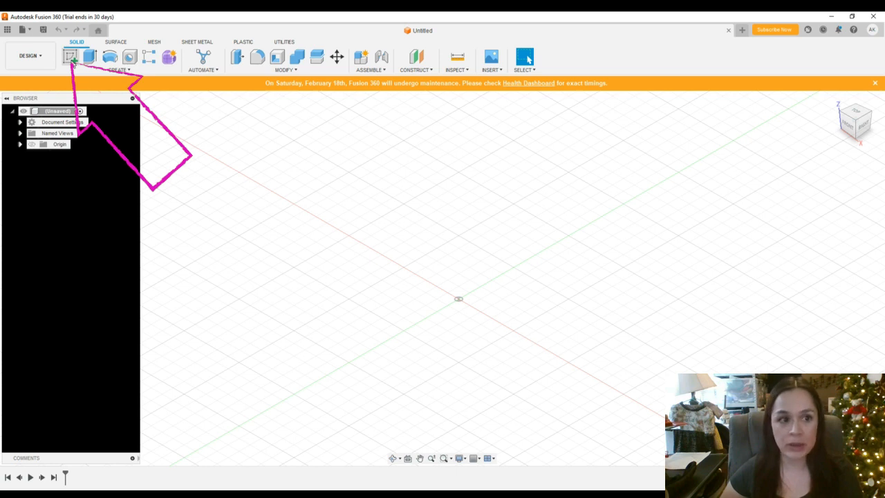
Step: Start a new sketch on the horizontal XY plane
{"action": "left_click", "coordinate": [72, 58]}
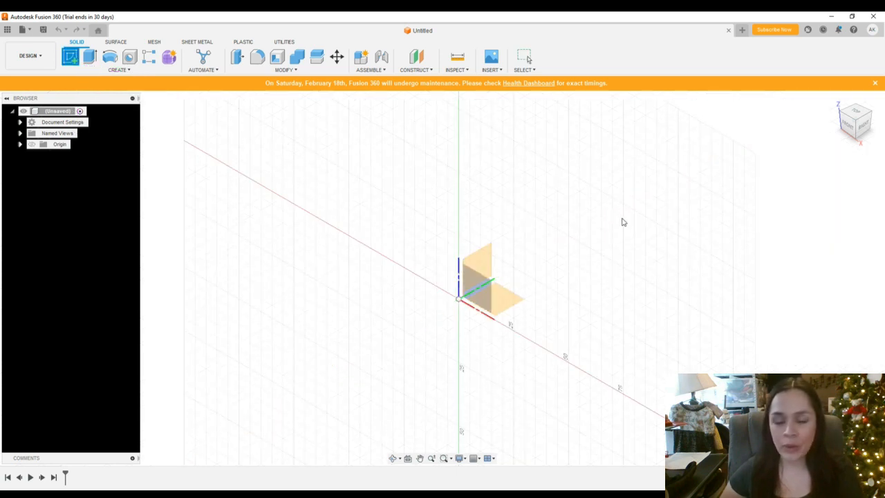
{"action": "left_click", "coordinate": [504, 303]}
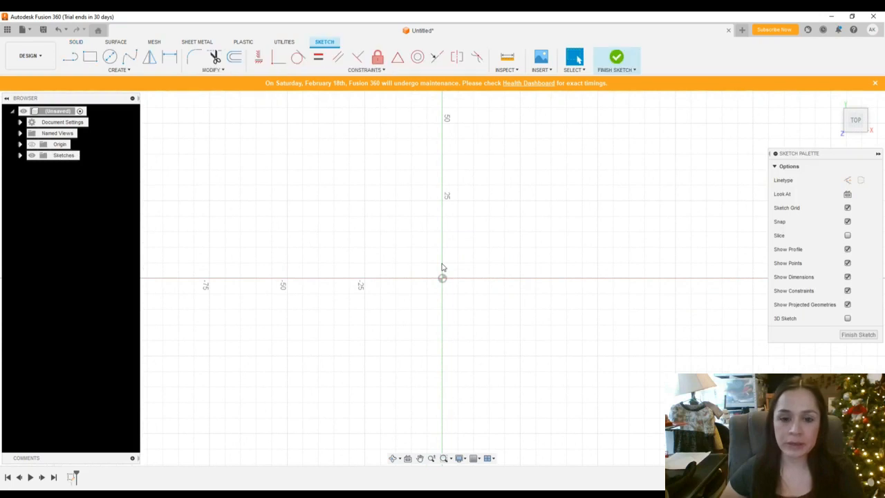
{"action": "scroll", "coordinate": [443, 266], "scroll_direction": "up", "scroll_amount": 1}
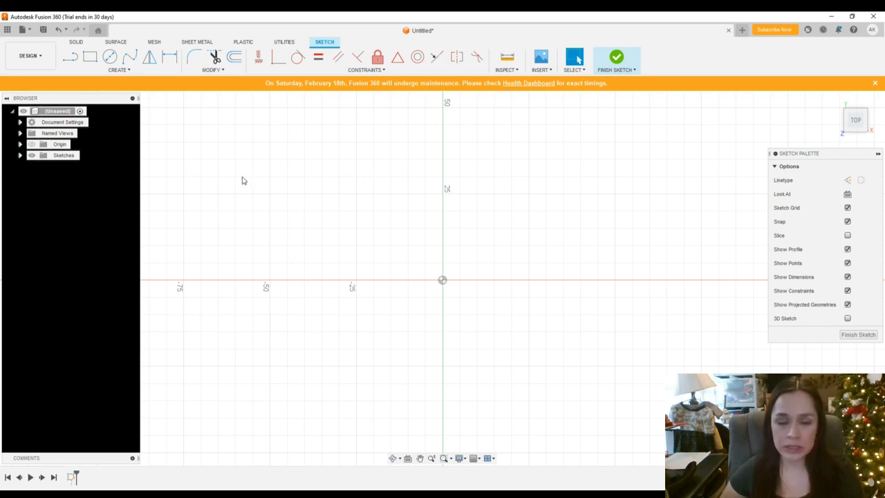
Step: Sketch a closed triangle with the Line tool, left of the origin and just above the X axis, with a horizontal base about 25 mm long
{"action": "left_click", "coordinate": [72, 56]}
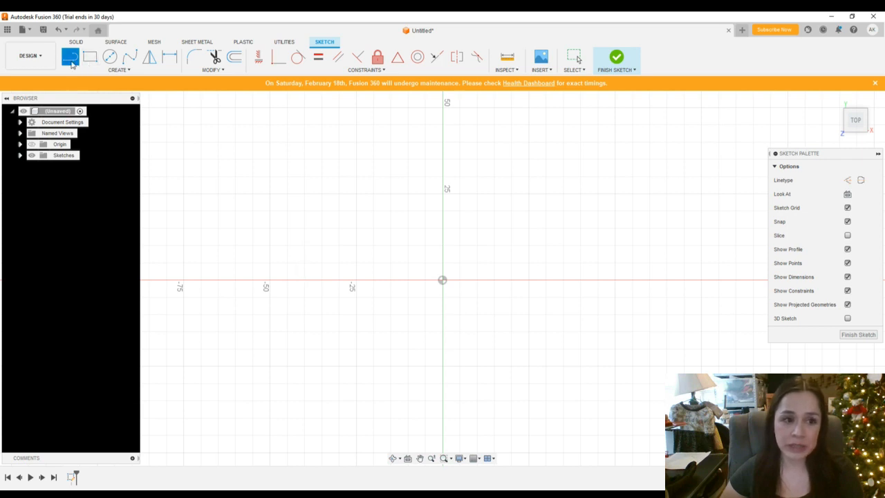
{"action": "left_click", "coordinate": [270, 263]}
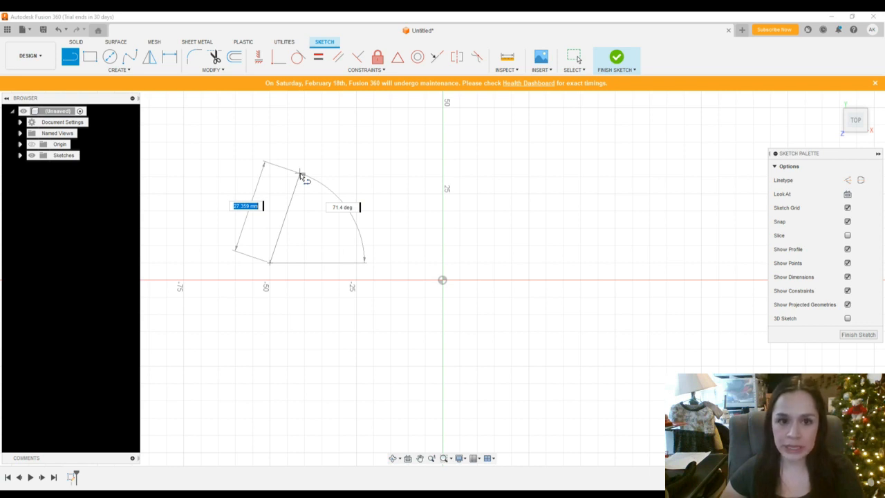
{"action": "left_click", "coordinate": [320, 167]}
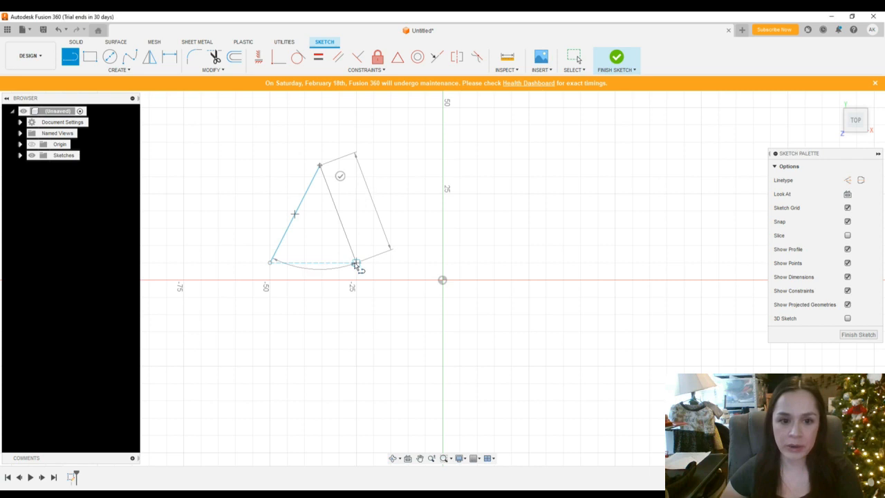
{"action": "left_click", "coordinate": [356, 263]}
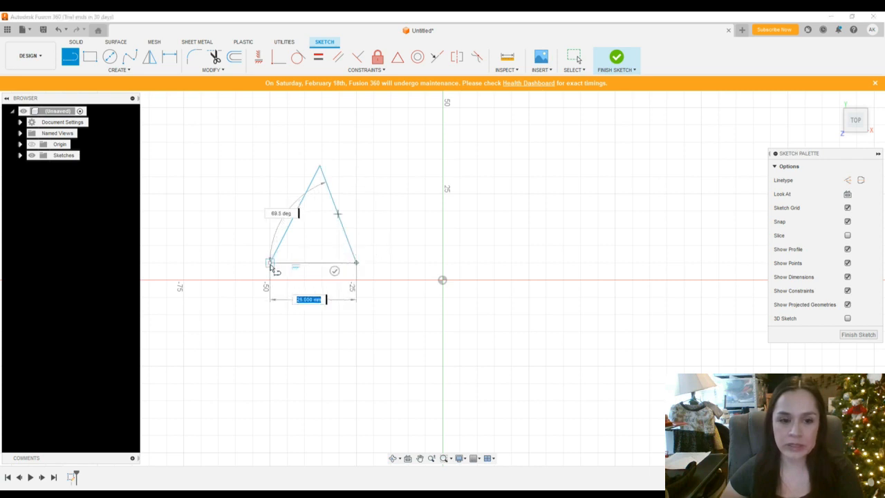
{"action": "left_click", "coordinate": [271, 266]}
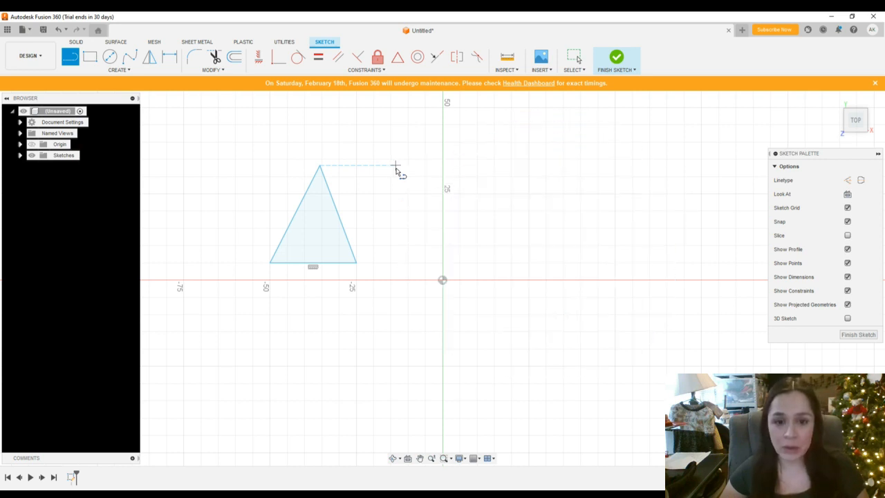
{"action": "key", "text": "Escape"}
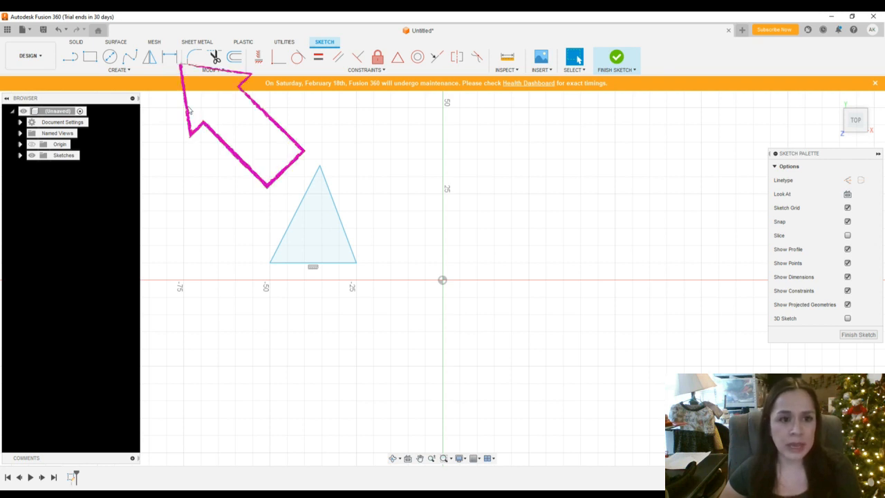
Step: Dimension the triangle's apex angle between the two slanted sides and set it to 60°
{"action": "left_click", "coordinate": [170, 56]}
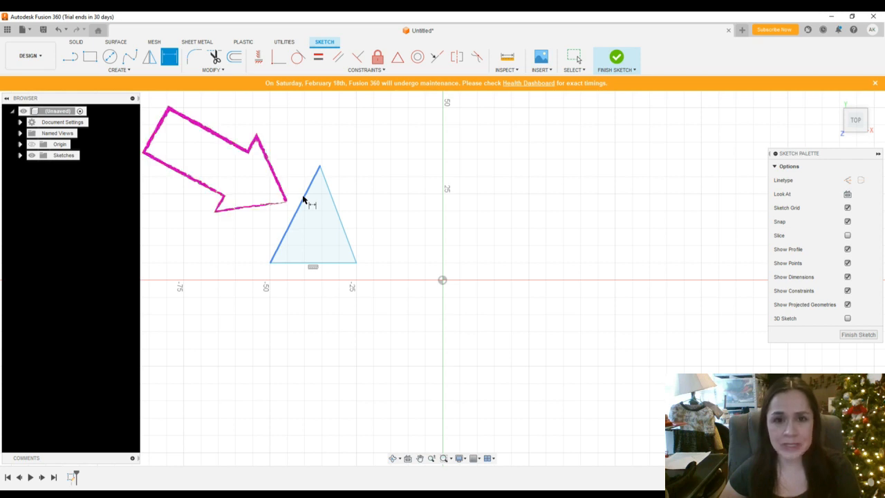
{"action": "key", "text": "Escape"}
{"action": "left_click", "coordinate": [303, 199]}
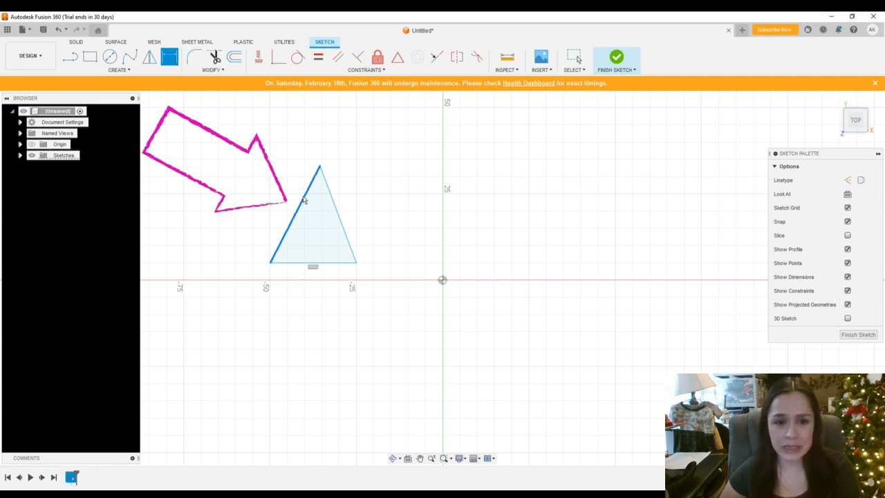
{"action": "key", "text": "d"}
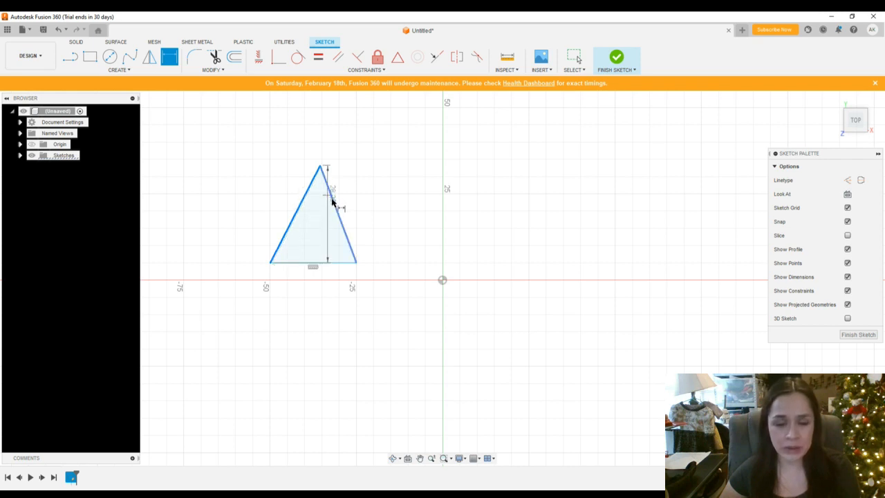
{"action": "left_click", "coordinate": [333, 202]}
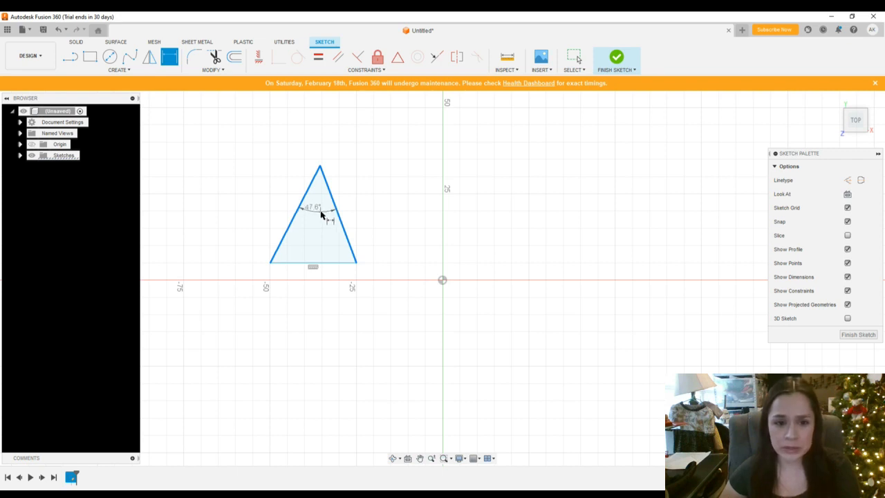
{"action": "left_click", "coordinate": [320, 214]}
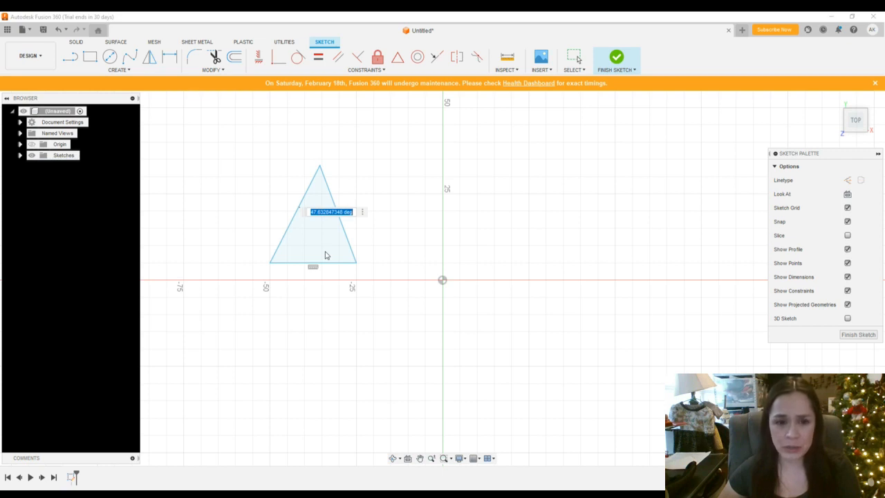
{"action": "type", "text": "6"}
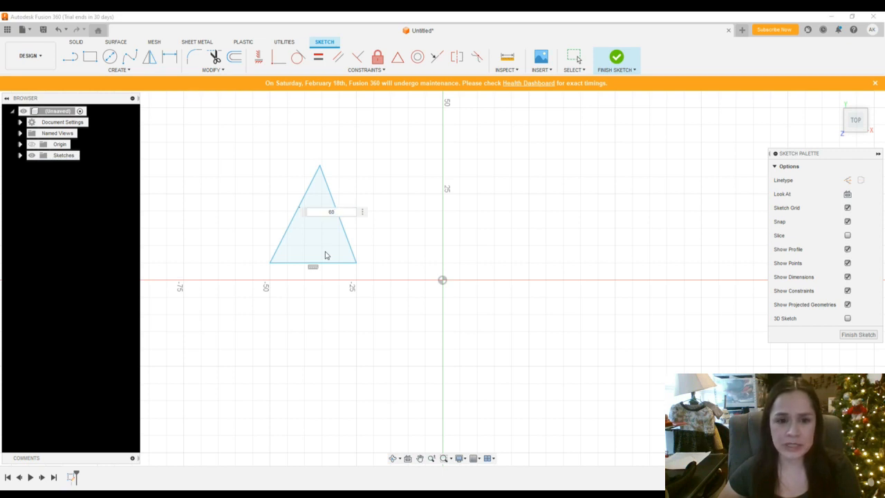
{"action": "type", "text": "0"}
{"action": "key", "text": "Return"}
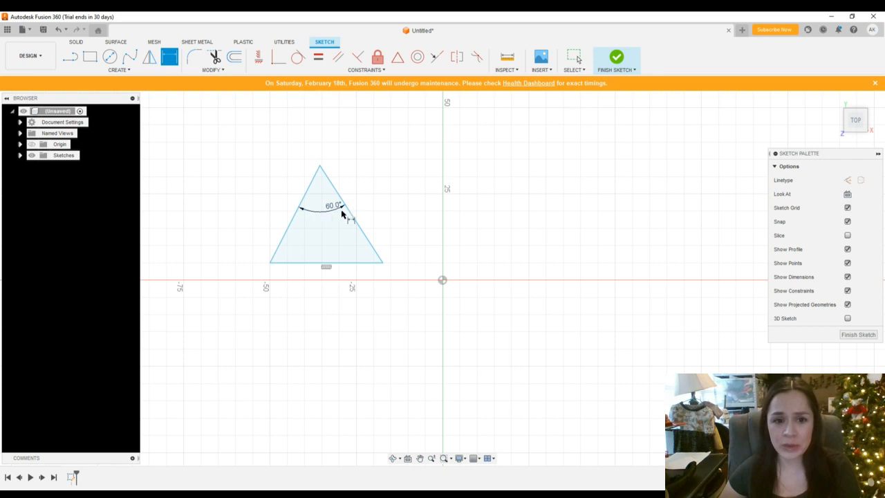
Step: Dimension the triangle's lower-left angle between the left side and the base and set it to 60°
{"action": "left_click", "coordinate": [322, 145]}
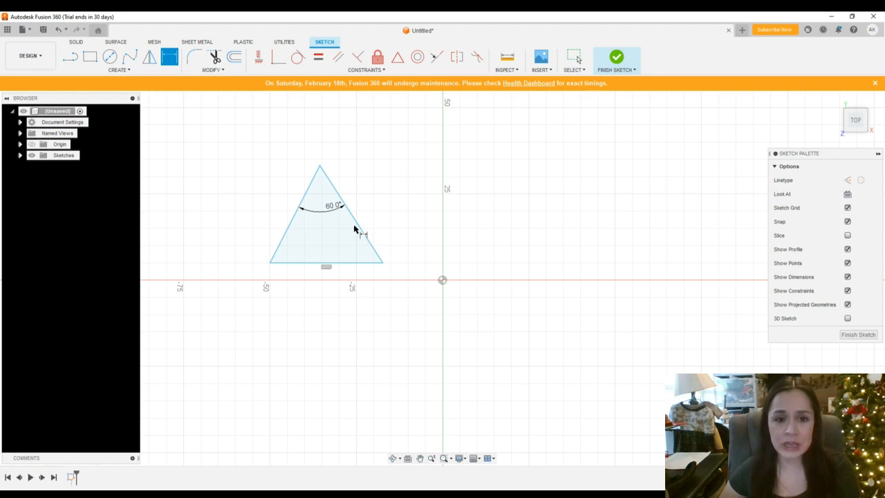
{"action": "left_click", "coordinate": [287, 233]}
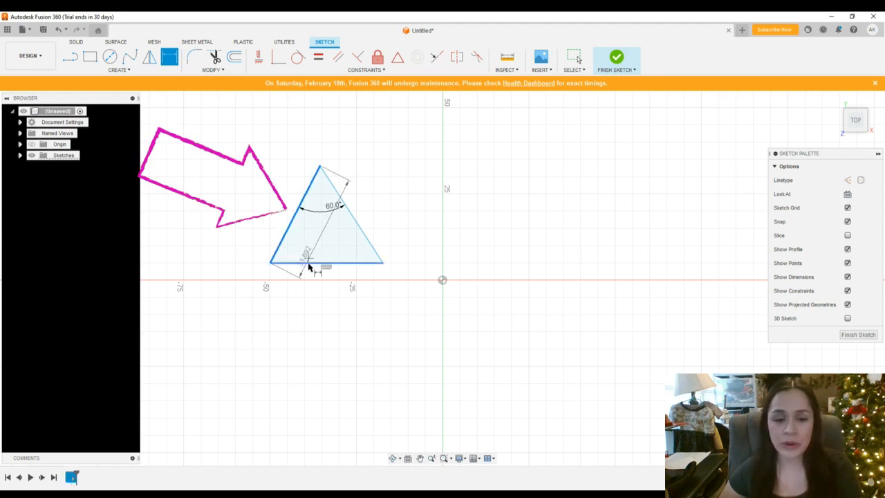
{"action": "left_click", "coordinate": [307, 262]}
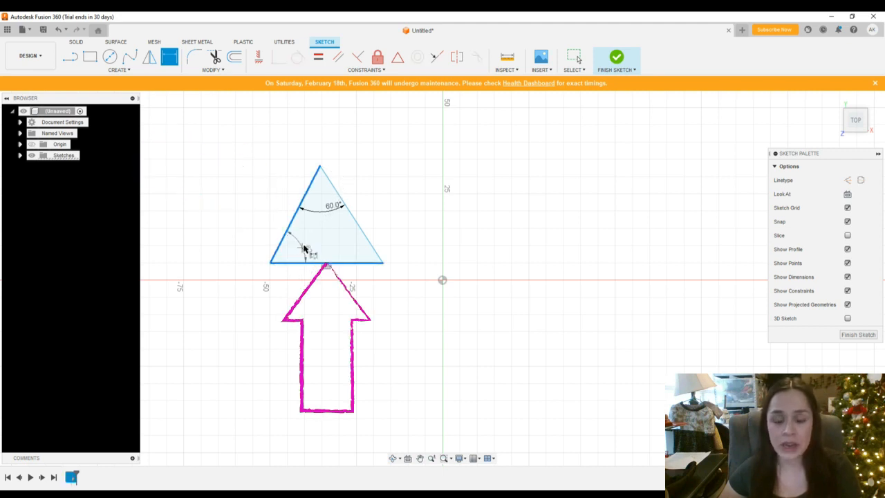
{"action": "left_click", "coordinate": [306, 242]}
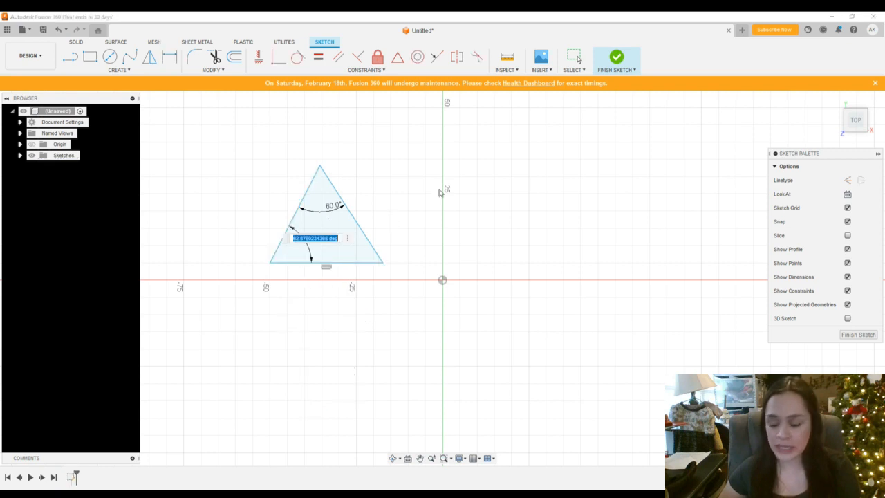
{"action": "type", "text": "60"}
{"action": "key", "text": "Return"}
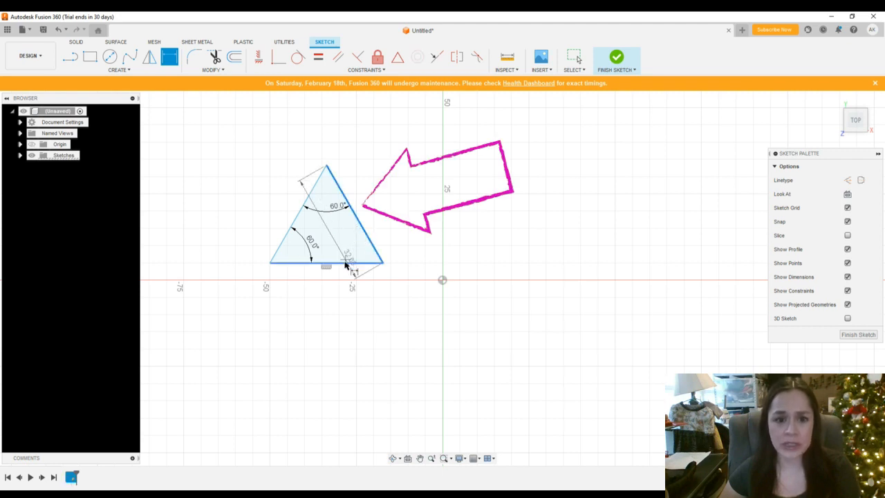
Step: Add a driven angle dimension between the triangle's right side and its base
{"action": "left_click", "coordinate": [346, 264]}
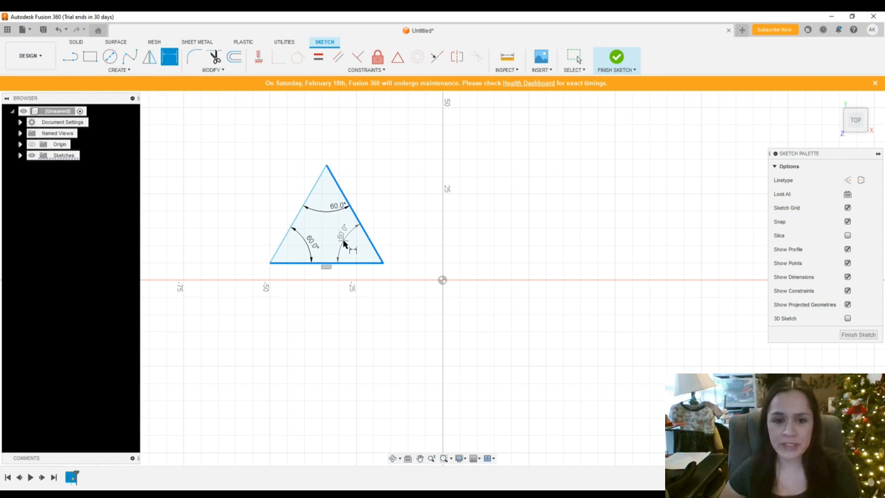
{"action": "left_click", "coordinate": [343, 244]}
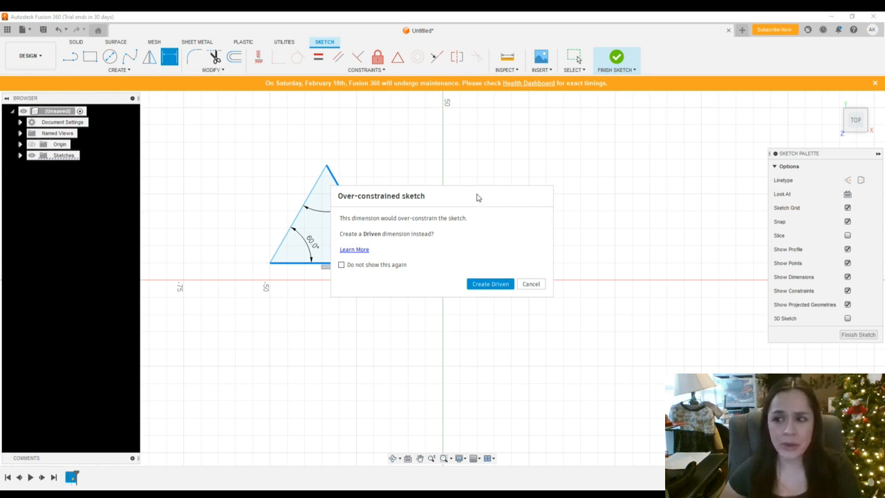
{"action": "left_click", "coordinate": [495, 284]}
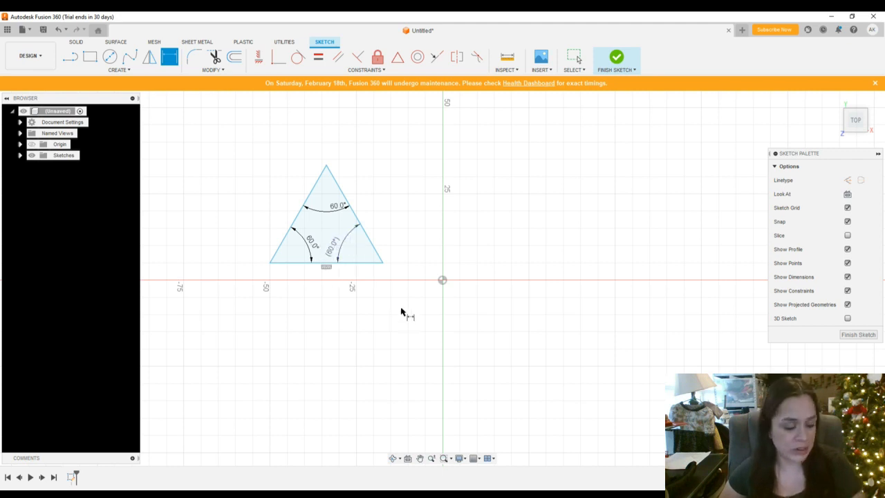
{"action": "key", "text": "Escape"}
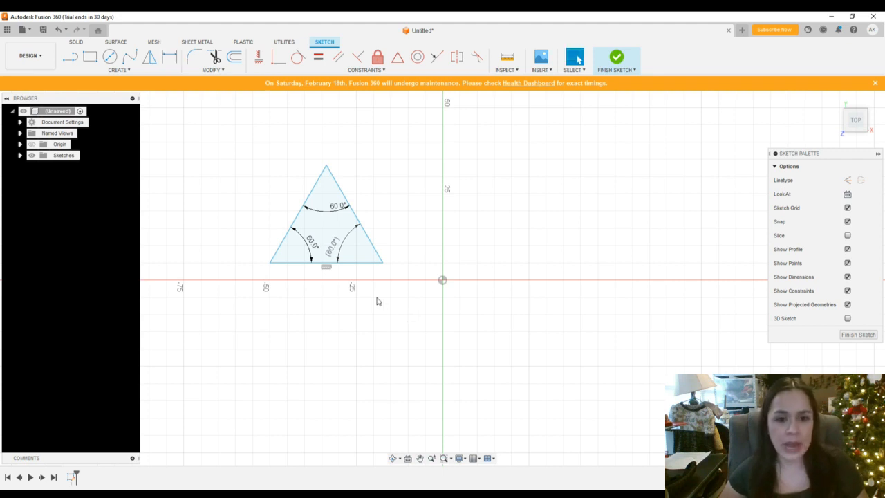
Step: Set the triangle's lower-left angle dimension to 70°
{"action": "double_click", "coordinate": [310, 242]}
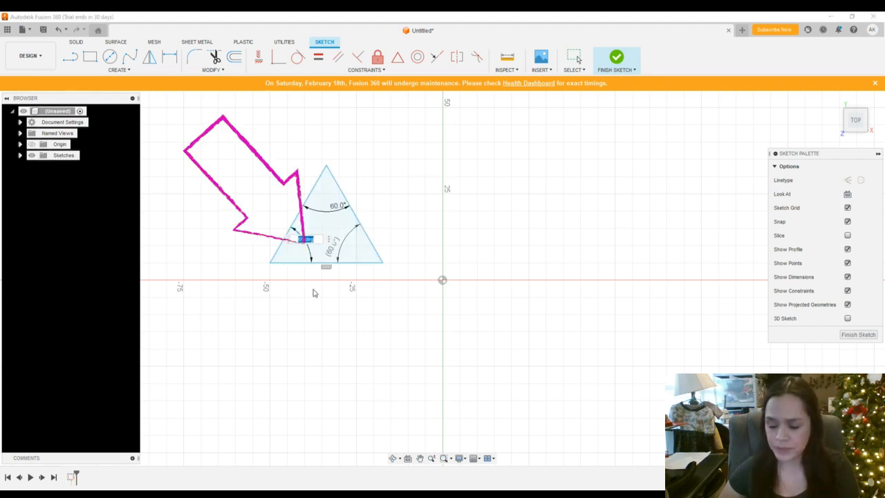
{"action": "type", "text": "8"}
{"action": "key", "text": "Return"}
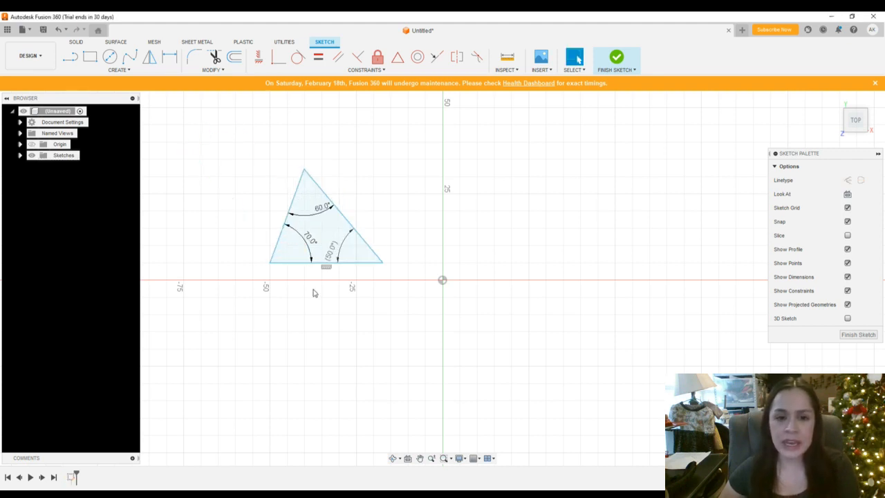
{"action": "left_click", "coordinate": [348, 242]}
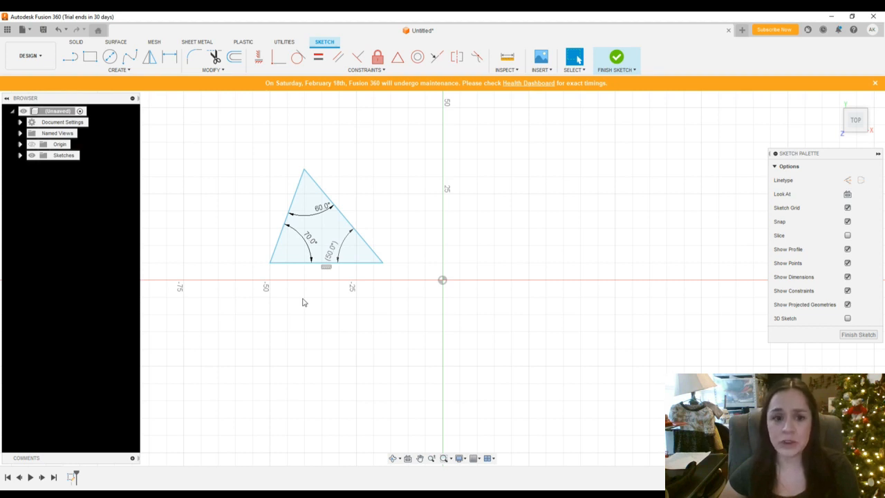
Step: Restore the triangle's lower-left angle dimension to 60°
{"action": "double_click", "coordinate": [309, 239]}
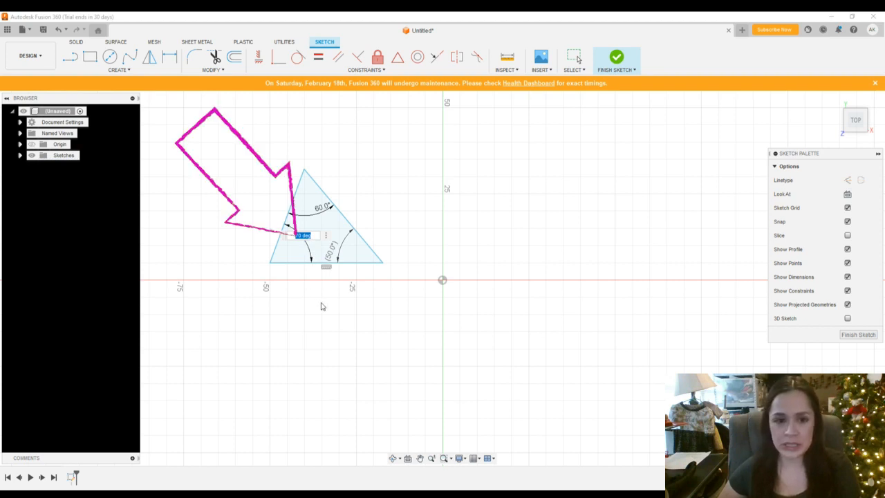
{"action": "type", "text": "60"}
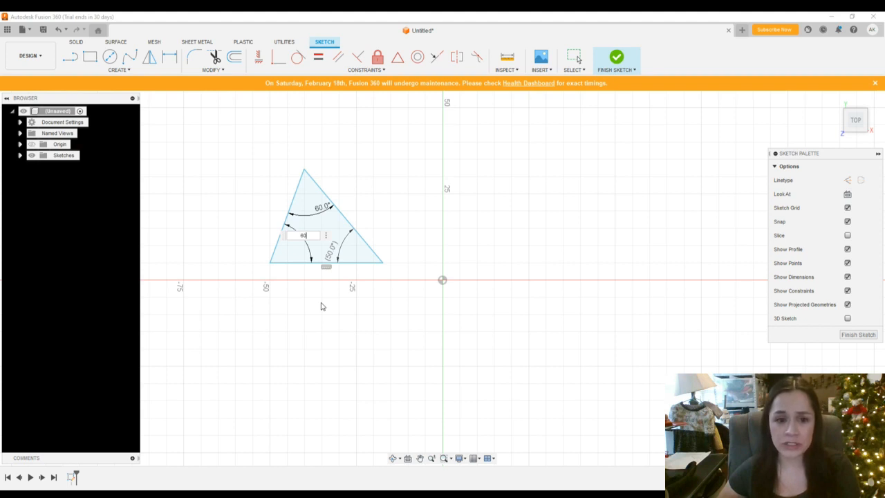
{"action": "key", "text": "Return"}
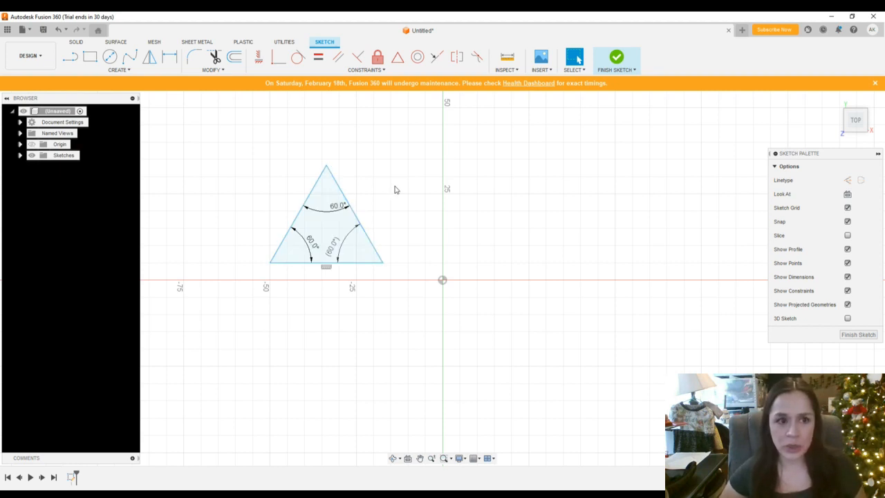
Step: Dimension the length of the triangle's right side, placing the dimension outside the triangle and keeping the proposed value
{"action": "key", "text": "d"}
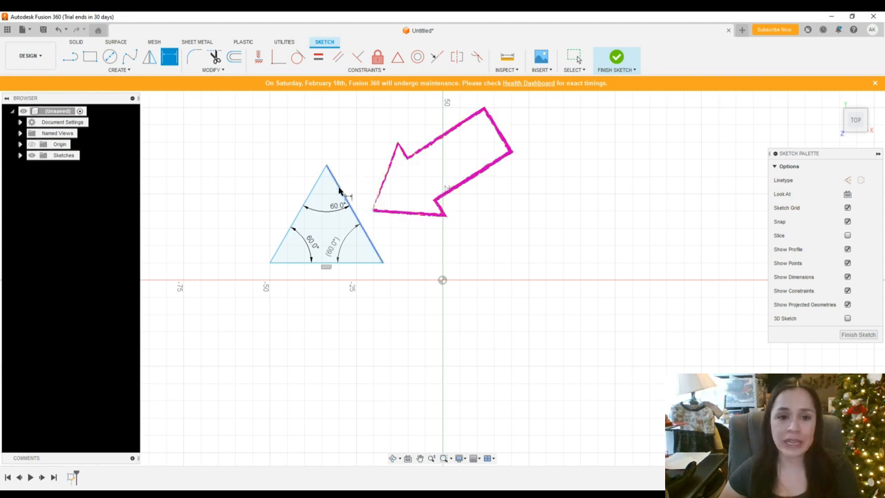
{"action": "left_click", "coordinate": [342, 189]}
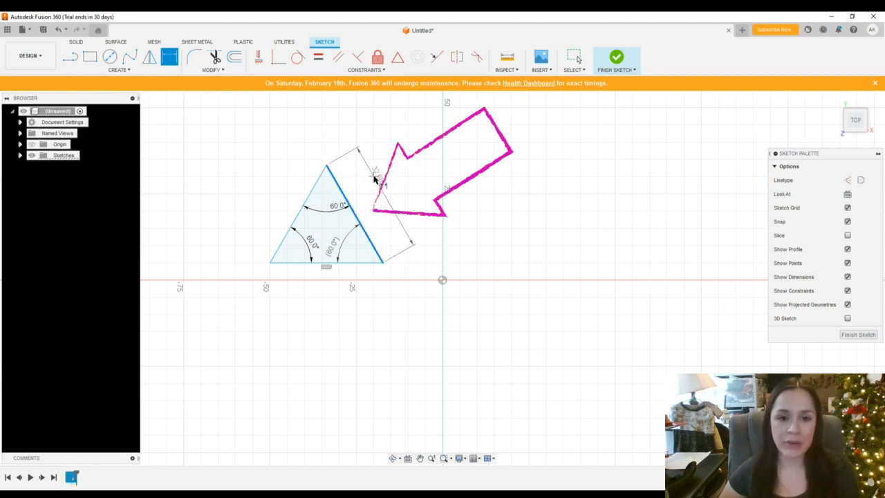
{"action": "left_click", "coordinate": [377, 177]}
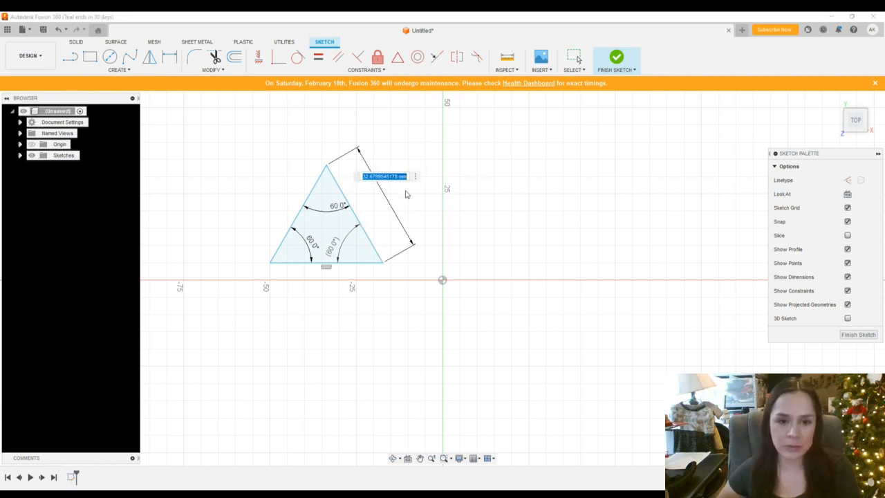
{"action": "key", "text": "Return"}
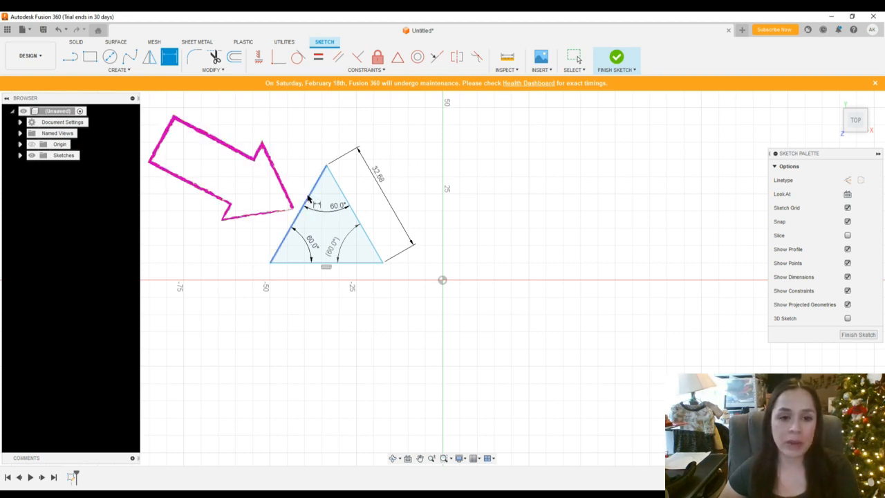
Step: Add a driven length dimension to the triangle's left side, placed outside the triangle
{"action": "left_click", "coordinate": [308, 199]}
{"action": "left_click", "coordinate": [272, 182]}
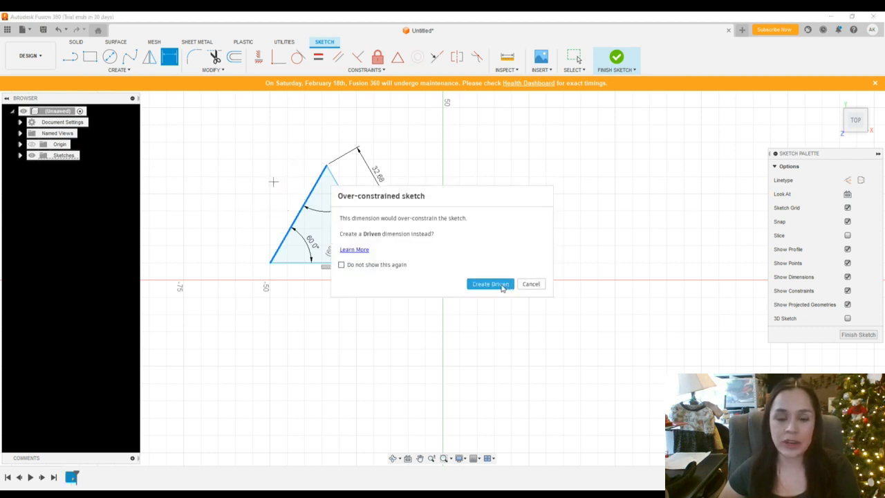
{"action": "left_click", "coordinate": [498, 287]}
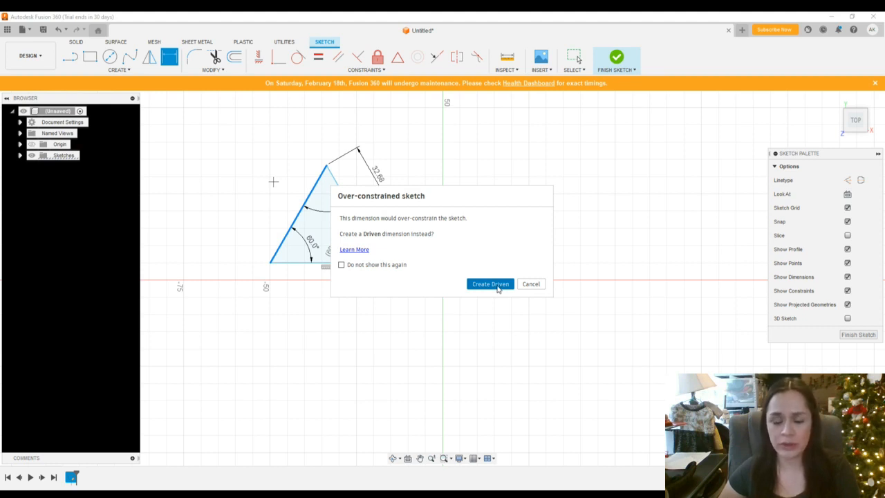
{"action": "left_click", "coordinate": [497, 288]}
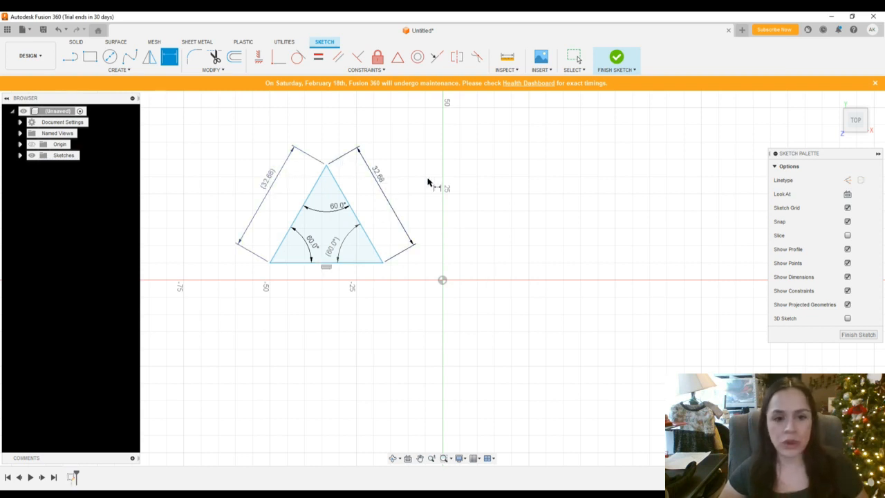
{"action": "key", "text": "Escape"}
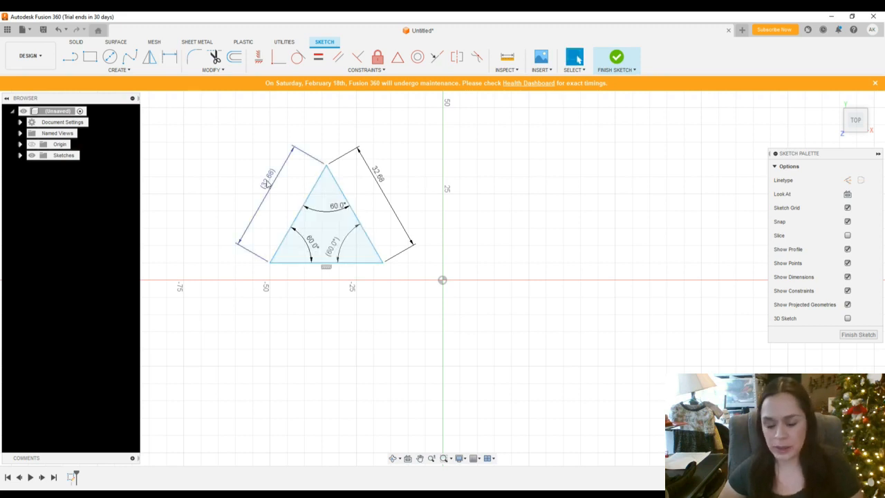
Step: Delete the driven length dimension on the triangle's left side and the driven angle dimension at its lower-right corner
{"action": "left_click", "coordinate": [267, 185]}
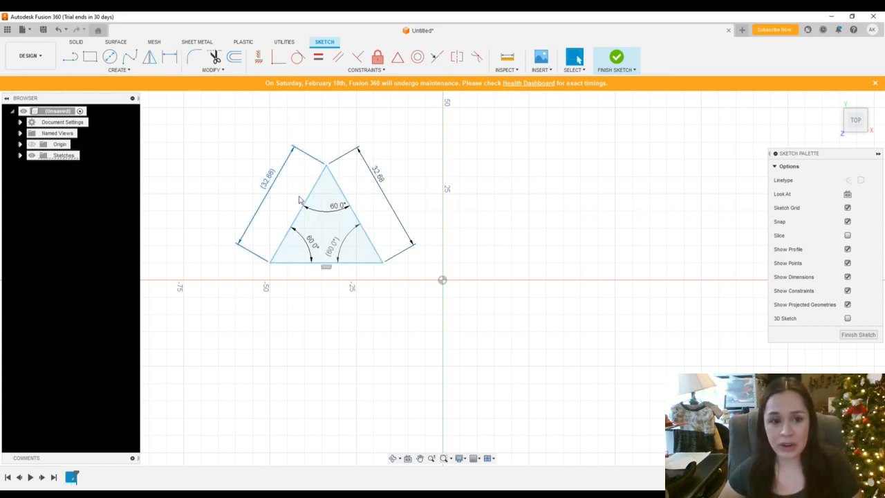
{"action": "key", "text": "Delete"}
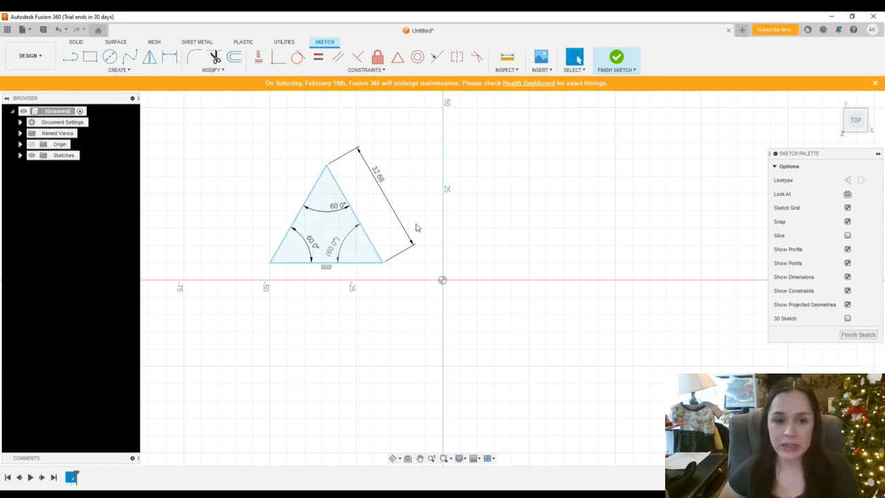
{"action": "left_click", "coordinate": [339, 257]}
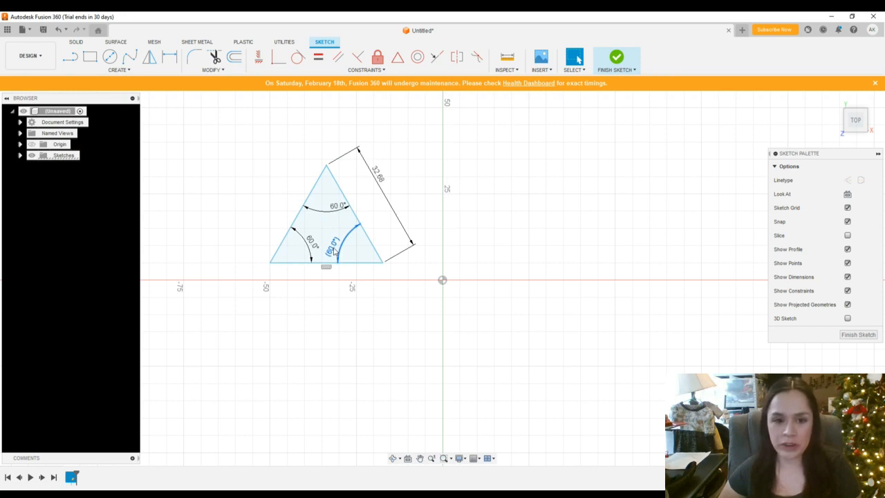
{"action": "key", "text": "Delete"}
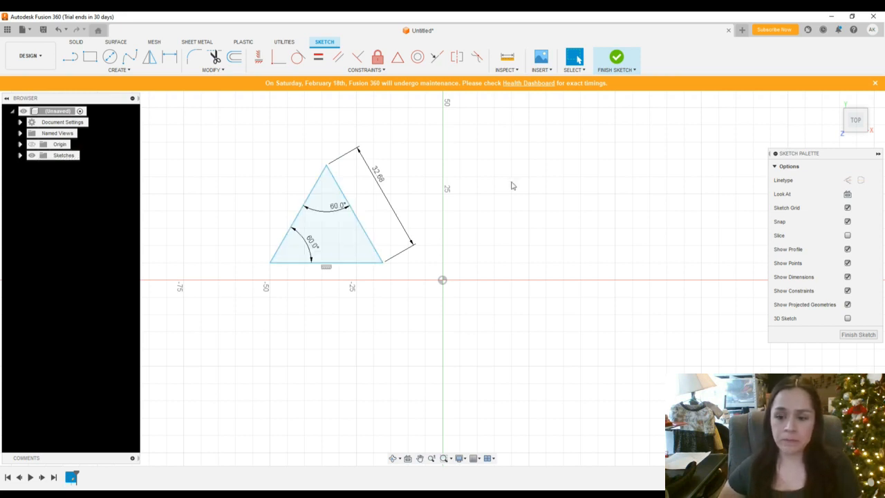
Step: Set the length dimension of the triangle's right side to 35 mm
{"action": "double_click", "coordinate": [378, 174]}
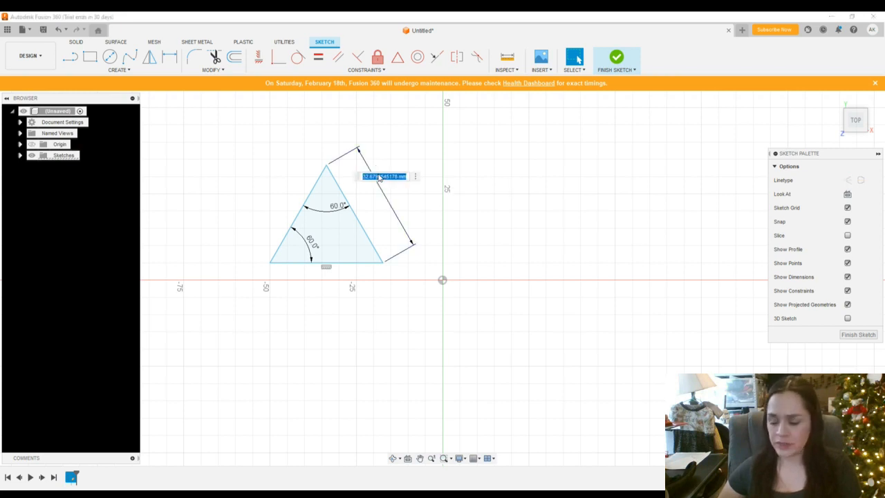
{"action": "type", "text": "35"}
{"action": "key", "text": "Return"}
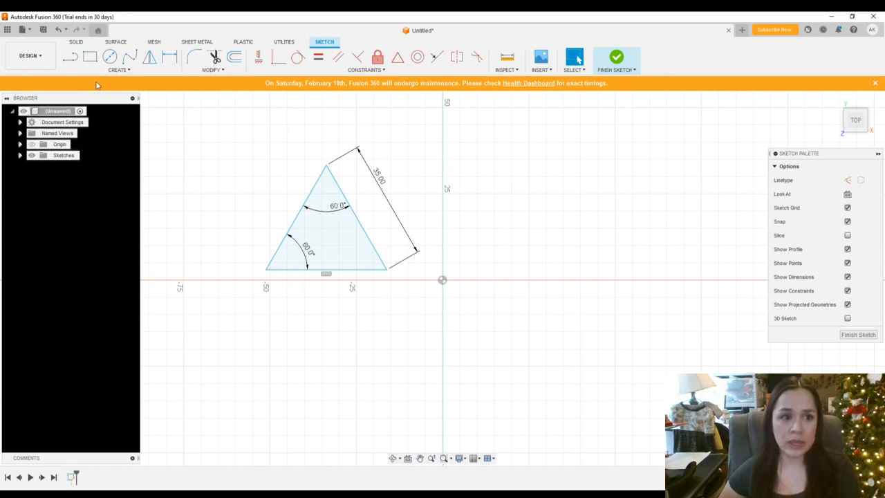
Step: Sketch a sloped line about 38 mm long in the upper-right quadrant and a horizontal line running right from its lower-left end
{"action": "left_click", "coordinate": [70, 60]}
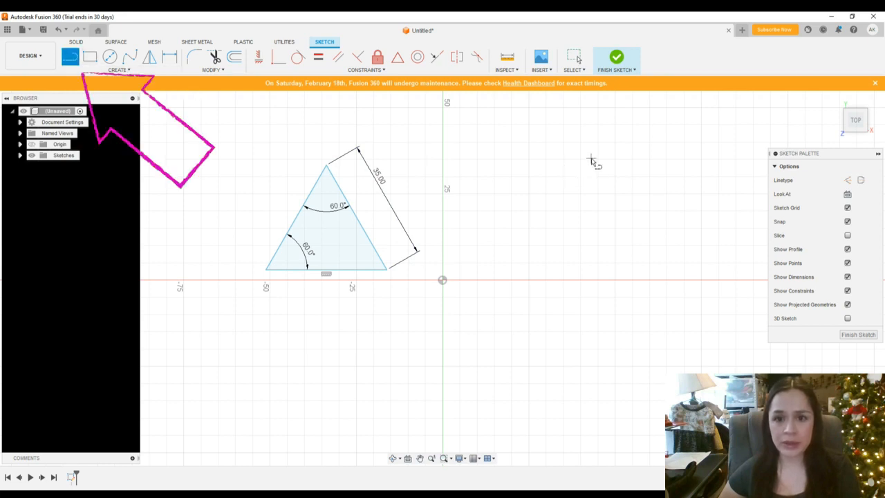
{"action": "left_click", "coordinate": [632, 177]}
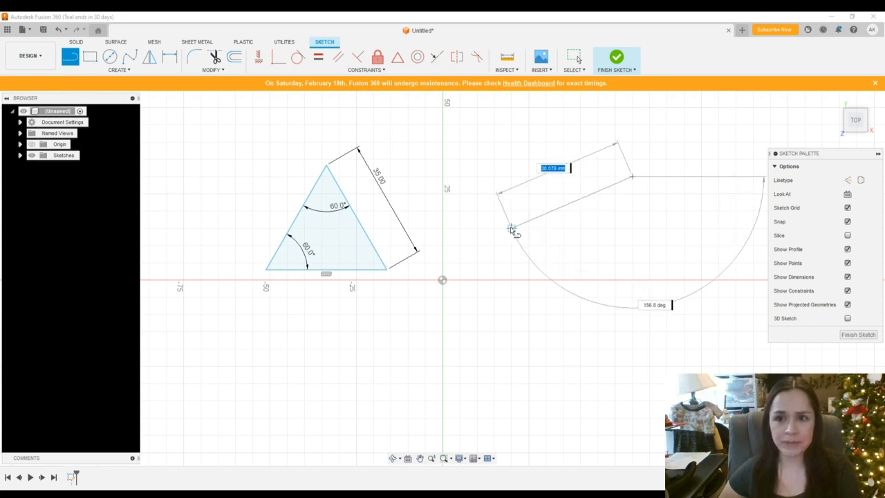
{"action": "left_click", "coordinate": [511, 229]}
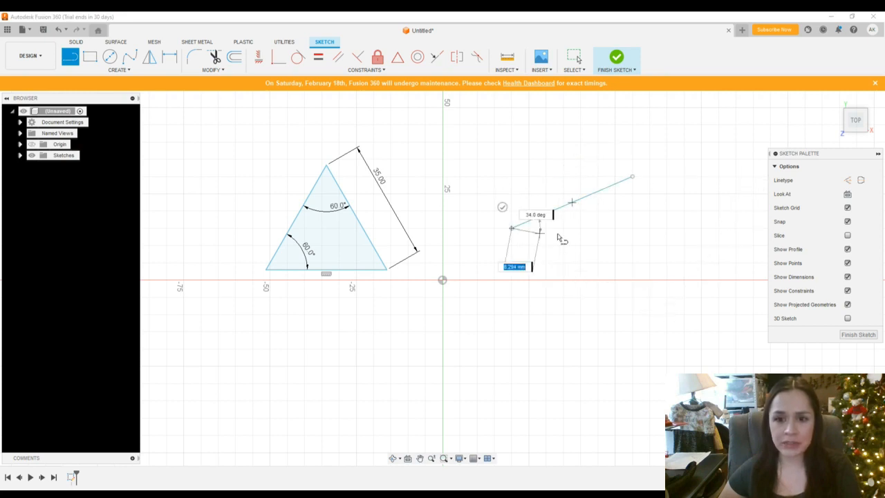
{"action": "left_click", "coordinate": [641, 228]}
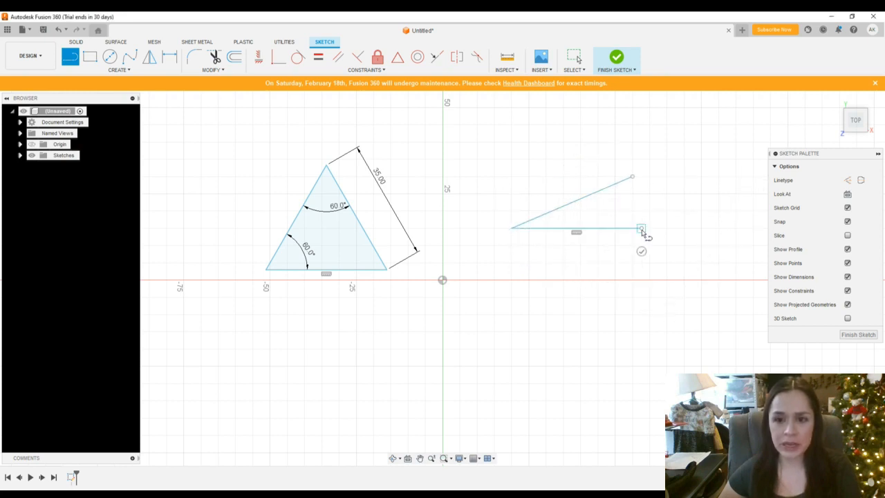
{"action": "key", "text": "Escape"}
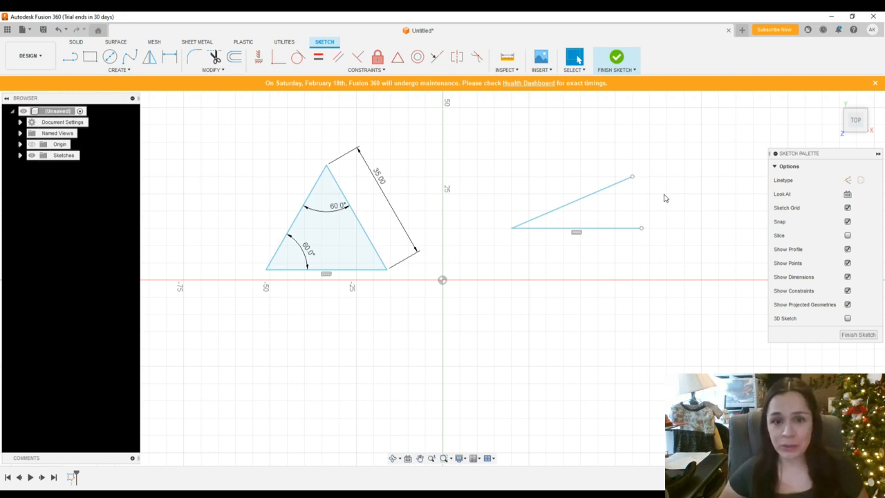
Step: Dimension the angle between the sloped line and the horizontal line as 90°
{"action": "key", "text": "d"}
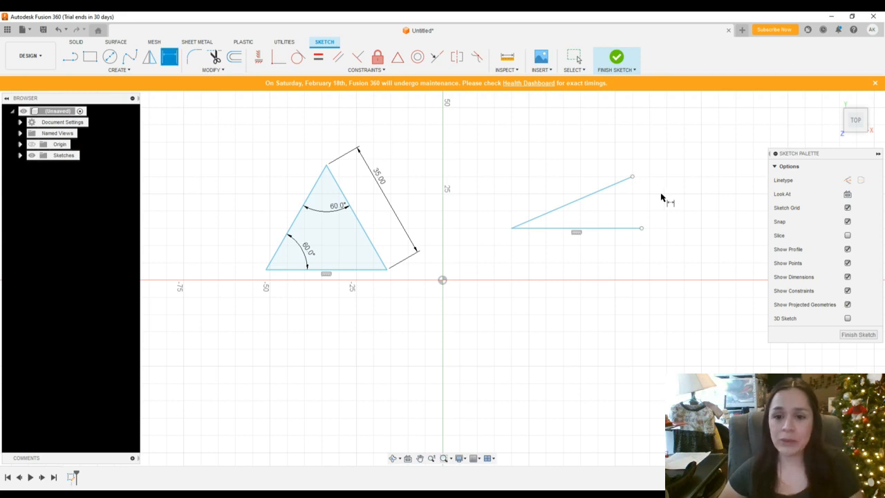
{"action": "left_click", "coordinate": [590, 198]}
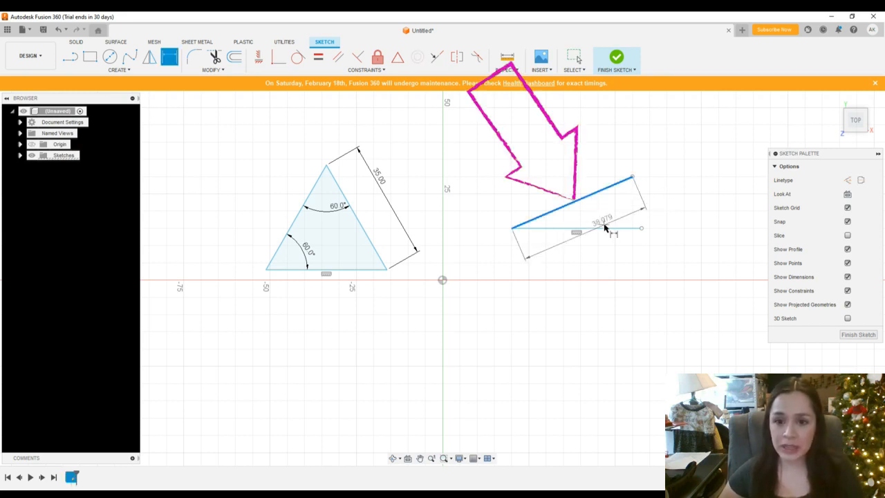
{"action": "left_click", "coordinate": [604, 228]}
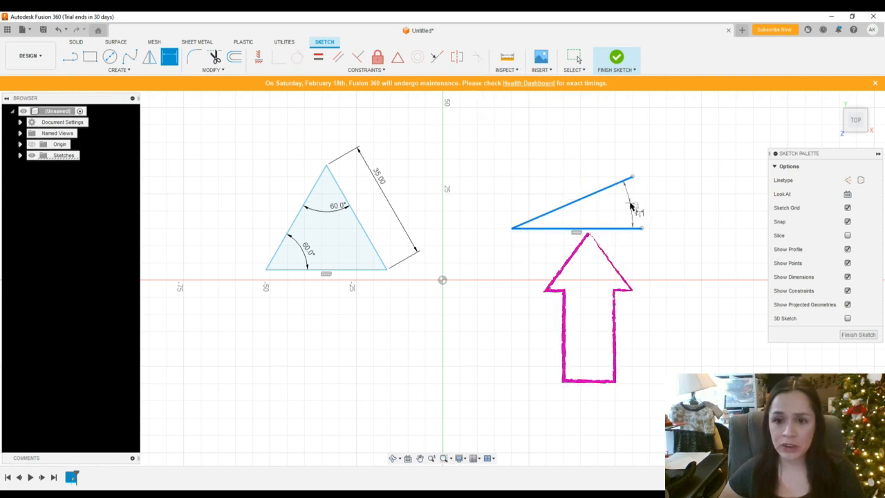
{"action": "left_click", "coordinate": [632, 206]}
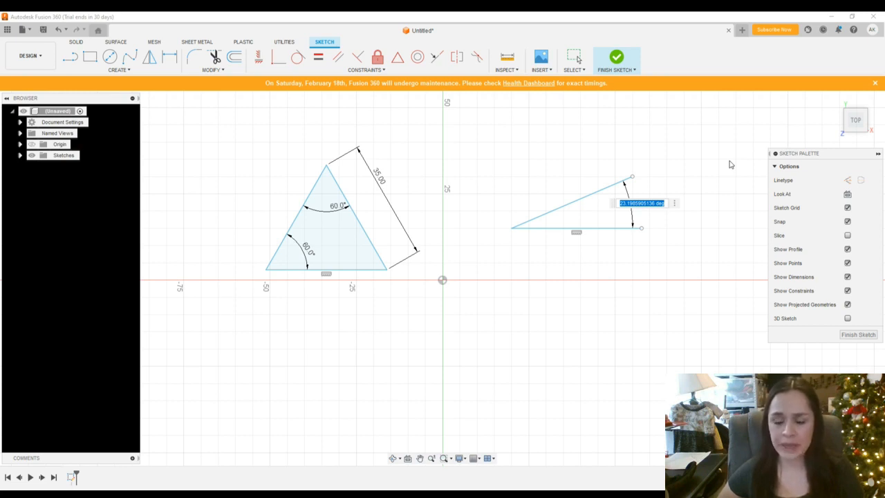
{"action": "type", "text": "90"}
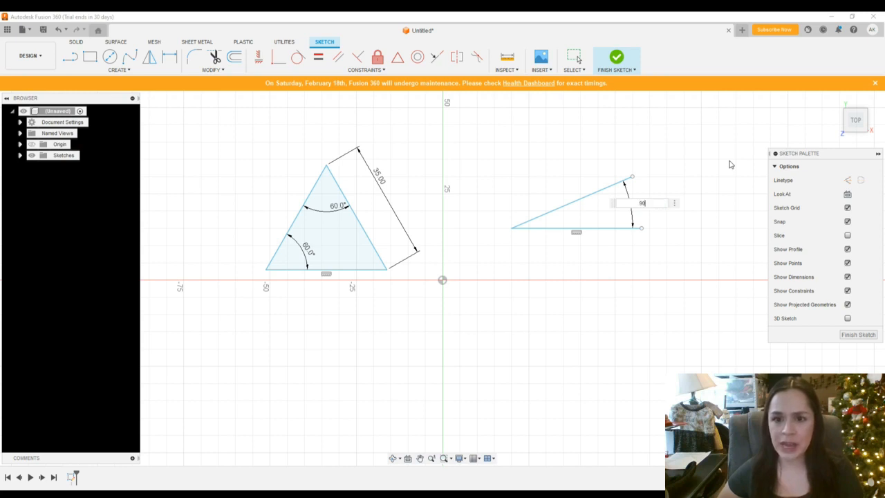
{"action": "key", "text": "Return"}
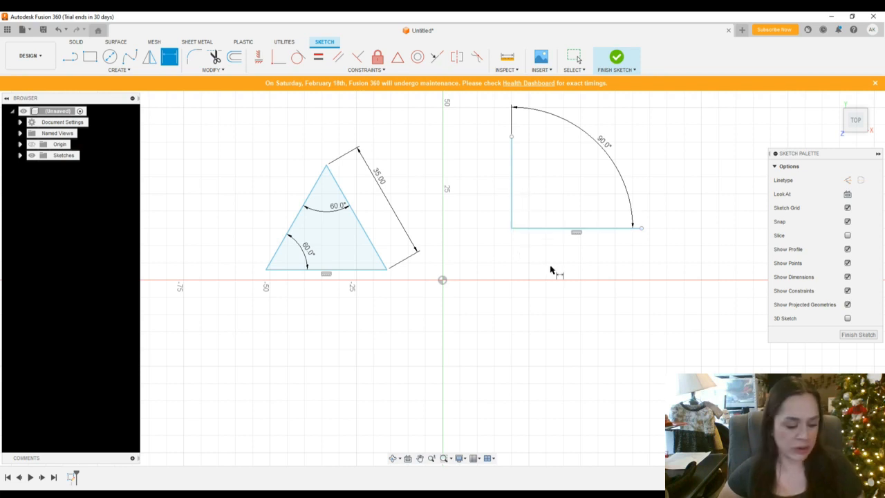
{"action": "key", "text": "Escape"}
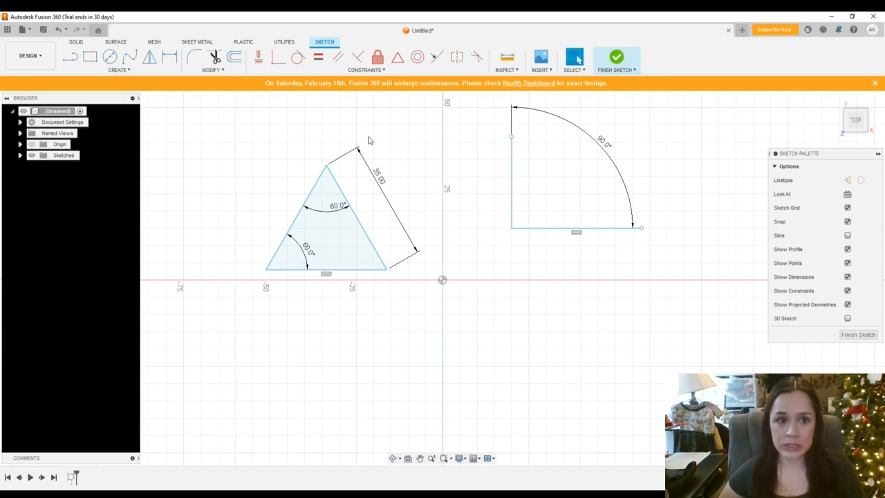
{"action": "left_click", "coordinate": [91, 59]}
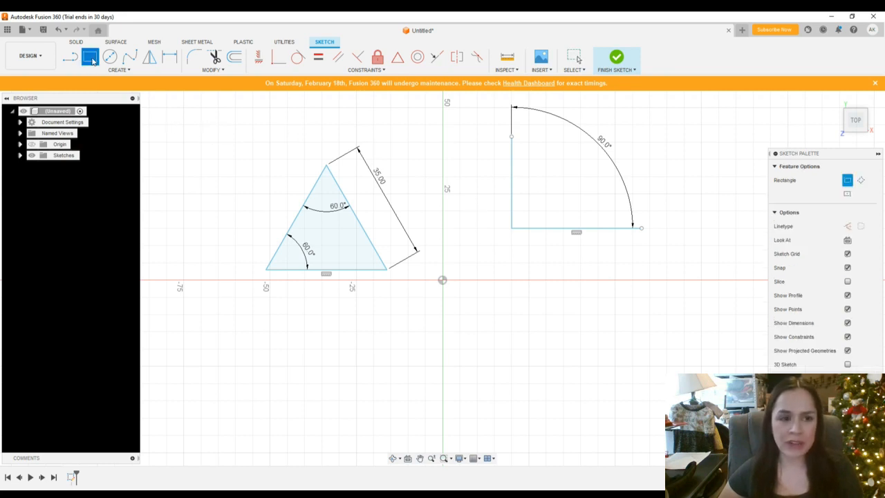
{"action": "left_click", "coordinate": [515, 293]}
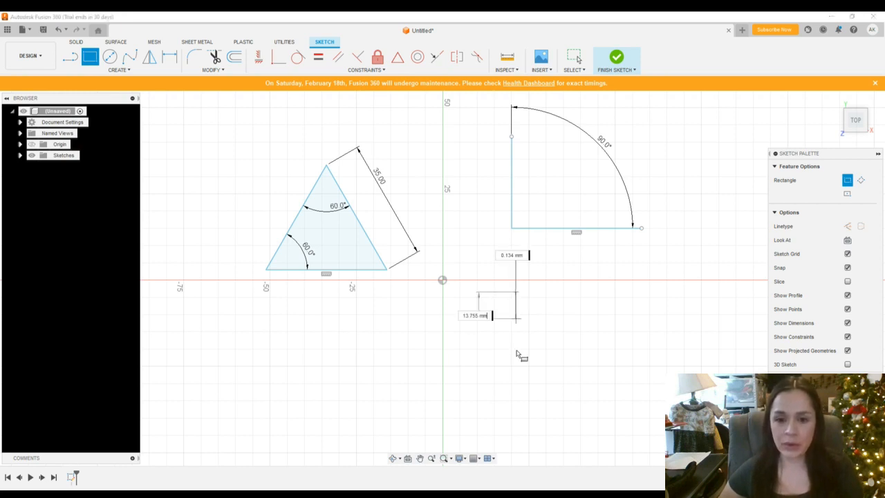
{"action": "left_click", "coordinate": [515, 399]}
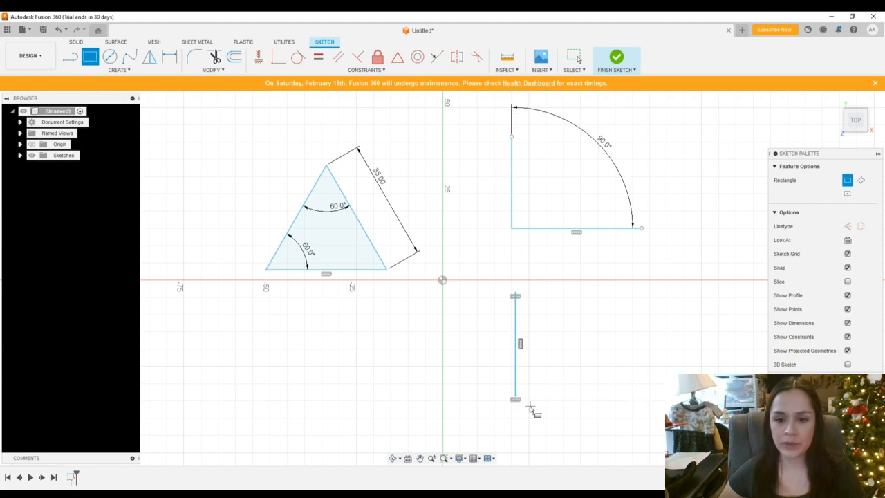
{"action": "left_click", "coordinate": [517, 296]}
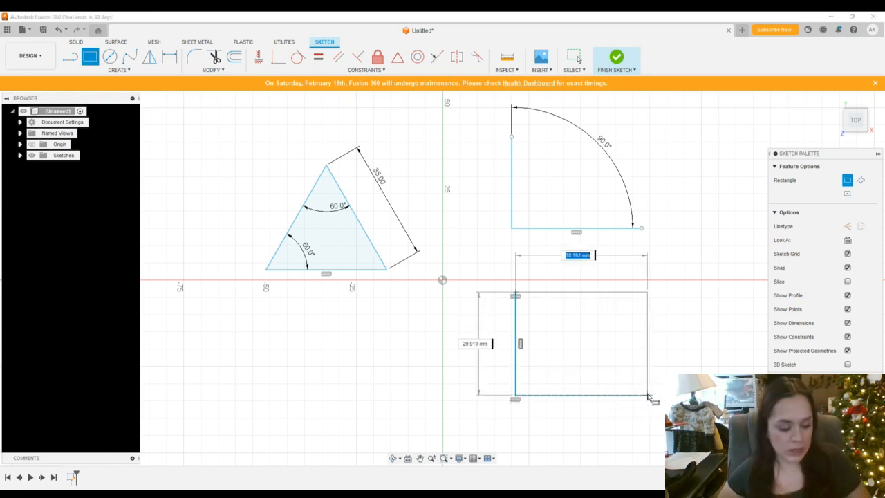
{"action": "key", "text": "Escape"}
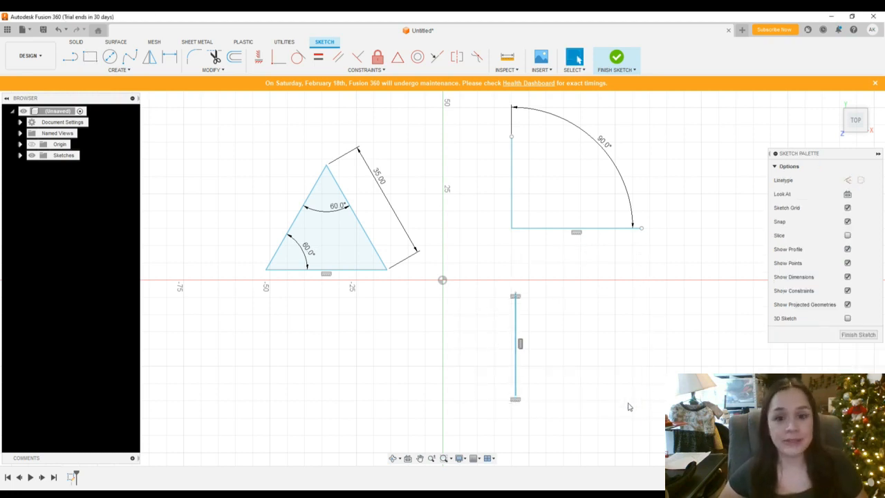
{"action": "left_click", "coordinate": [515, 317]}
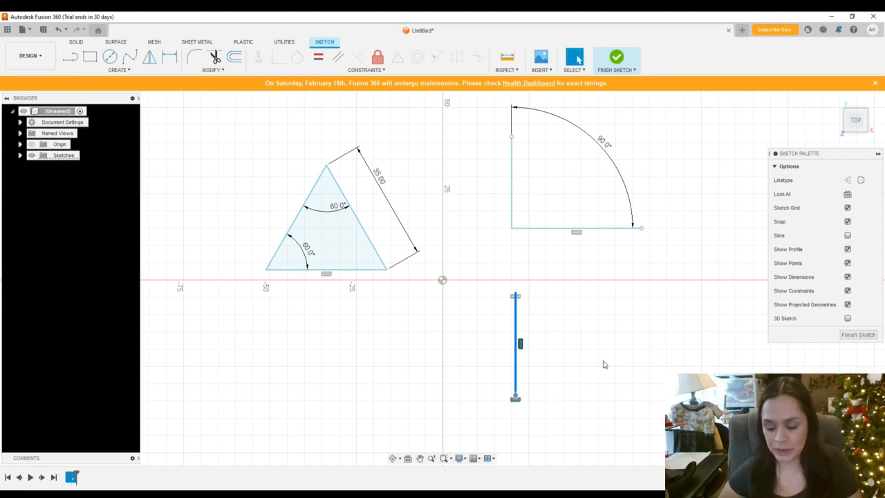
{"action": "key", "text": "Delete"}
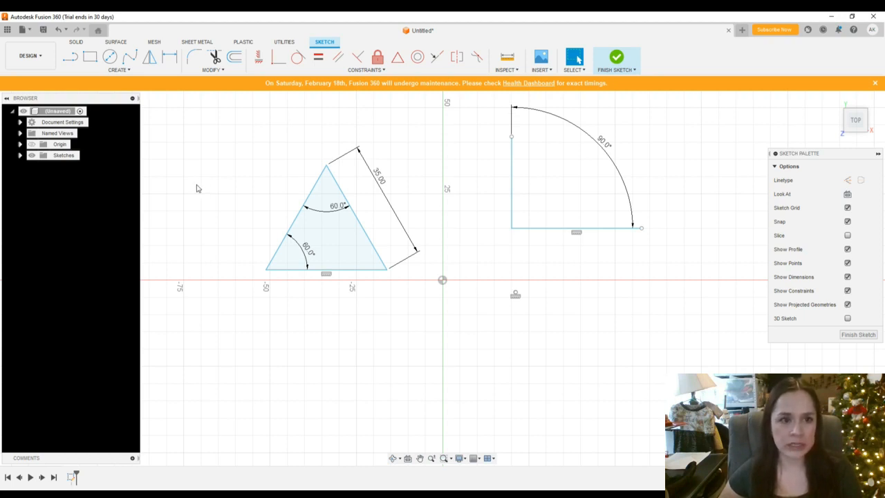
Step: Draw a two-point rectangle about 50 mm wide and 30 mm high below the X axis, right of the origin
{"action": "left_click", "coordinate": [90, 57]}
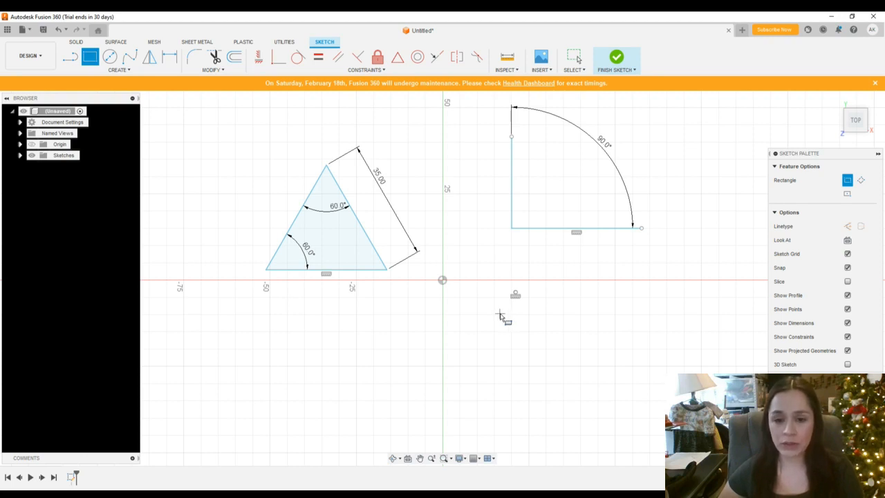
{"action": "left_click", "coordinate": [500, 314]}
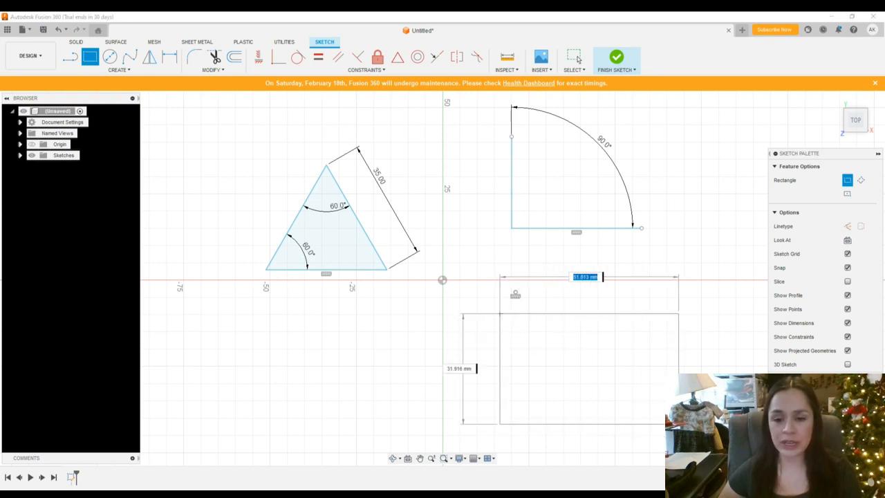
{"action": "left_click", "coordinate": [675, 419]}
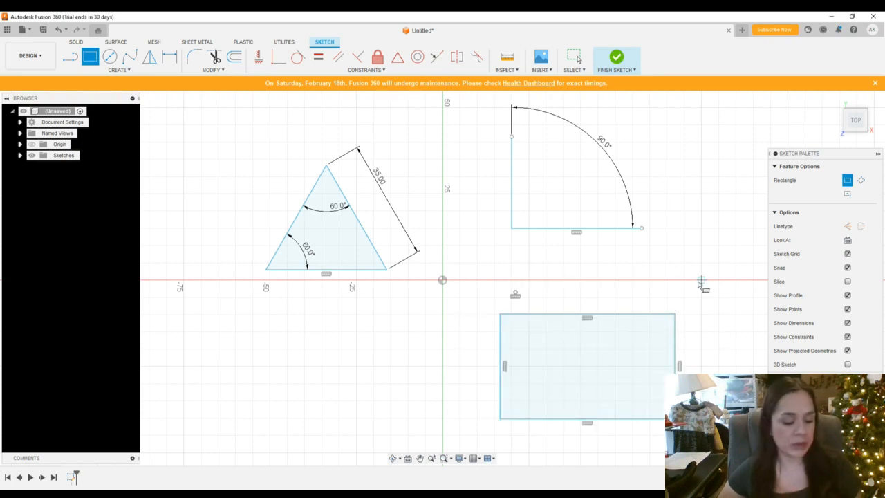
{"action": "key", "text": "Escape"}
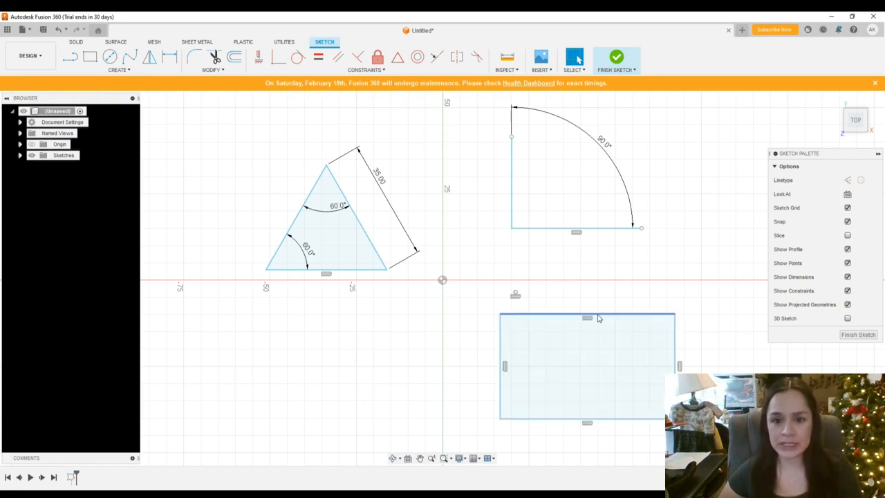
Step: Apply an Equal constraint between the rectangle's top and left sides to make it a square
{"action": "left_click", "coordinate": [511, 361]}
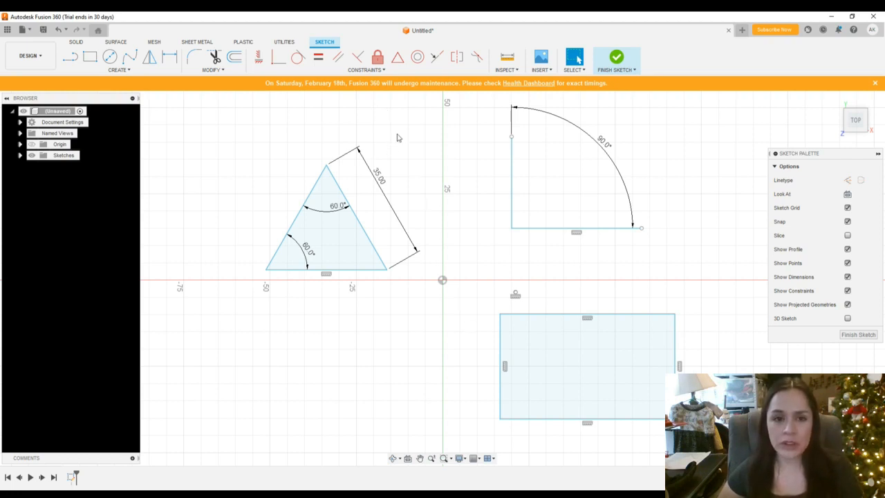
{"action": "left_click", "coordinate": [365, 70]}
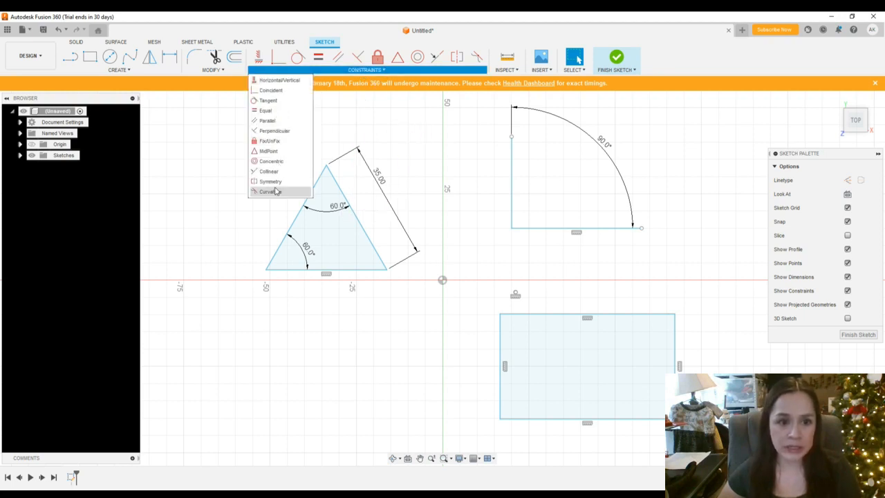
{"action": "left_click", "coordinate": [268, 120]}
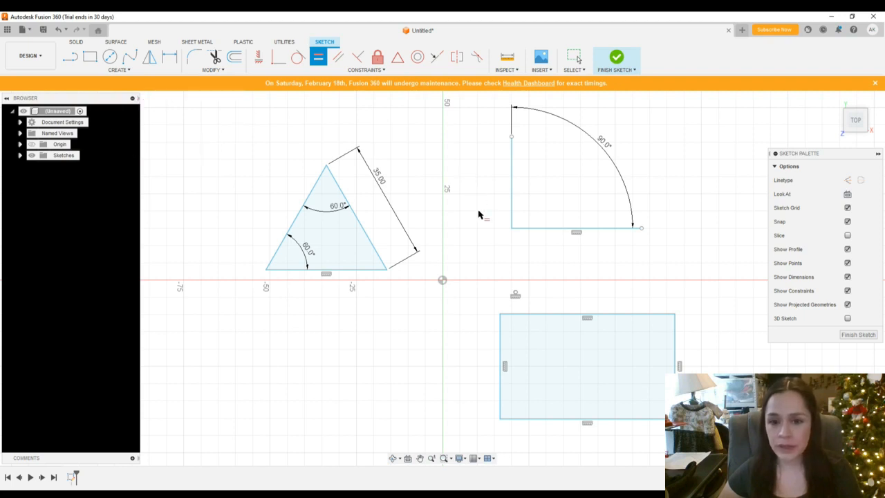
{"action": "left_click", "coordinate": [572, 315]}
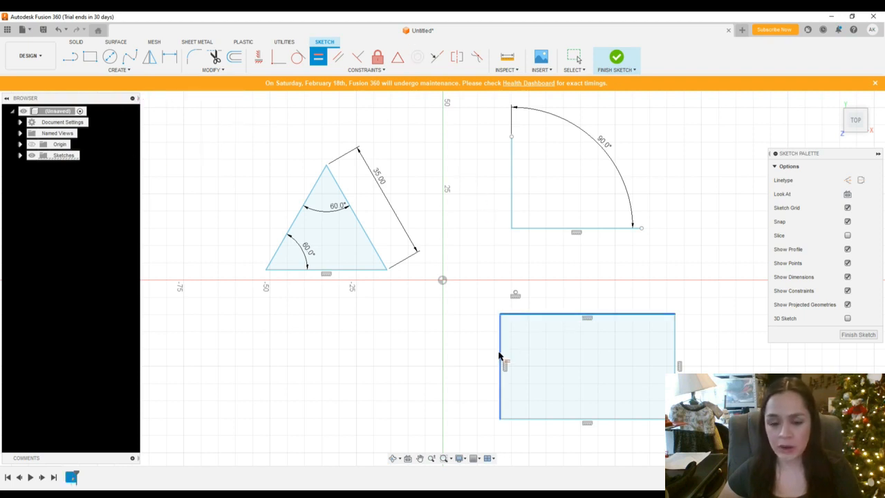
{"action": "left_click", "coordinate": [502, 357]}
{"action": "scroll", "coordinate": [679, 414], "scroll_direction": "up", "scroll_amount": 2}
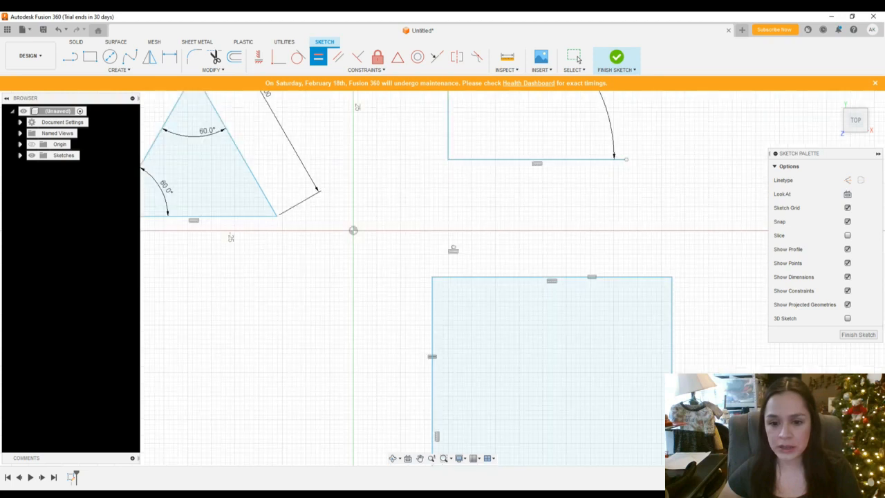
{"action": "left_click", "coordinate": [421, 459]}
{"action": "left_click_drag", "start_coordinate": [722, 382], "coordinate": [666, 253]}
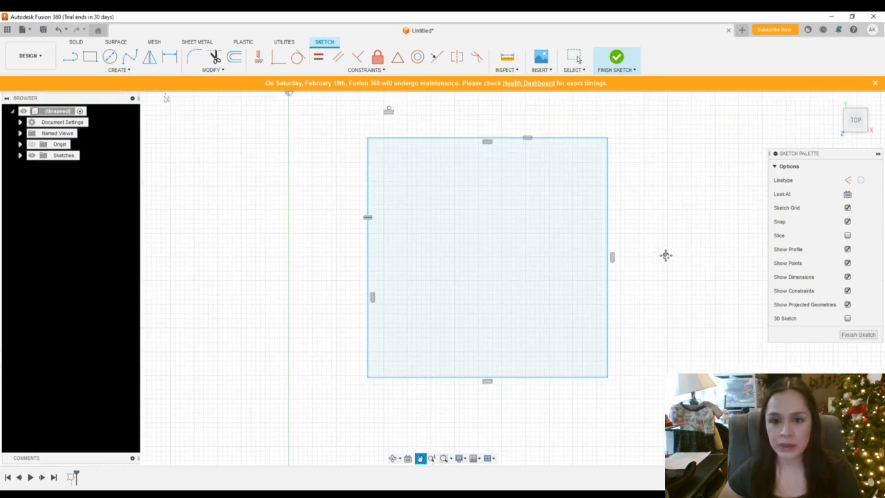
{"action": "key", "text": "Escape"}
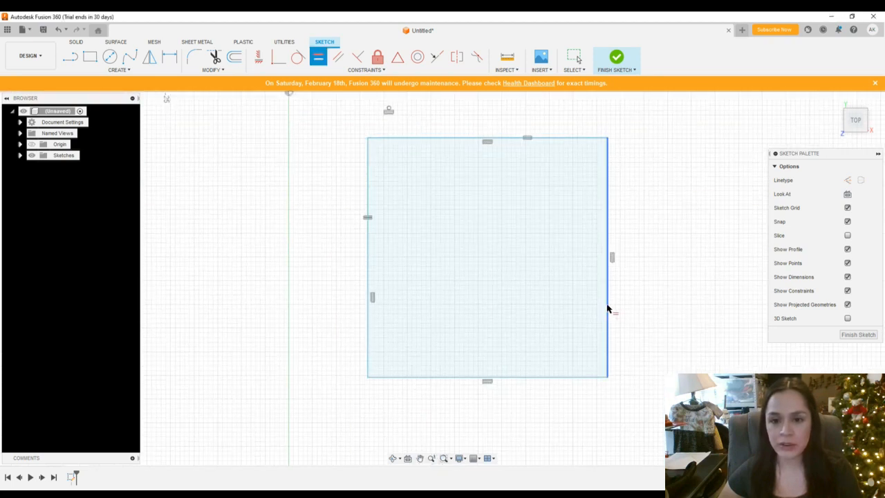
Step: Try to apply more Equal constraints between the square's other adjacent sides
{"action": "left_click", "coordinate": [607, 309]}
{"action": "left_click", "coordinate": [524, 377]}
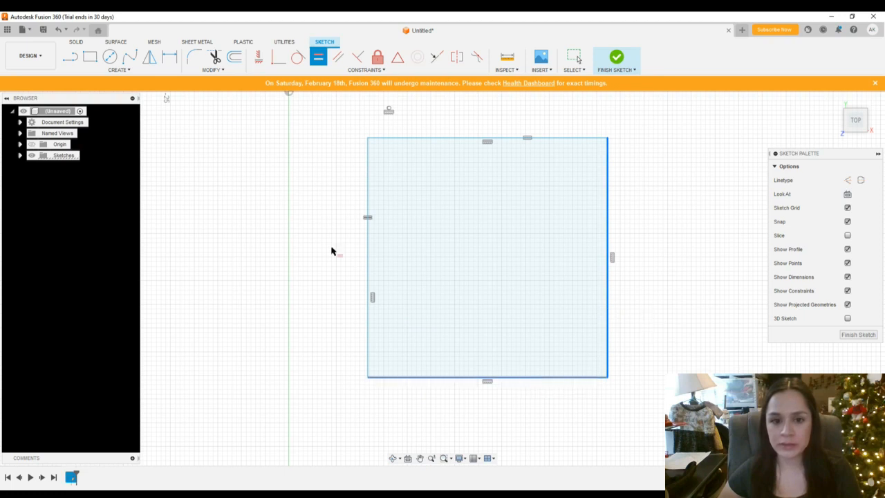
{"action": "left_click", "coordinate": [366, 257]}
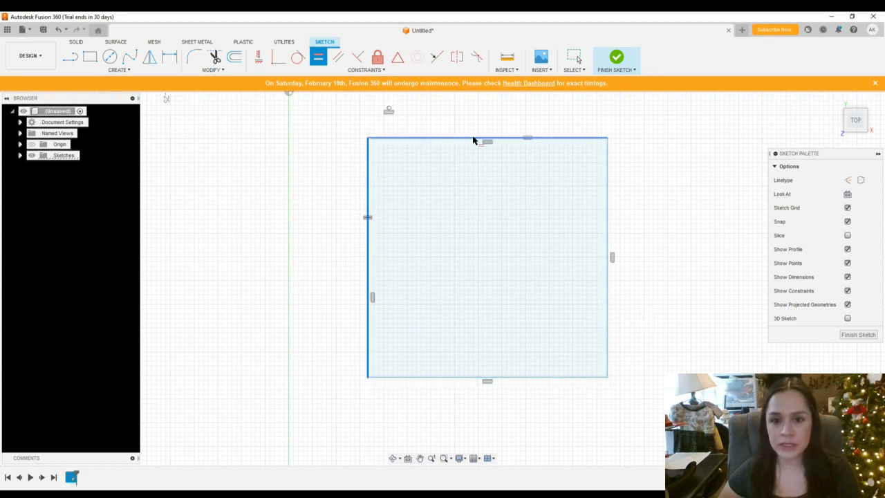
{"action": "left_click", "coordinate": [474, 138]}
{"action": "left_click", "coordinate": [607, 202]}
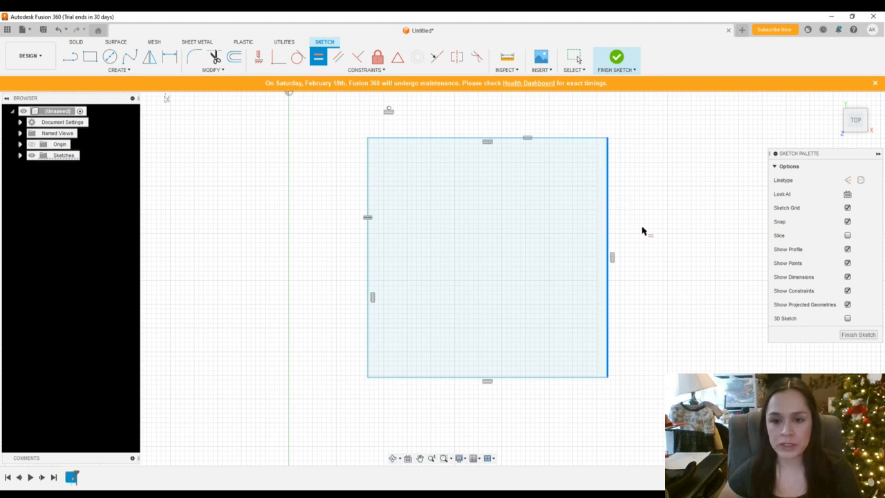
{"action": "scroll", "coordinate": [640, 307], "scroll_direction": "down", "scroll_amount": 2}
{"action": "scroll", "coordinate": [705, 276], "scroll_direction": "down", "scroll_amount": 4}
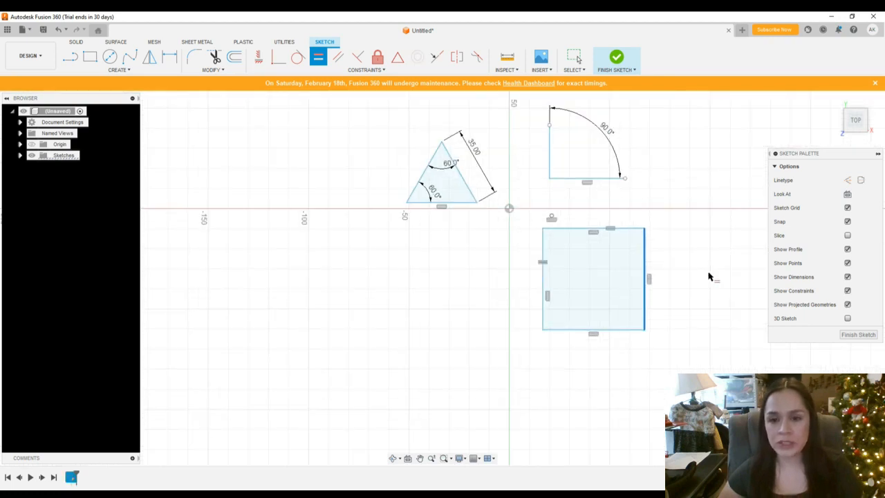
{"action": "scroll", "coordinate": [695, 258], "scroll_direction": "up", "scroll_amount": 3}
{"action": "scroll", "coordinate": [691, 279], "scroll_direction": "up", "scroll_amount": 2}
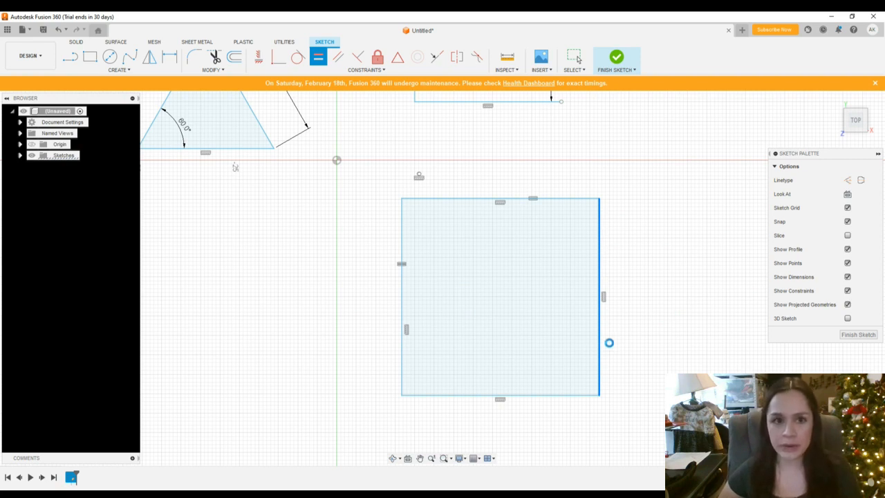
{"action": "left_click", "coordinate": [474, 280]}
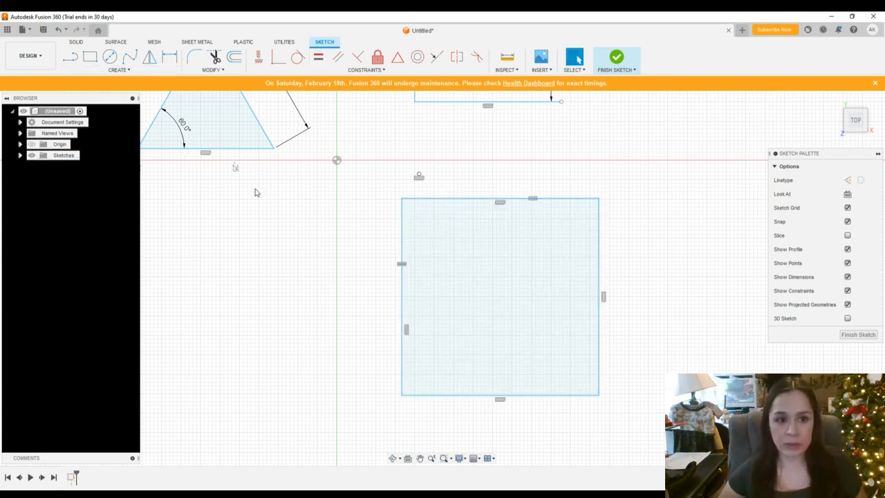
Step: Add a driven angle dimension between the square's right and bottom sides and reposition it farther from their shared corner
{"action": "key", "text": "d"}
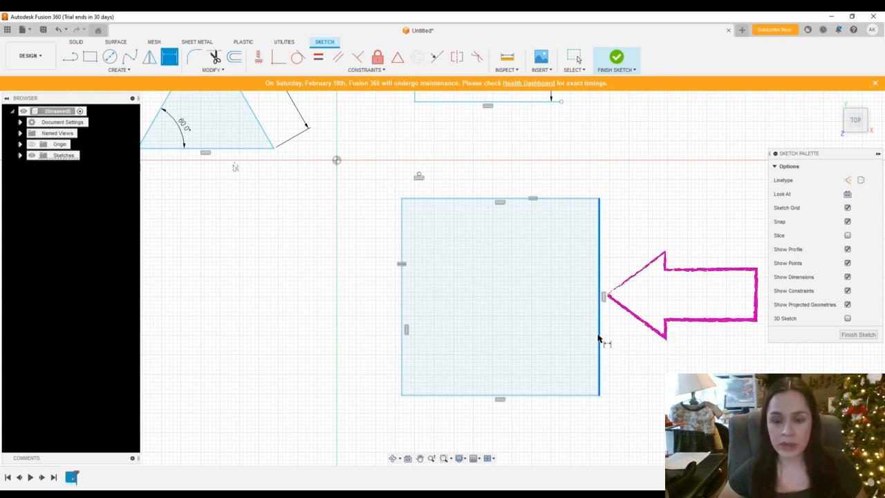
{"action": "left_click", "coordinate": [598, 337]}
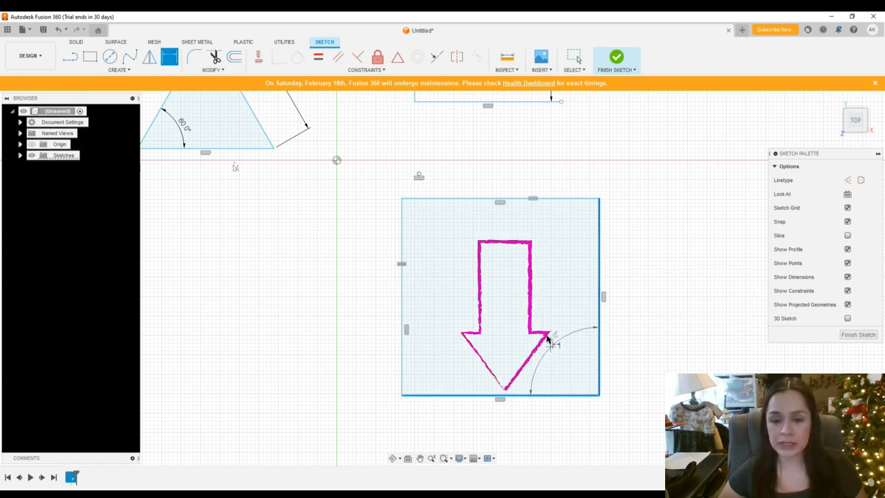
{"action": "left_click", "coordinate": [561, 337]}
{"action": "left_click", "coordinate": [490, 284]}
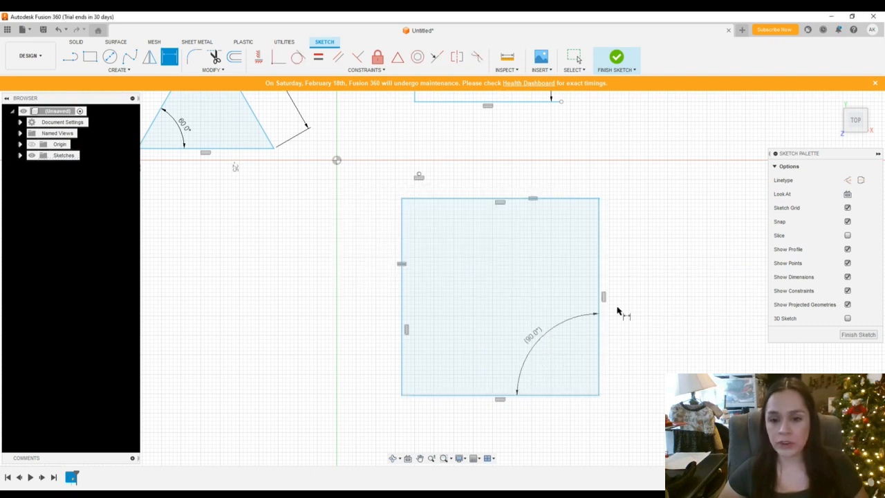
{"action": "key", "text": "Escape"}
{"action": "left_click_drag", "start_coordinate": [538, 341], "coordinate": [508, 286]}
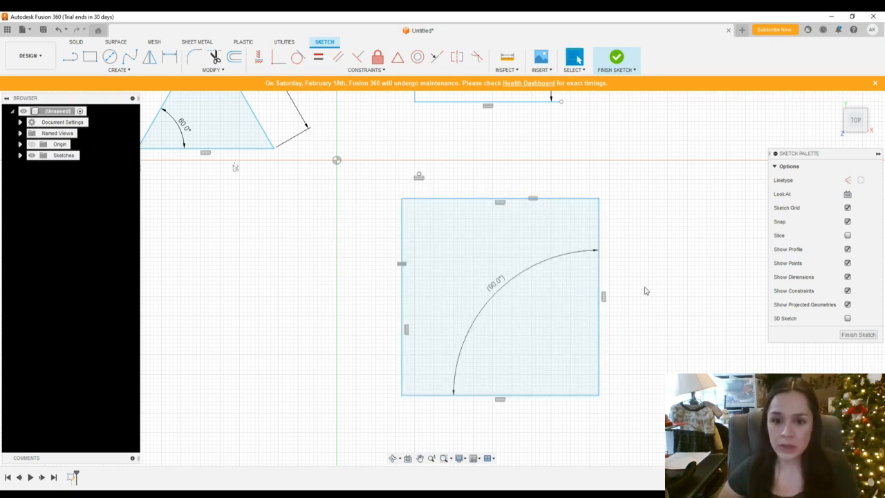
Step: Clear the triangle, the right-angled line pair and the square, with their dimensions, from the sketch
{"action": "scroll", "coordinate": [611, 252], "scroll_direction": "up", "scroll_amount": 2}
{"action": "scroll", "coordinate": [621, 231], "scroll_direction": "down", "scroll_amount": 2}
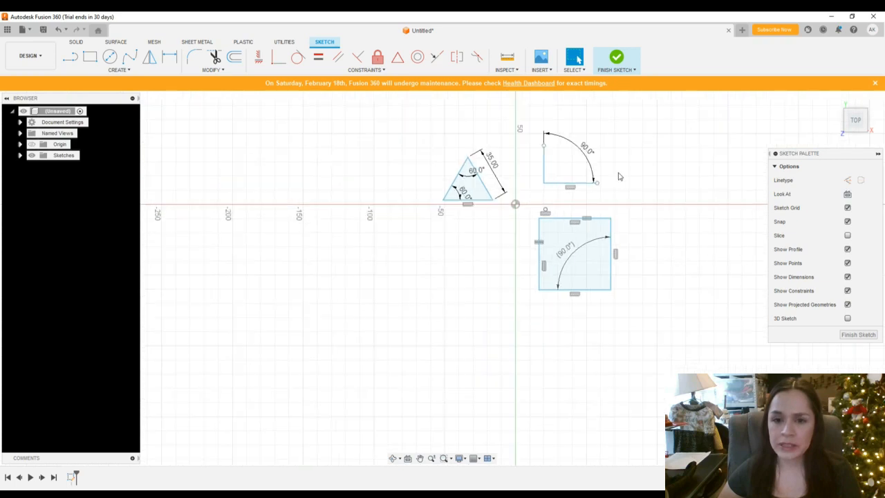
{"action": "scroll", "coordinate": [615, 173], "scroll_direction": "up", "scroll_amount": 3}
{"action": "scroll", "coordinate": [651, 261], "scroll_direction": "up", "scroll_amount": 1}
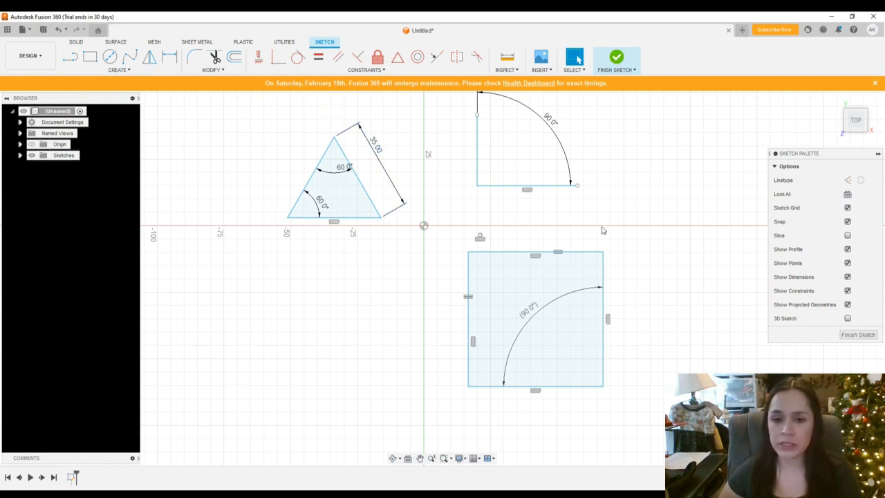
{"action": "left_click", "coordinate": [535, 323]}
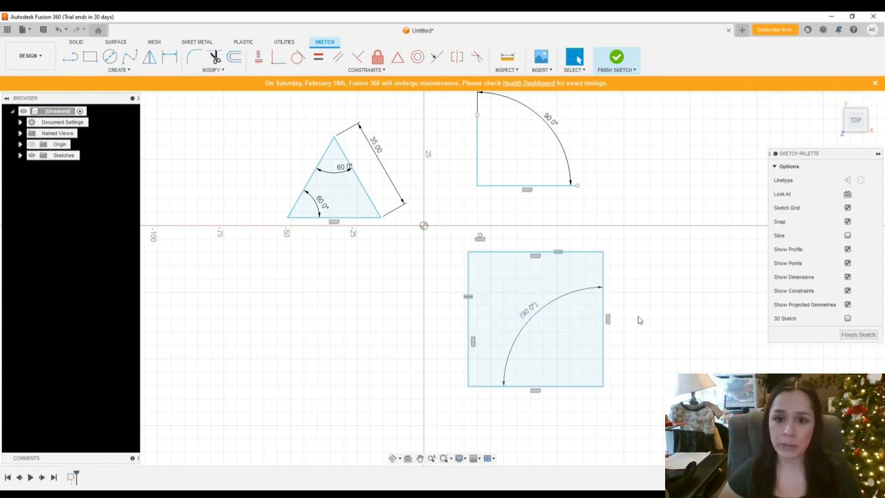
{"action": "scroll", "coordinate": [640, 314], "scroll_direction": "down", "scroll_amount": 2}
{"action": "scroll", "coordinate": [622, 235], "scroll_direction": "up", "scroll_amount": 2}
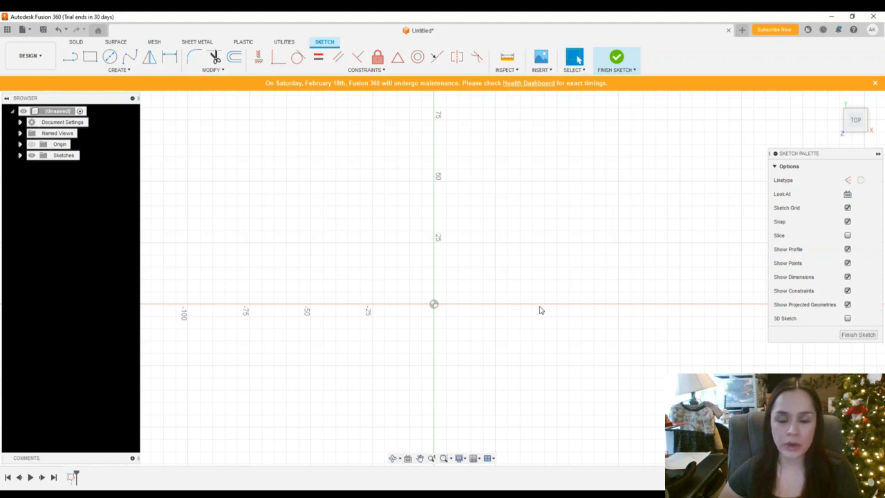
Step: Change the document's active units to Centimeter without setting them as default
{"action": "left_click", "coordinate": [21, 123]}
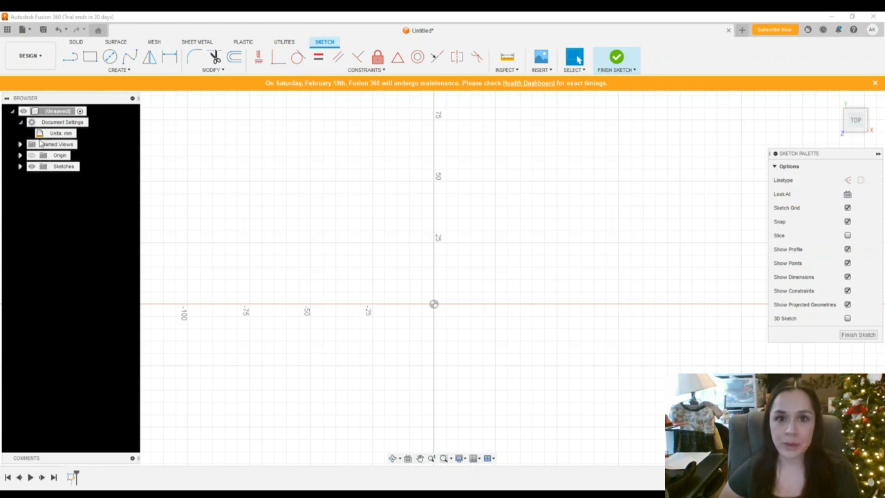
{"action": "mouse_move", "coordinate": [43, 134]}
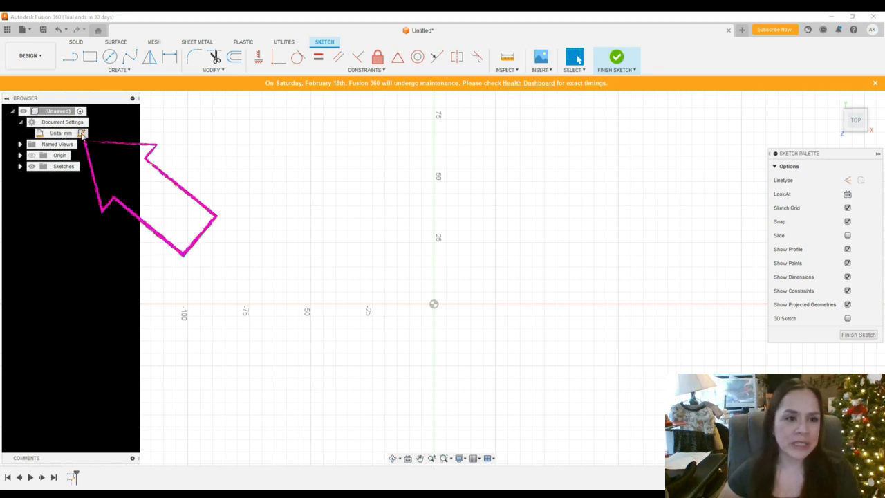
{"action": "left_click", "coordinate": [81, 133]}
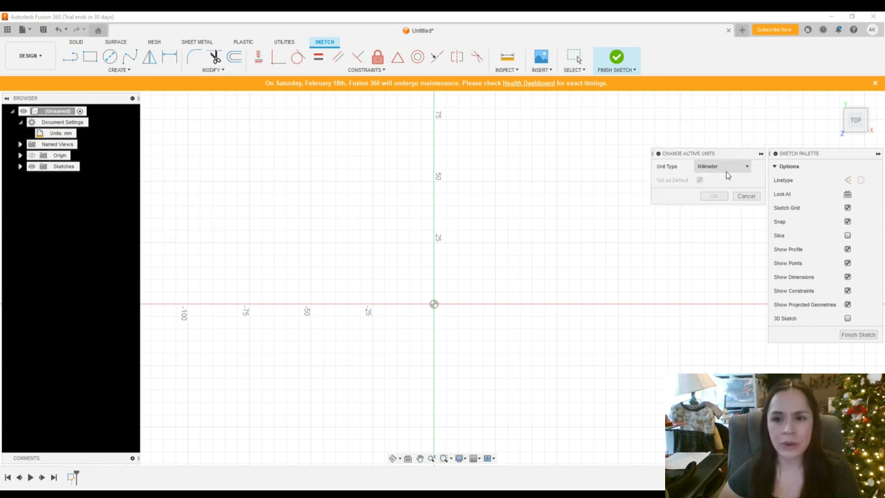
{"action": "left_click", "coordinate": [719, 166]}
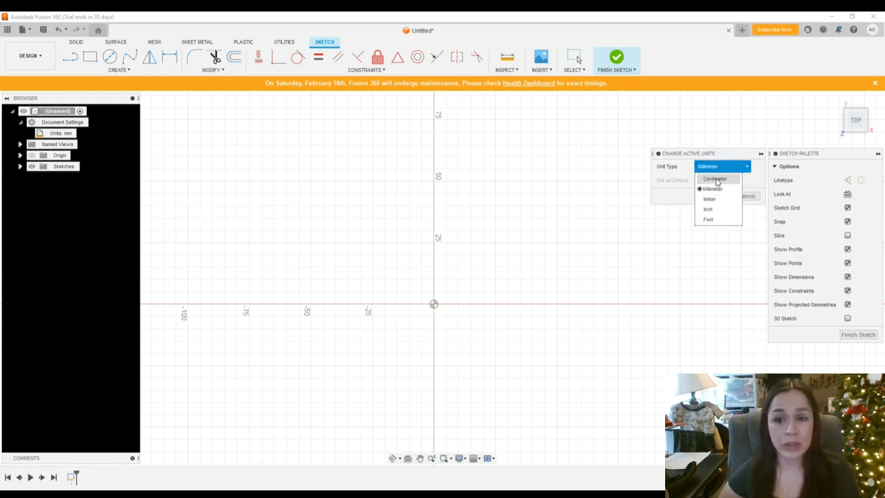
{"action": "left_click", "coordinate": [717, 179]}
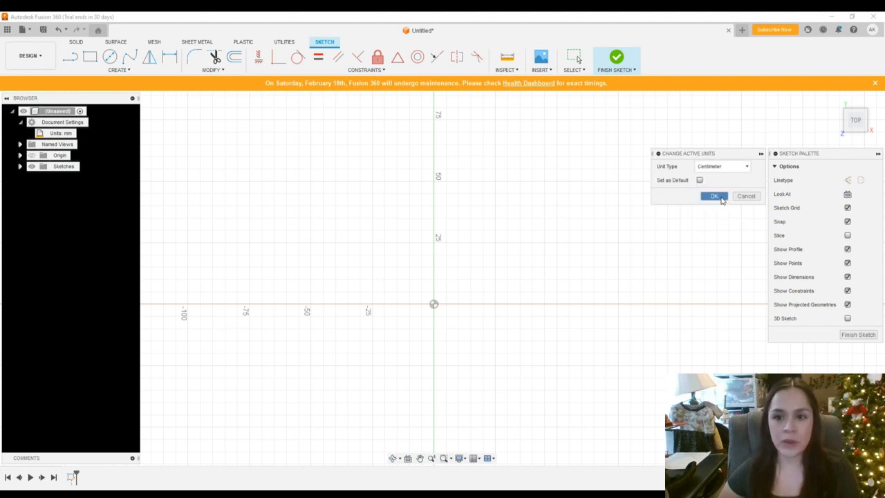
{"action": "left_click", "coordinate": [716, 197]}
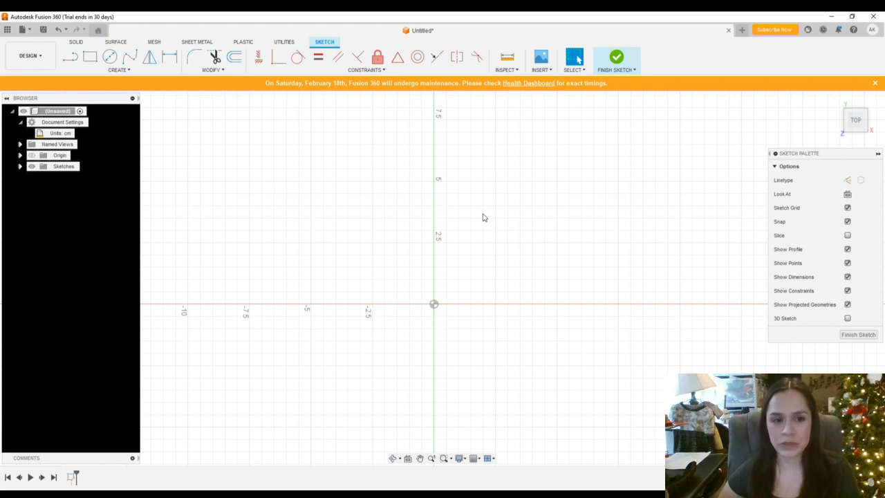
Step: Sketch a closed hexagon from connected lines around the origin, with a horizontal top side about 11 cm and a parallel bottom side about 8.5 cm
{"action": "scroll", "coordinate": [471, 249], "scroll_direction": "down", "scroll_amount": 1}
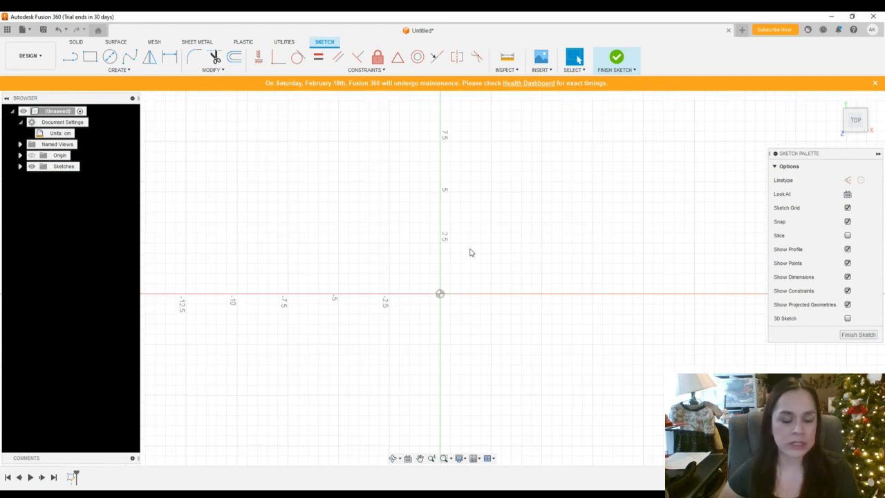
{"action": "scroll", "coordinate": [539, 292], "scroll_direction": "down", "scroll_amount": 1}
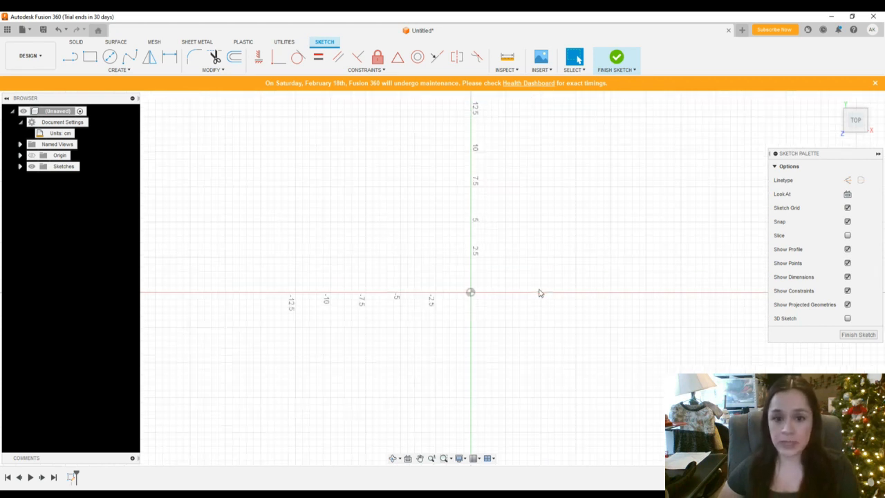
{"action": "scroll", "coordinate": [539, 292], "scroll_direction": "up", "scroll_amount": 1}
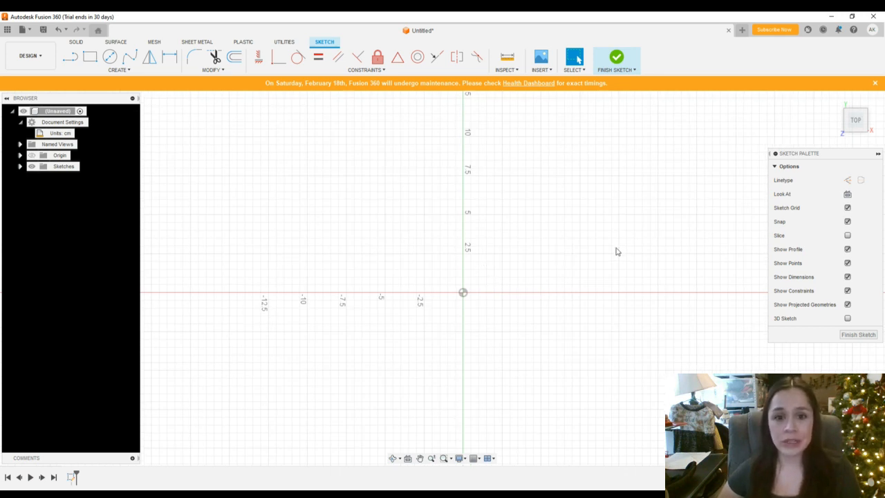
{"action": "scroll", "coordinate": [615, 250], "scroll_direction": "up", "scroll_amount": 1}
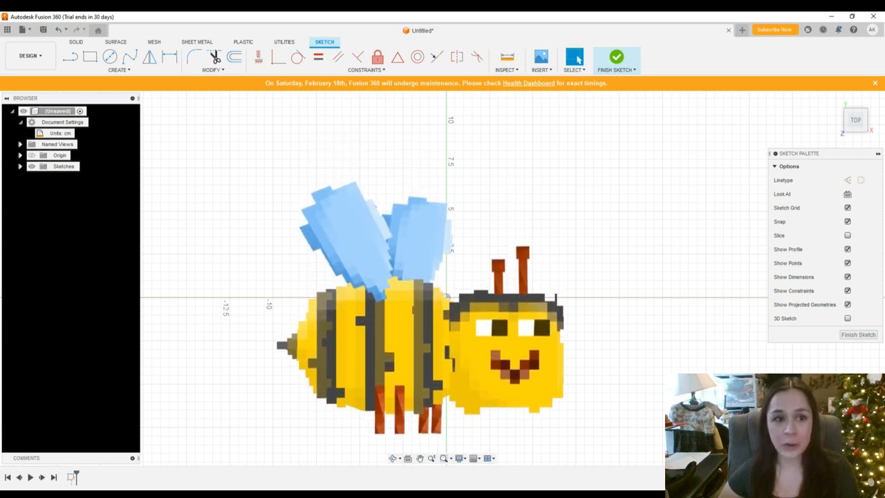
{"action": "left_click", "coordinate": [70, 60]}
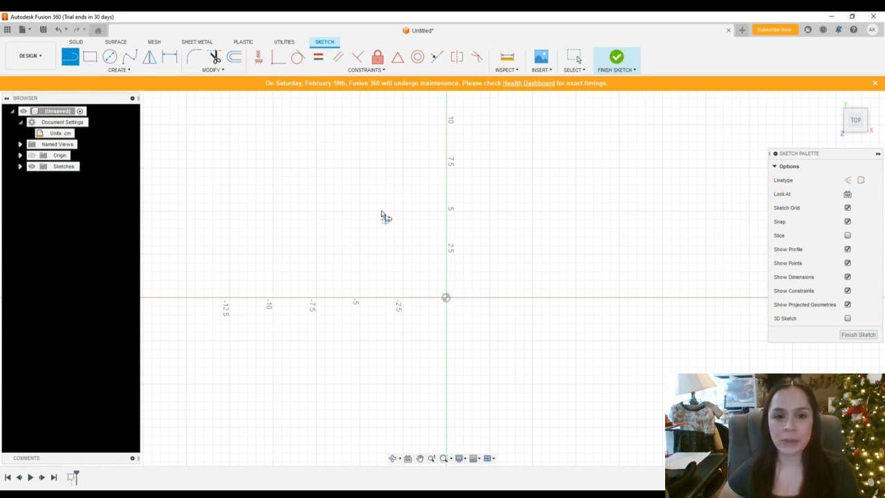
{"action": "left_click", "coordinate": [342, 160]}
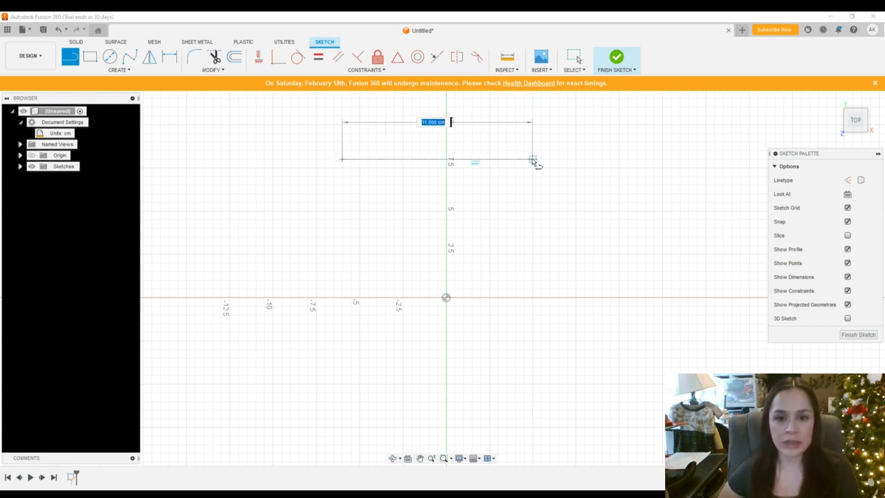
{"action": "left_click", "coordinate": [533, 159]}
{"action": "left_click_drag", "start_coordinate": [533, 159], "coordinate": [606, 261]}
{"action": "left_click", "coordinate": [606, 259]}
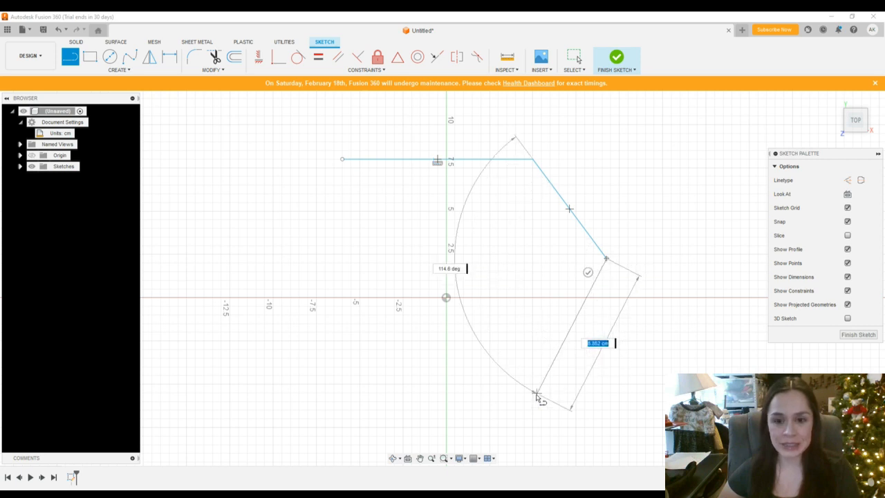
{"action": "left_click", "coordinate": [532, 392]}
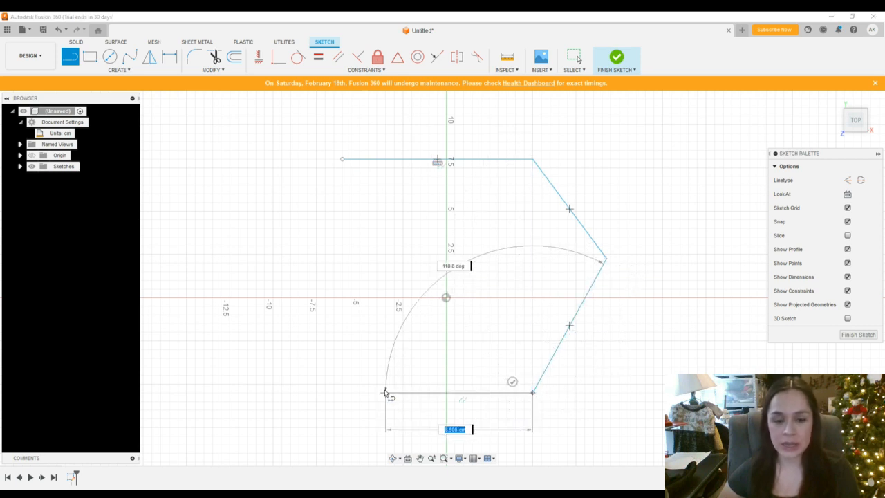
{"action": "left_click", "coordinate": [386, 393]}
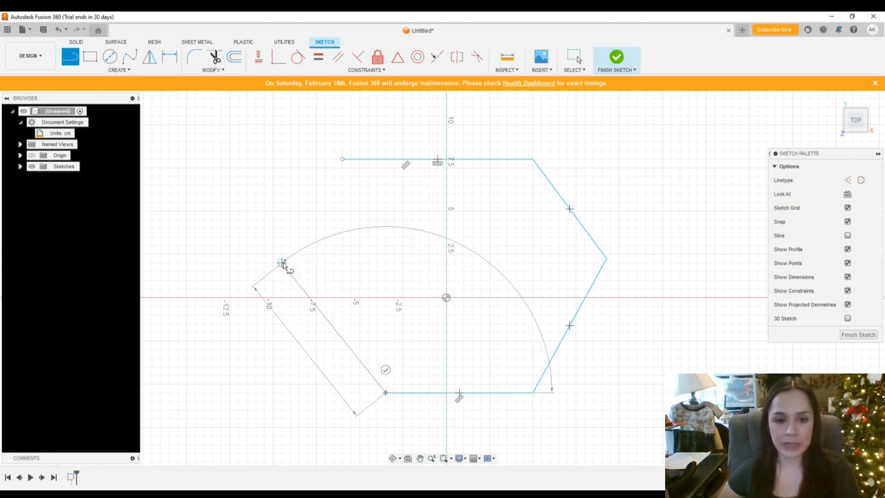
{"action": "left_click", "coordinate": [282, 263]}
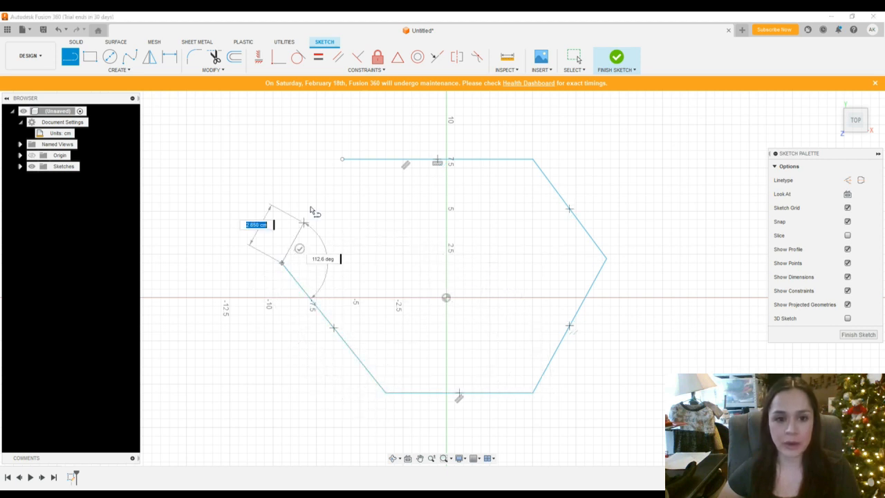
{"action": "left_click", "coordinate": [342, 159]}
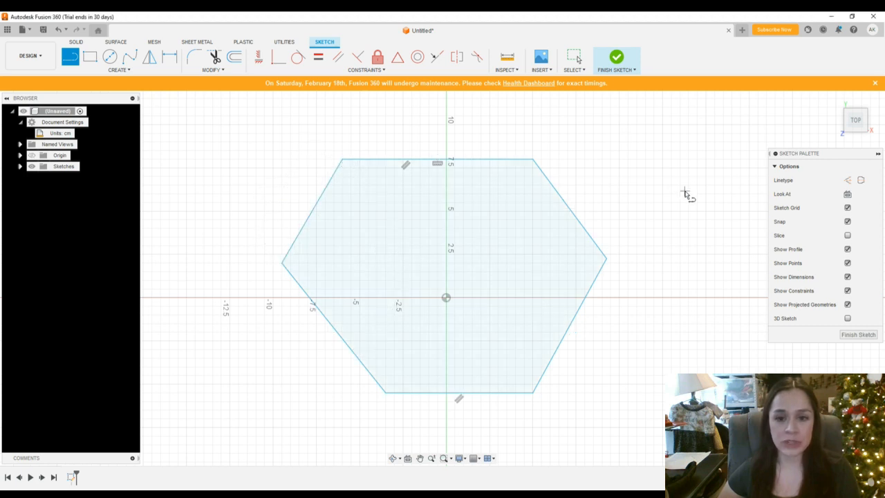
{"action": "key", "text": "Escape"}
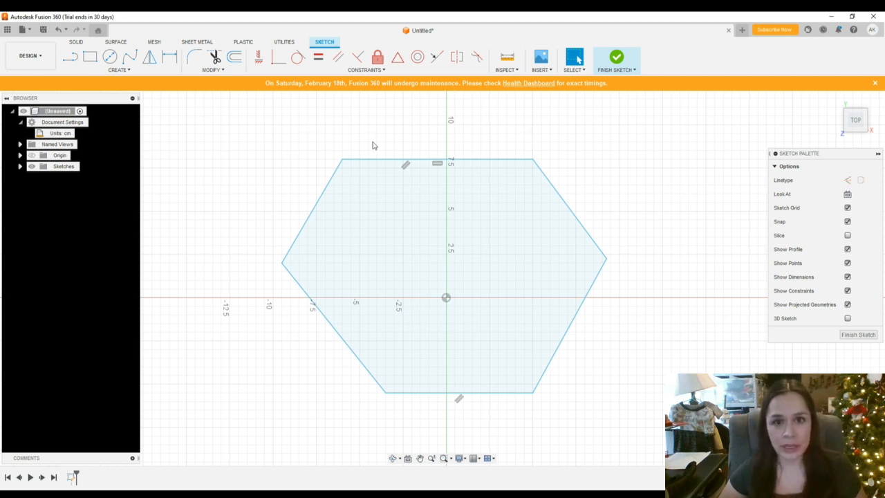
Step: Dimension the interior angle between the hexagon's top and upper-right sides at 120 degrees
{"action": "left_click", "coordinate": [122, 70]}
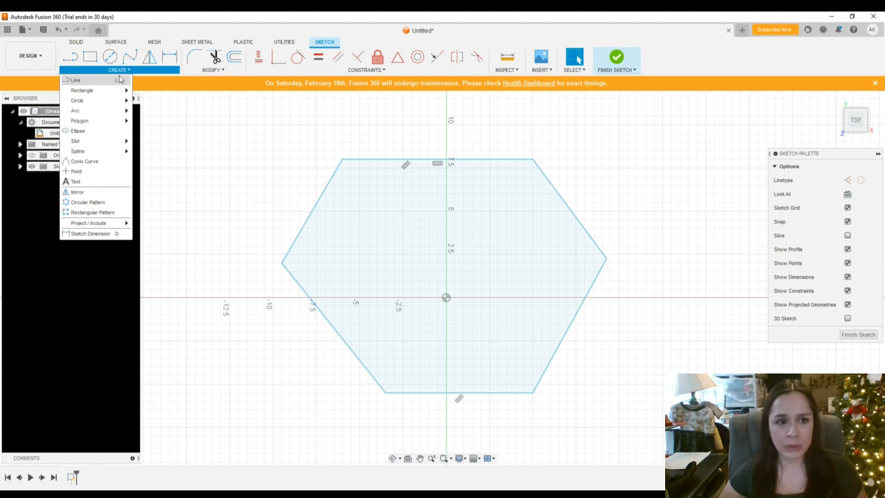
{"action": "left_click", "coordinate": [233, 190]}
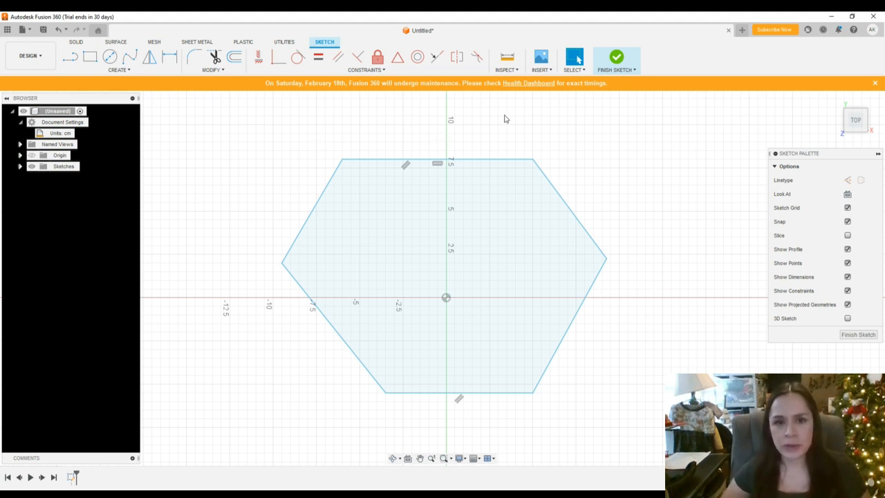
{"action": "key", "text": "d"}
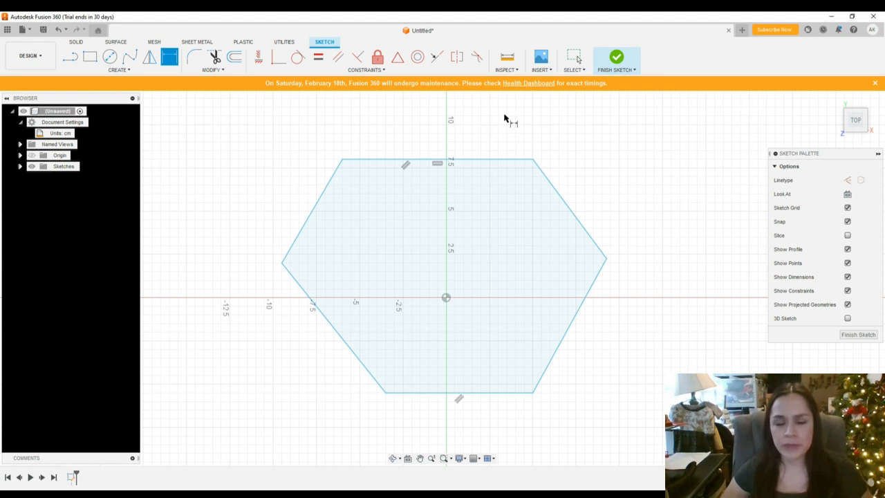
{"action": "left_click", "coordinate": [515, 163]}
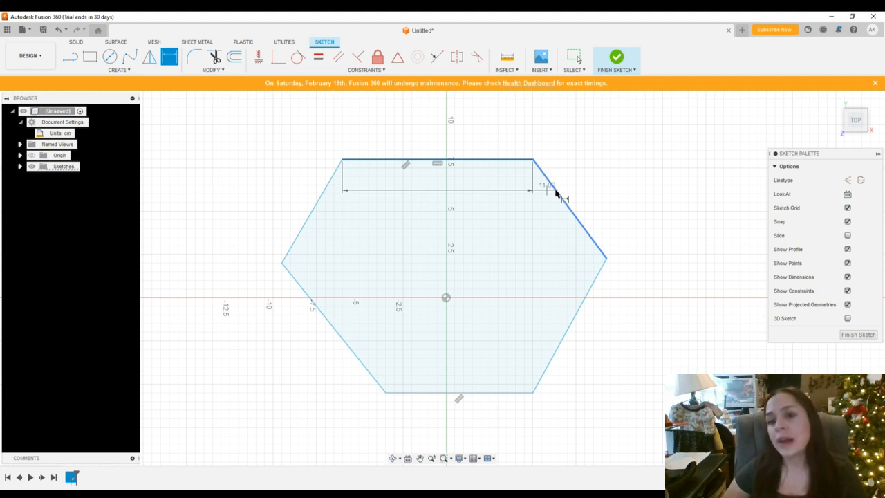
{"action": "left_click", "coordinate": [558, 193]}
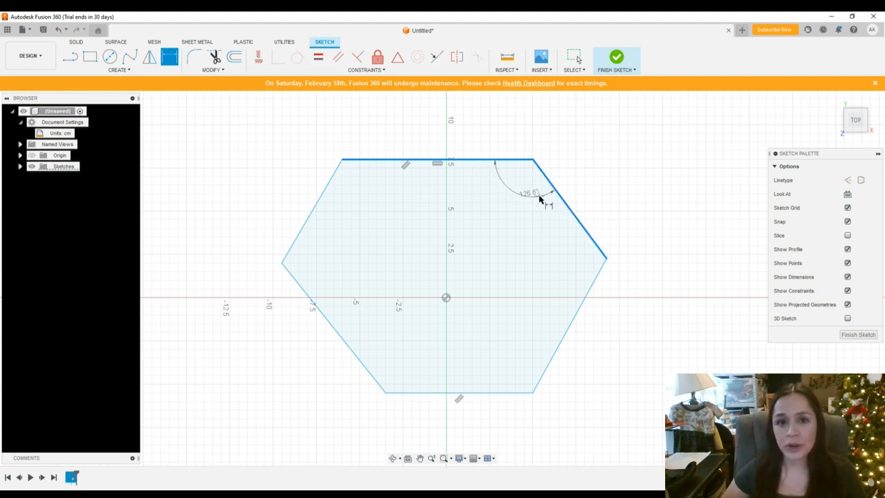
{"action": "left_click", "coordinate": [514, 220]}
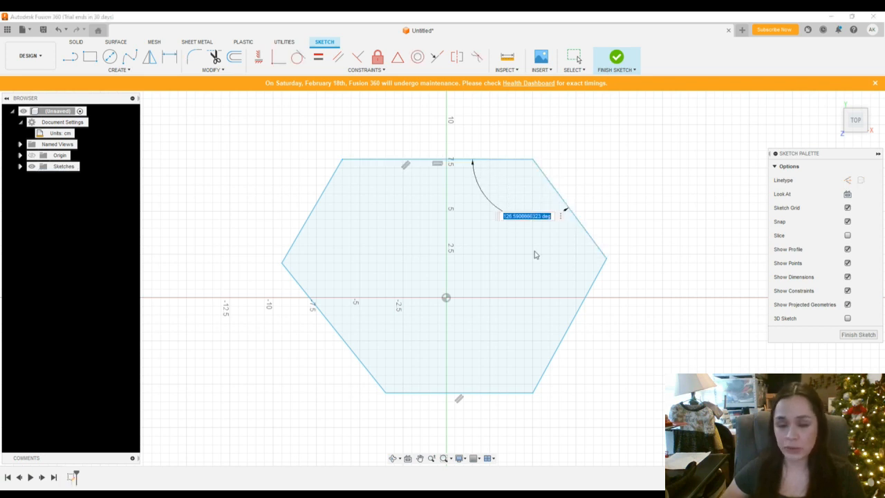
{"action": "type", "text": "120"}
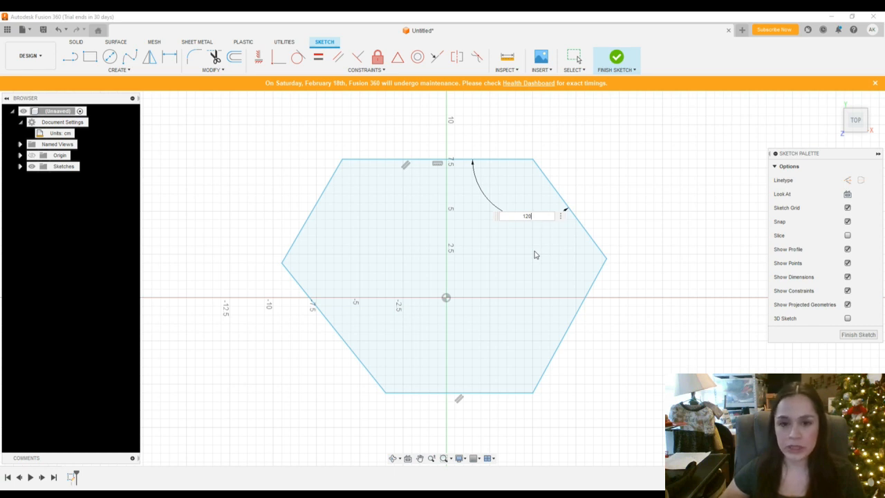
{"action": "key", "text": "Return"}
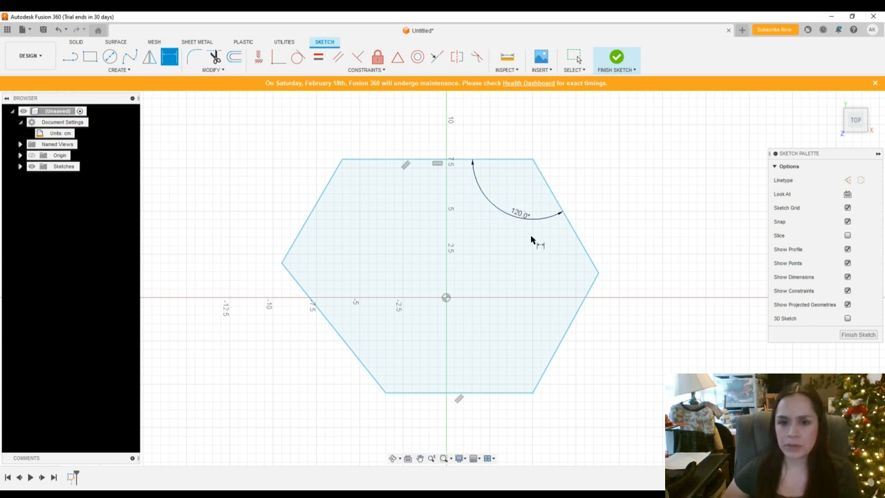
Step: Dimension the interior angle at the hexagon's right corner, between its two right sides, at 120 degrees
{"action": "left_click", "coordinate": [579, 243]}
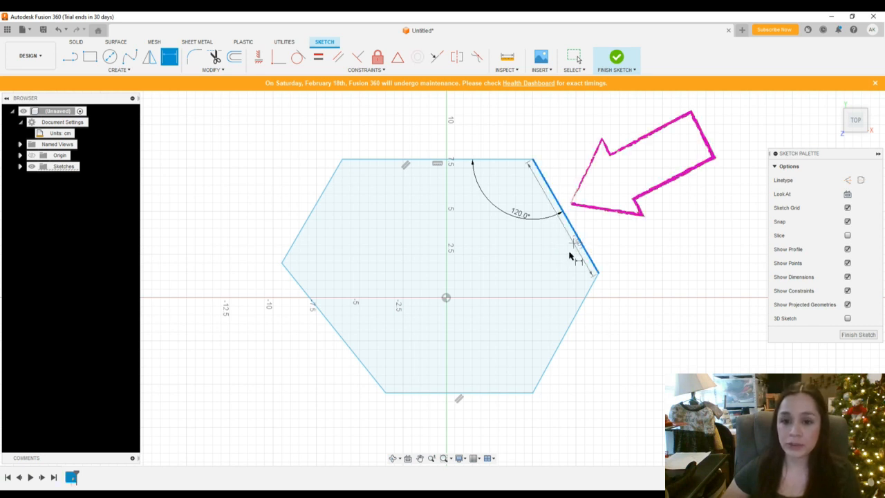
{"action": "left_click", "coordinate": [575, 311]}
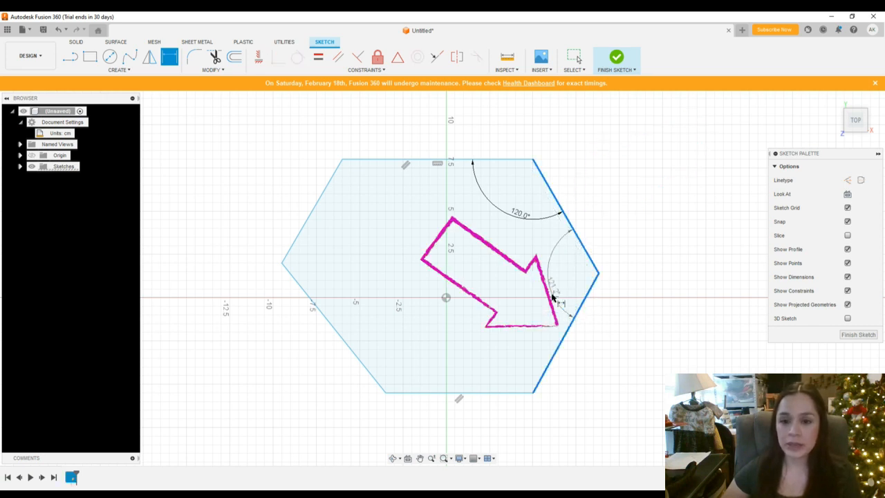
{"action": "left_click", "coordinate": [531, 292]}
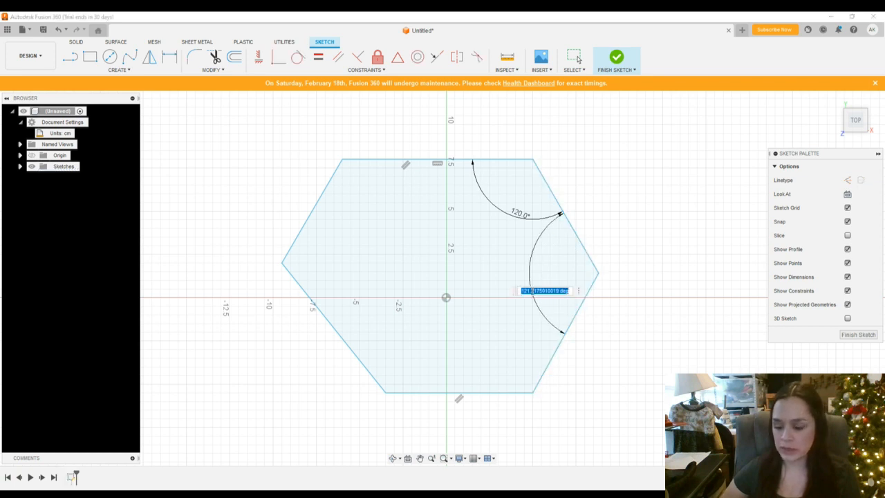
{"action": "type", "text": "120"}
{"action": "key", "text": "Return"}
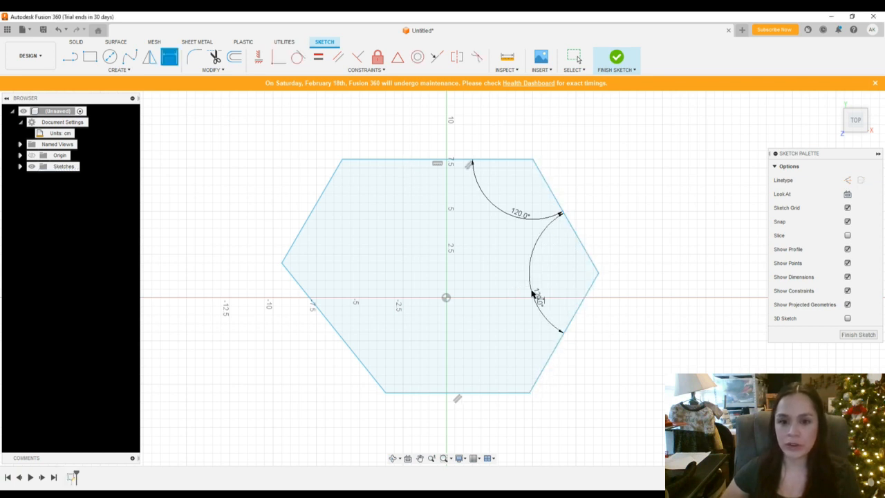
Step: Dimension the interior angle between the hexagon's bottom and lower-left sides at 120 degrees
{"action": "left_click", "coordinate": [435, 392]}
{"action": "left_click", "coordinate": [358, 356]}
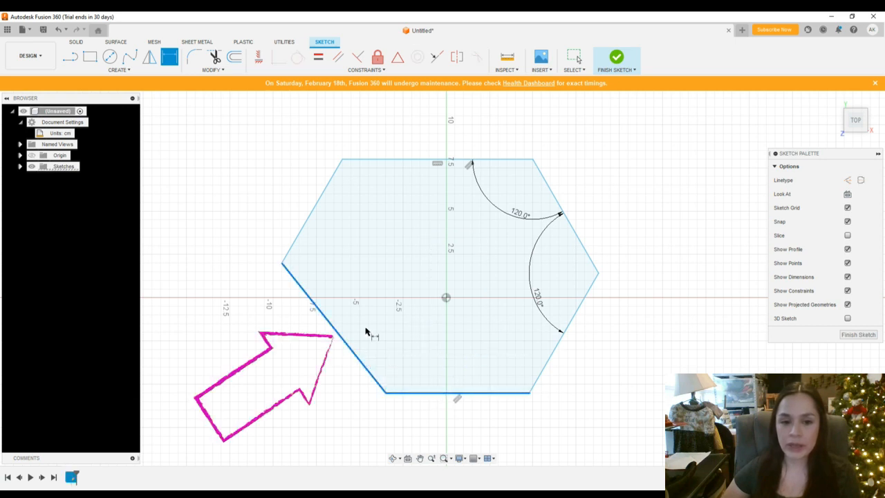
{"action": "left_click", "coordinate": [404, 322]}
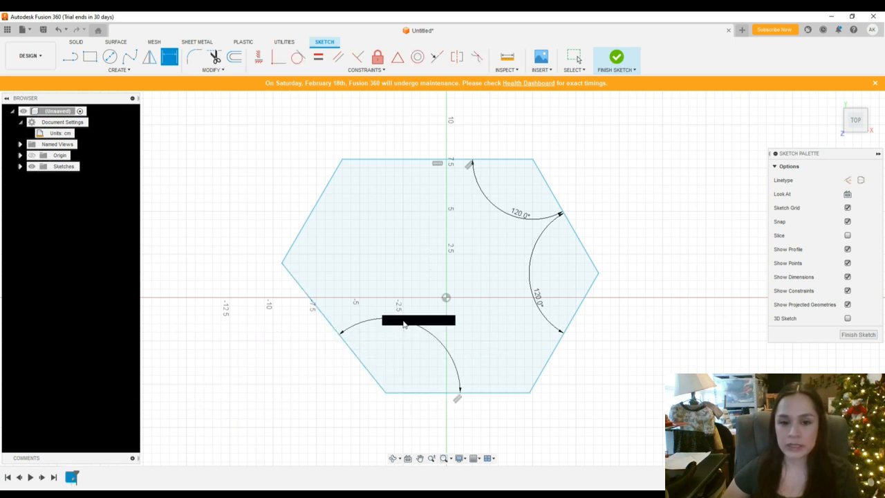
{"action": "type", "text": "120"}
{"action": "key", "text": "Return"}
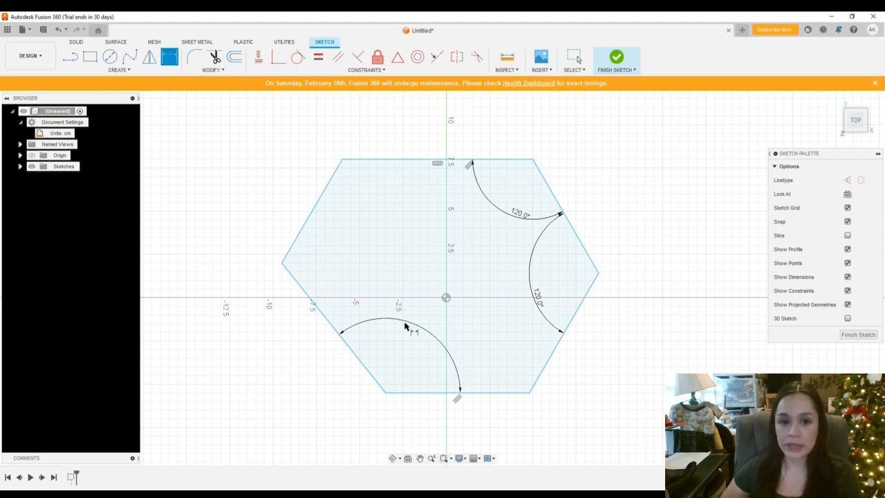
Step: Dimension the interior angle at the hexagon's left corner, between its two left sides, at 120 degrees
{"action": "left_click", "coordinate": [319, 201]}
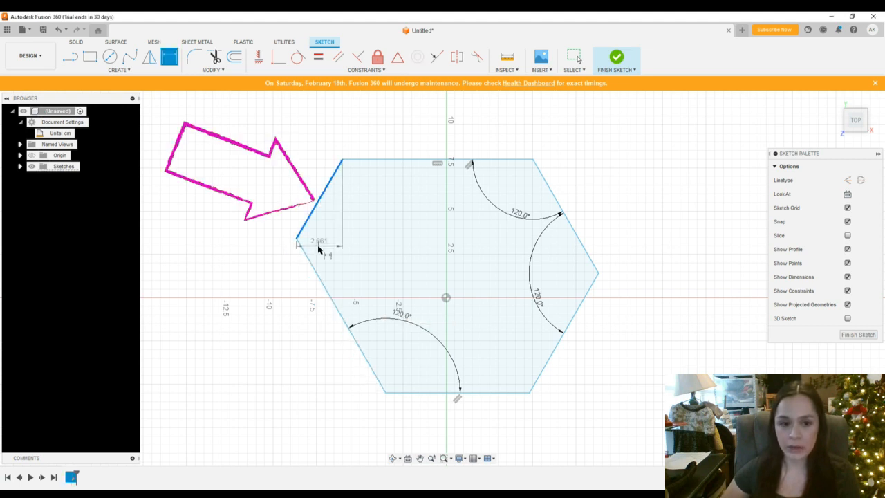
{"action": "left_click", "coordinate": [306, 255]}
{"action": "left_click", "coordinate": [353, 259]}
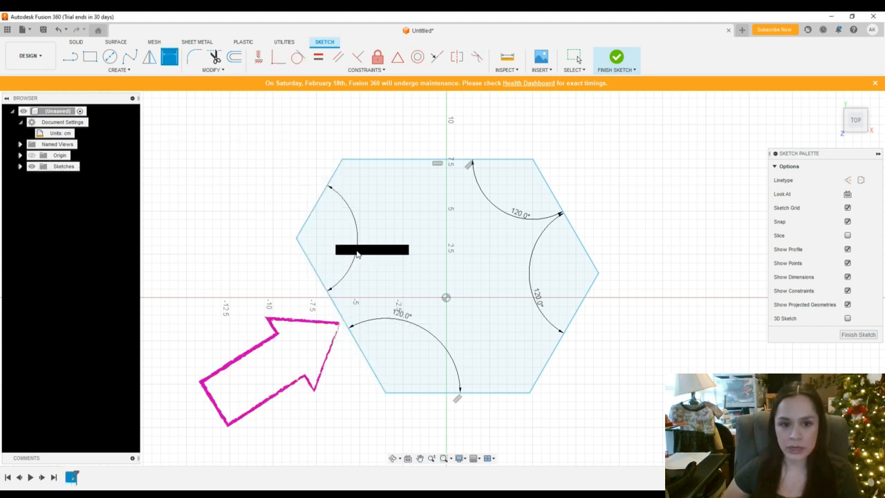
{"action": "key", "text": "BackSpace"}
{"action": "type", "text": "120"}
{"action": "key", "text": "Return"}
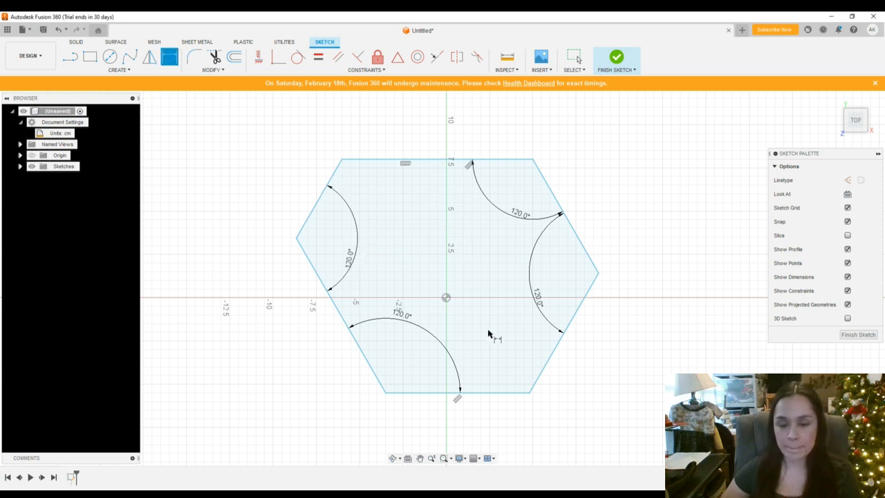
Step: Try to dimension the angle between the hexagon's lower-right and bottom sides, declining a driven dimension
{"action": "left_click", "coordinate": [551, 355]}
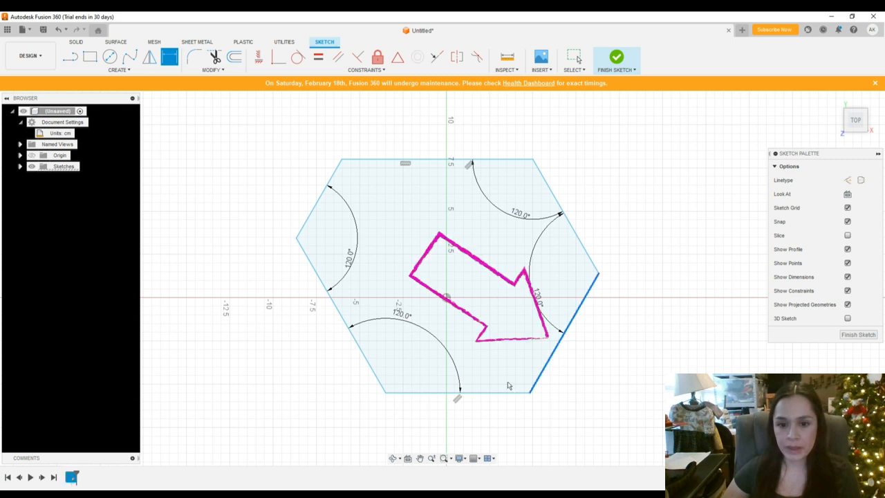
{"action": "left_click", "coordinate": [499, 392]}
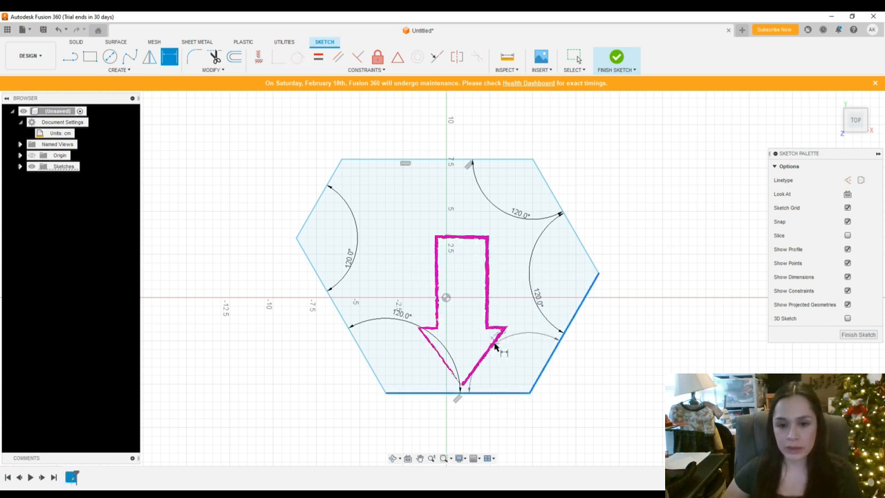
{"action": "left_click", "coordinate": [519, 338]}
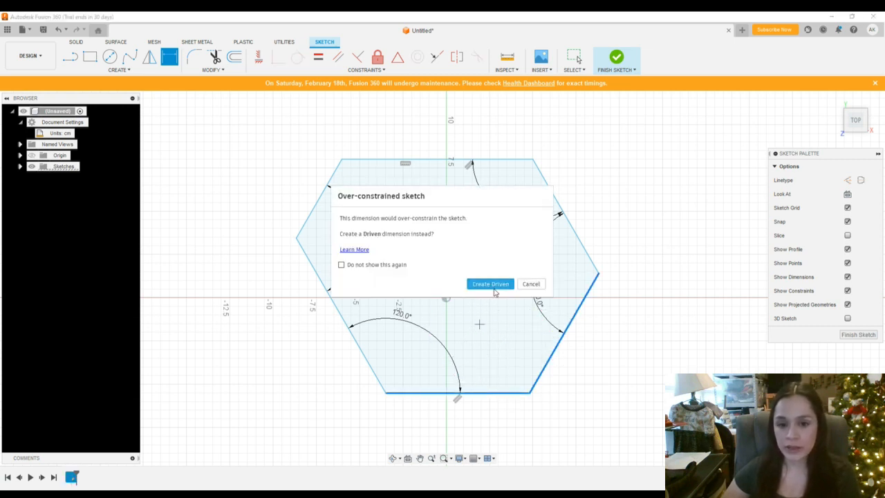
{"action": "left_click", "coordinate": [531, 284]}
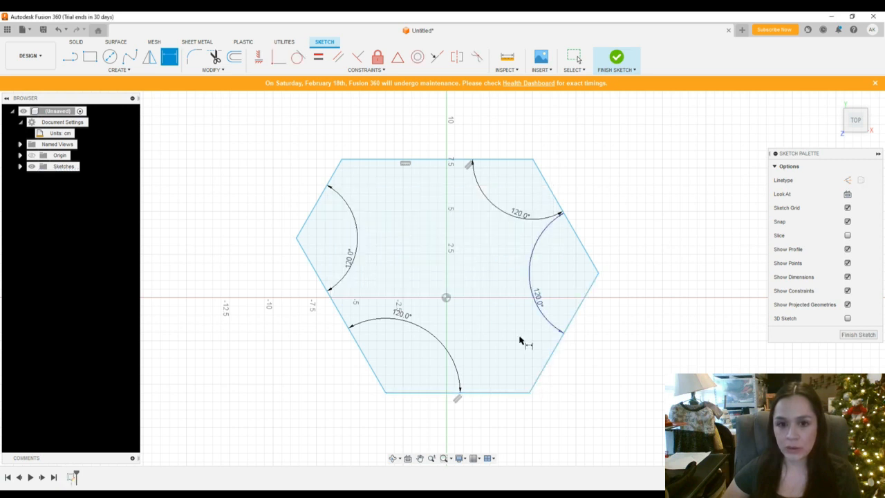
Step: Try to dimension the angle between the hexagon's upper-left and top sides, declining a driven dimension
{"action": "left_click", "coordinate": [327, 185]}
{"action": "left_click", "coordinate": [369, 161]}
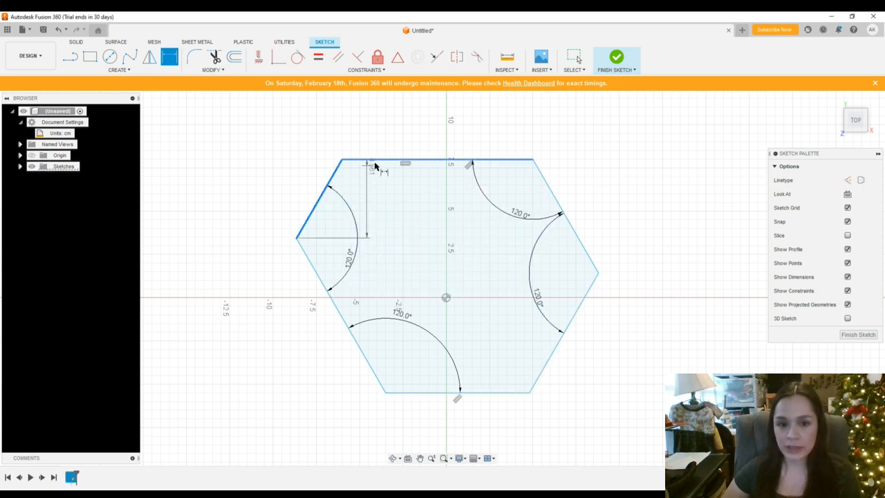
{"action": "left_click", "coordinate": [408, 217]}
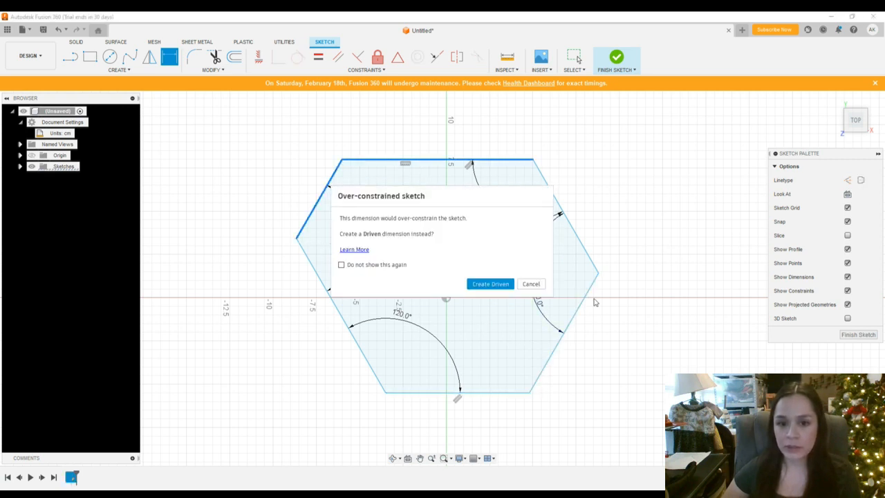
{"action": "left_click", "coordinate": [531, 284]}
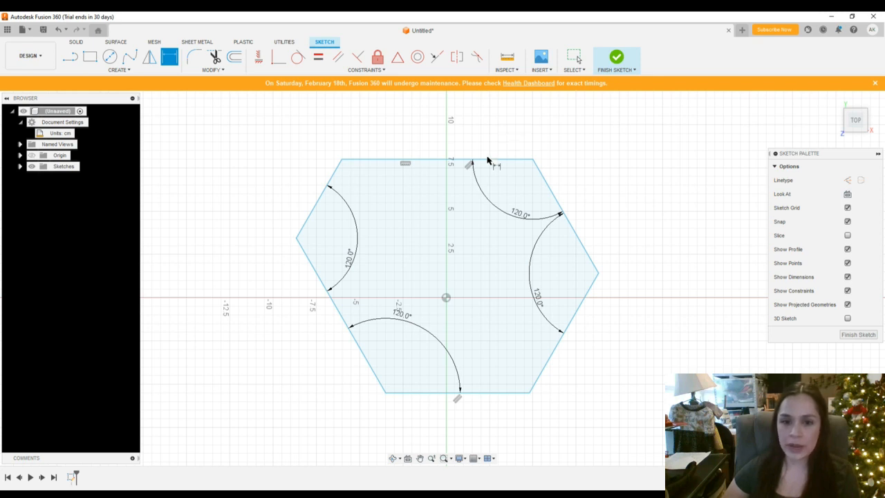
Step: Dimension the length of the hexagon's top side at 10 cm, placing the dimension above it
{"action": "left_click", "coordinate": [492, 160]}
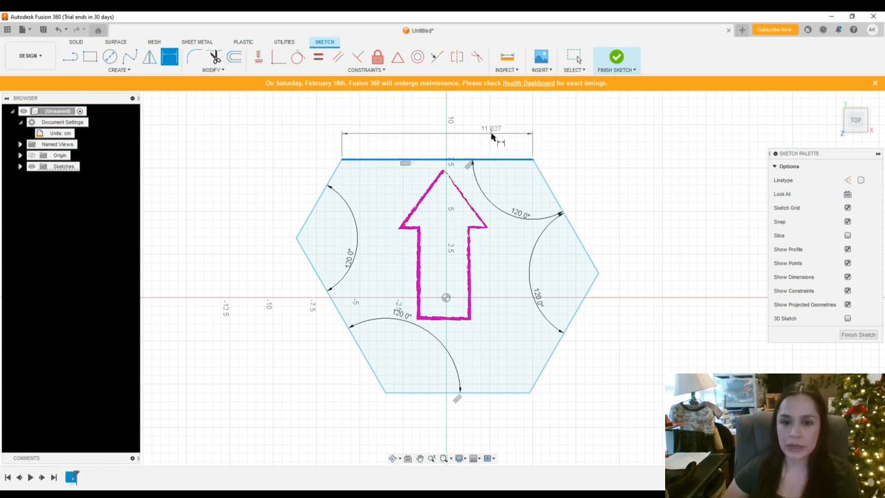
{"action": "left_click", "coordinate": [491, 136]}
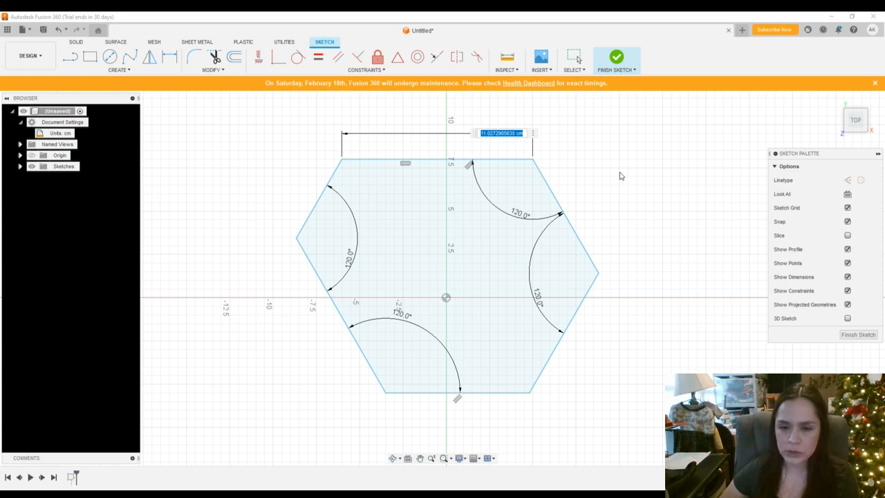
{"action": "type", "text": "10"}
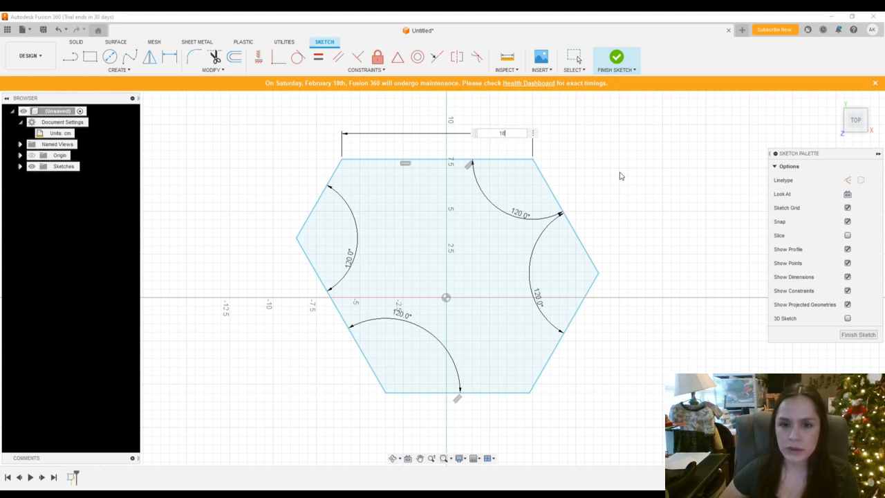
{"action": "key", "text": "Return"}
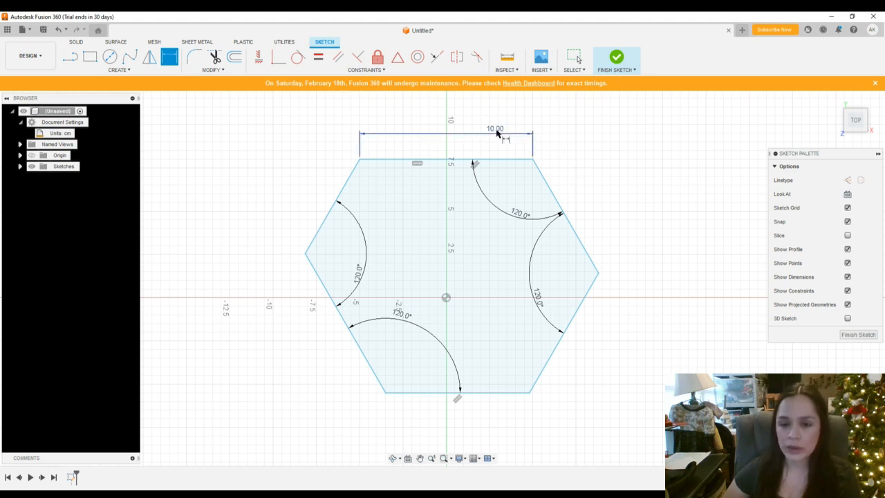
Step: Dimension the length of the hexagon's upper-right side at 10 cm, aligned parallel to the side
{"action": "left_click", "coordinate": [555, 193]}
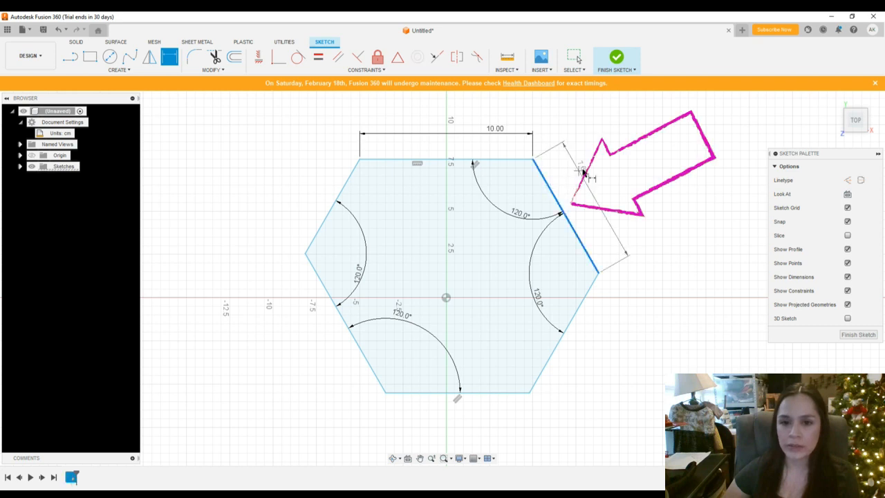
{"action": "left_click", "coordinate": [589, 171]}
{"action": "type", "text": "10"}
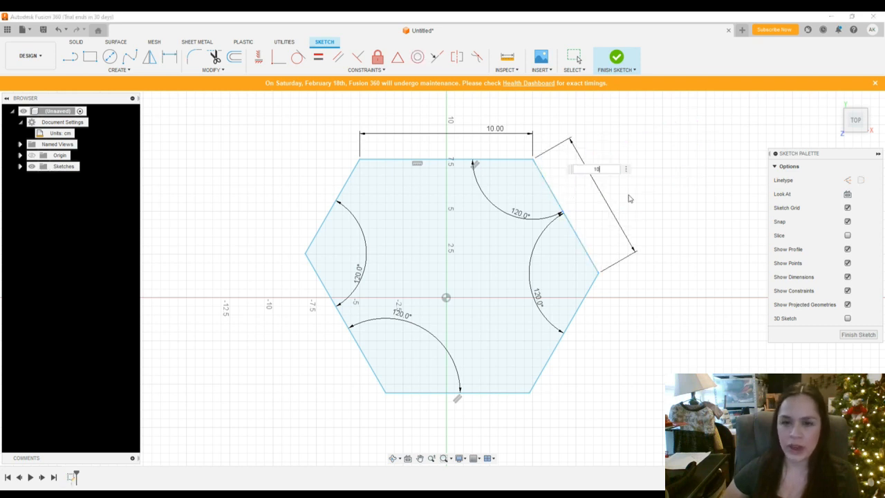
{"action": "key", "text": "Return"}
{"action": "scroll", "coordinate": [630, 143], "scroll_direction": "down", "scroll_amount": 1}
{"action": "scroll", "coordinate": [629, 143], "scroll_direction": "down", "scroll_amount": 1}
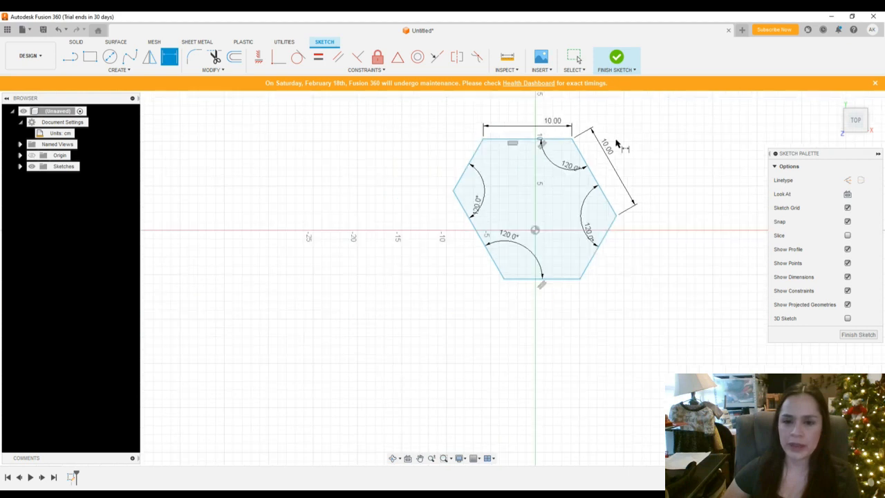
{"action": "scroll", "coordinate": [625, 143], "scroll_direction": "up", "scroll_amount": 2}
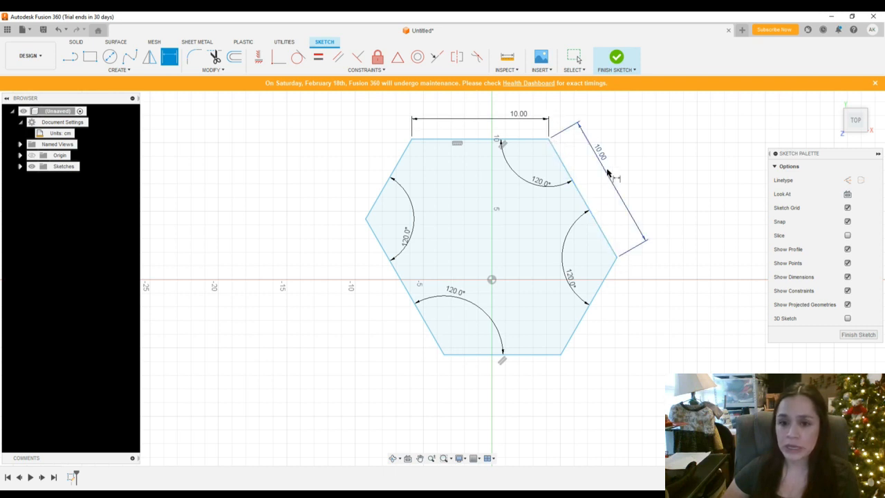
Step: Dimension the length of the hexagon's lower-right side at 10 cm, aligned parallel to the side
{"action": "left_click", "coordinate": [594, 302]}
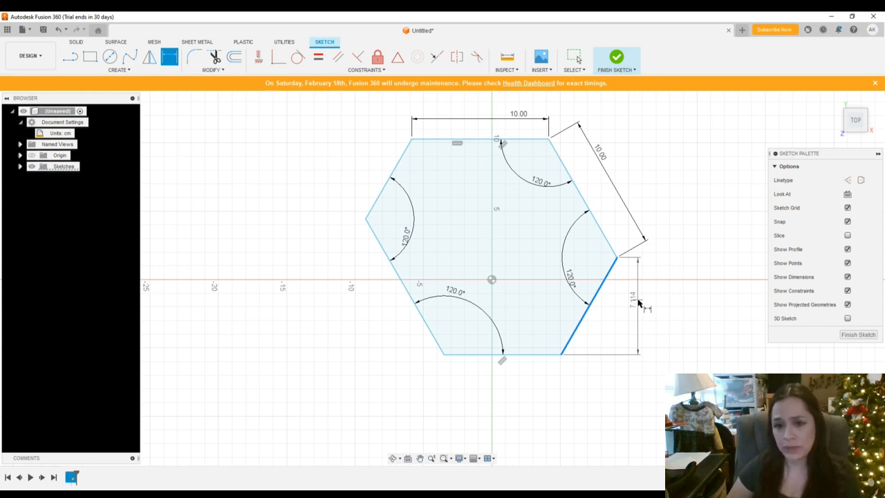
{"action": "left_click", "coordinate": [622, 374]}
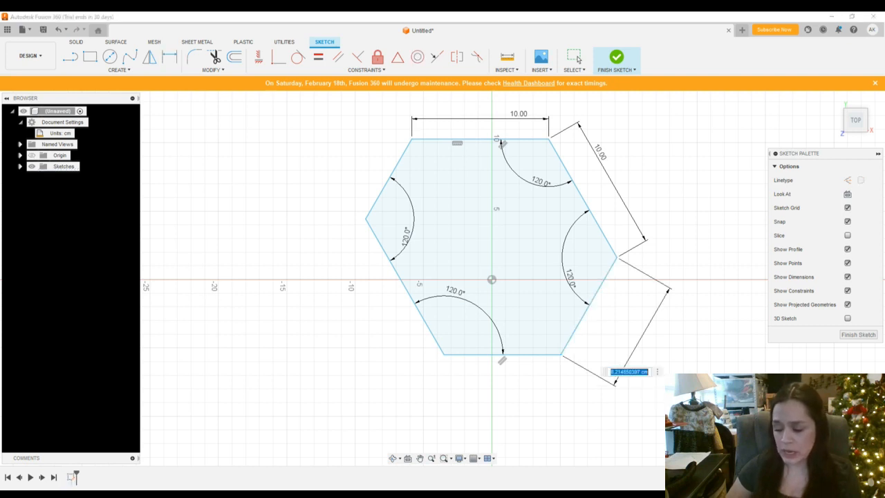
{"action": "type", "text": "10"}
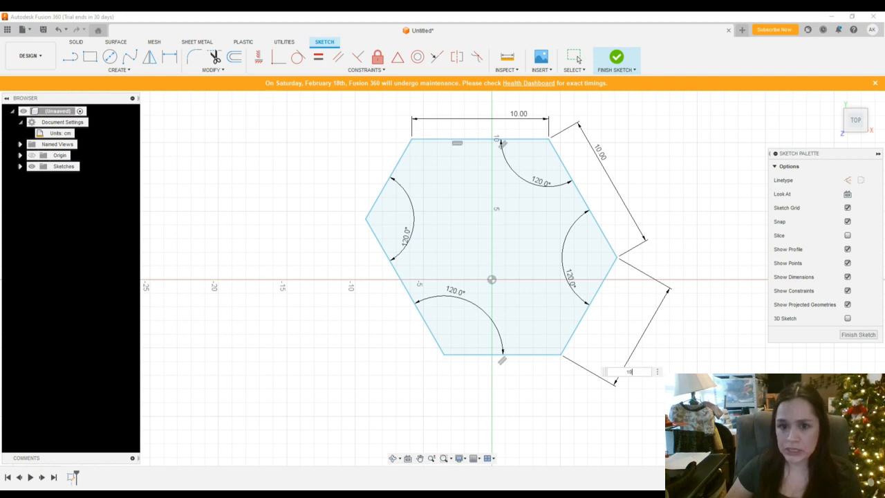
{"action": "key", "text": "Return"}
Step: Dimension the length of the hexagon's bottom side at 10 cm, placing the dimension below it
{"action": "left_click", "coordinate": [506, 377]}
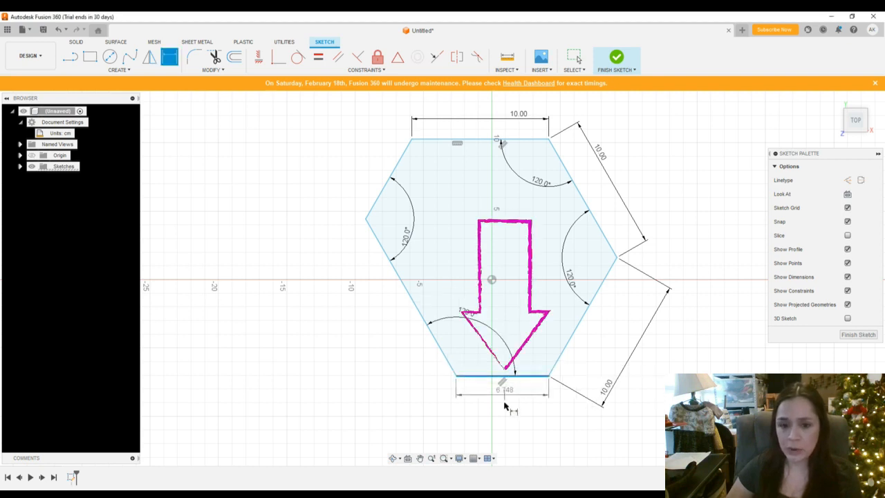
{"action": "left_click", "coordinate": [510, 403]}
{"action": "type", "text": "10"}
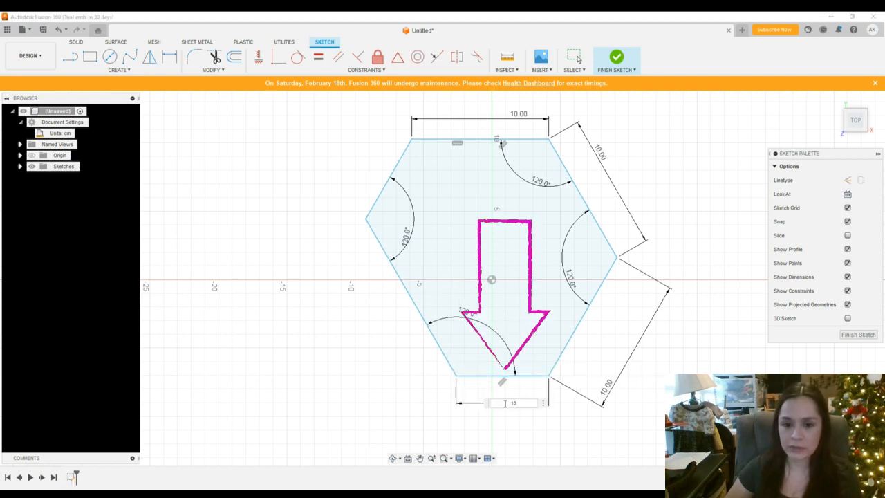
{"action": "key", "text": "Return"}
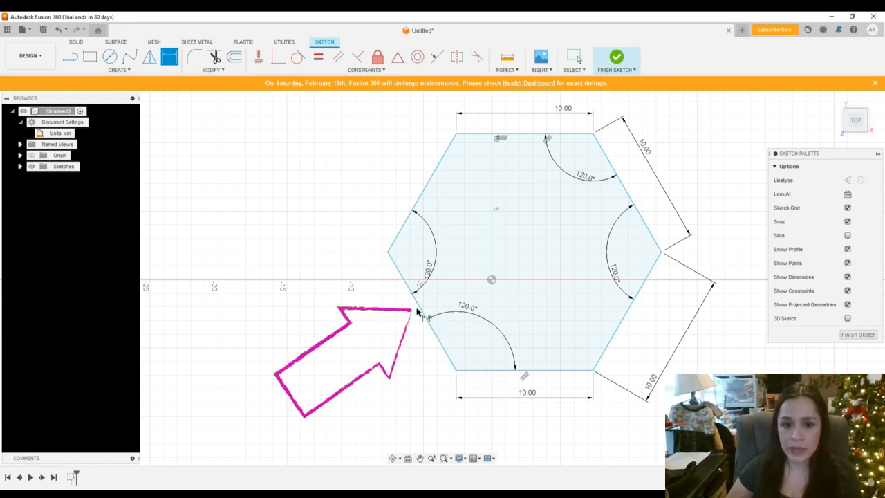
Step: Try to add a length dimension to the hexagon's lower-left side
{"action": "left_click", "coordinate": [418, 313]}
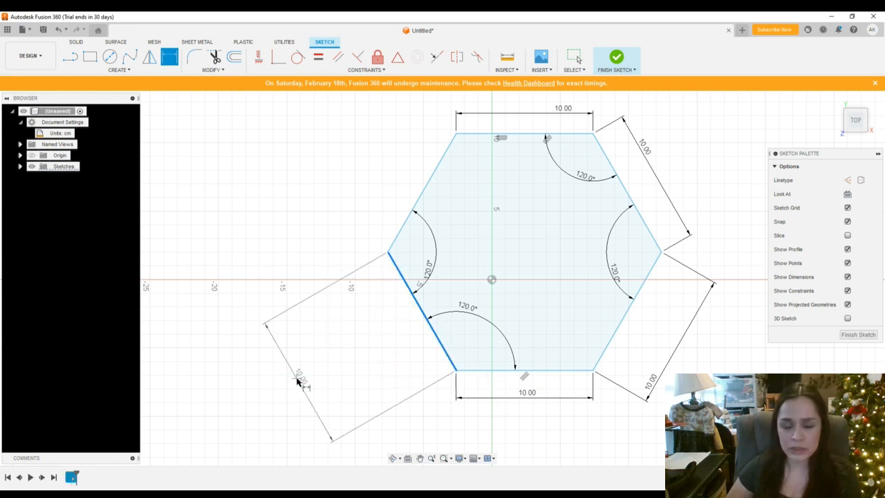
{"action": "left_click", "coordinate": [304, 368]}
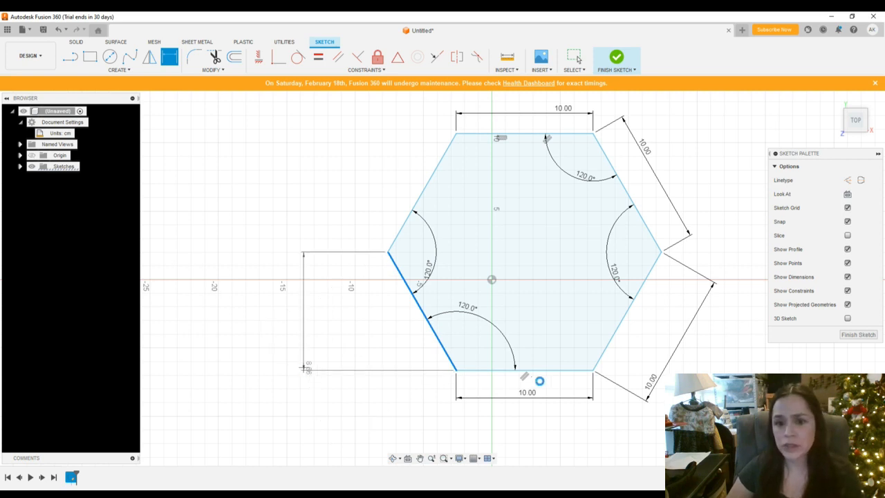
{"action": "key", "text": "Escape"}
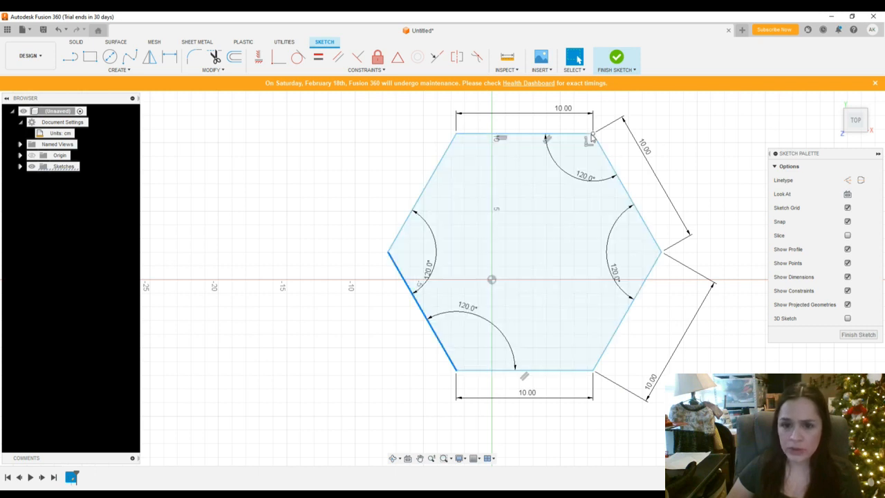
Step: Move the hexagon closer to the origin by its upper-right corner point
{"action": "mouse_move", "coordinate": [592, 134]}
{"action": "left_mouse_down"}
{"action": "mouse_move", "coordinate": [525, 160]}
{"action": "mouse_move", "coordinate": [508, 157]}
{"action": "mouse_move", "coordinate": [608, 156]}
{"action": "mouse_move", "coordinate": [488, 155]}
{"action": "mouse_move", "coordinate": [514, 150]}
{"action": "left_mouse_up"}
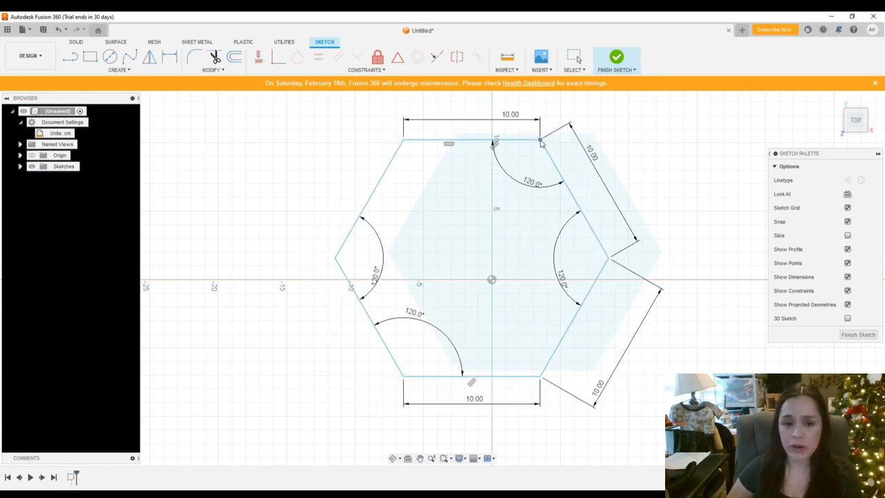
{"action": "left_click", "coordinate": [566, 264]}
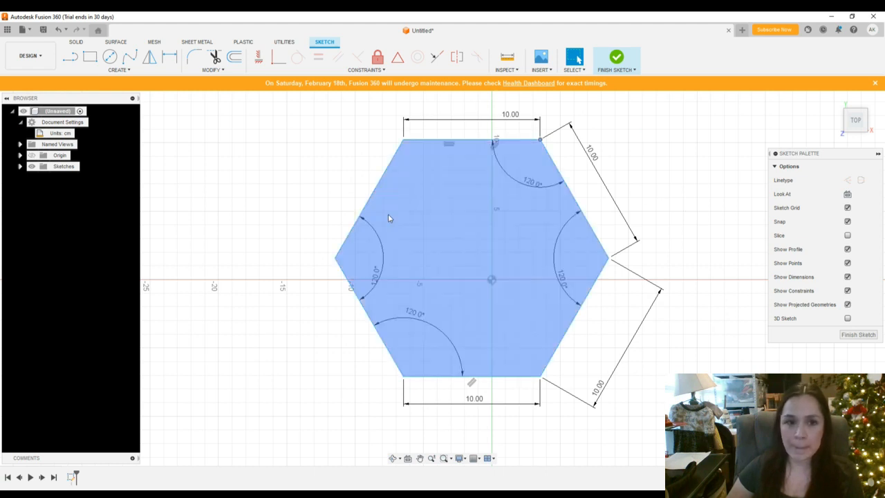
Step: Draw a vertical line from the midpoint of the hexagon's top side to the midpoint of its bottom side
{"action": "left_click", "coordinate": [72, 61]}
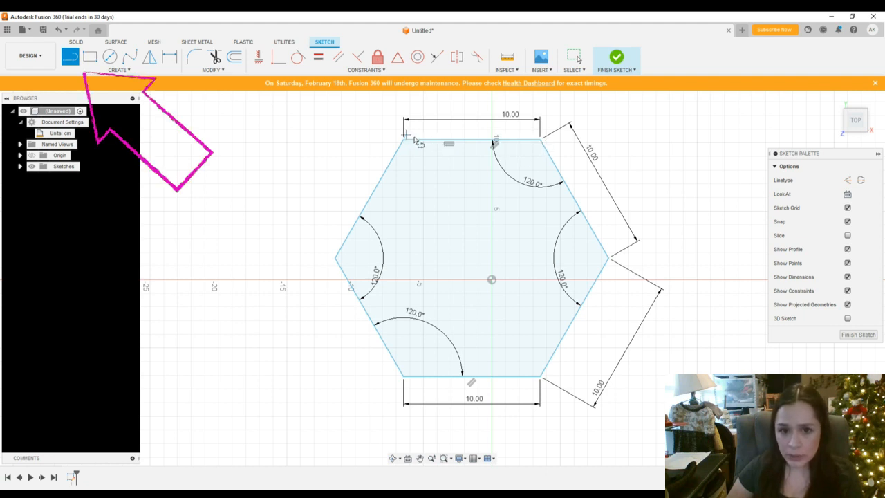
{"action": "left_click", "coordinate": [471, 141]}
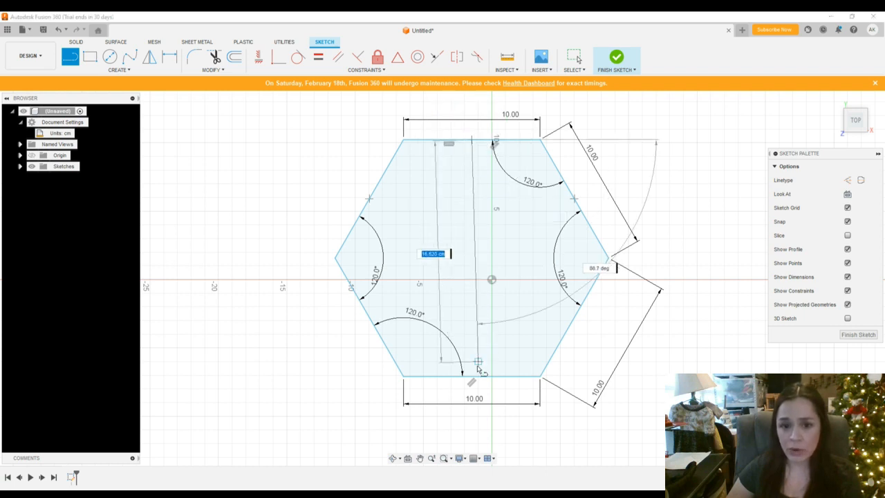
{"action": "left_click", "coordinate": [472, 376]}
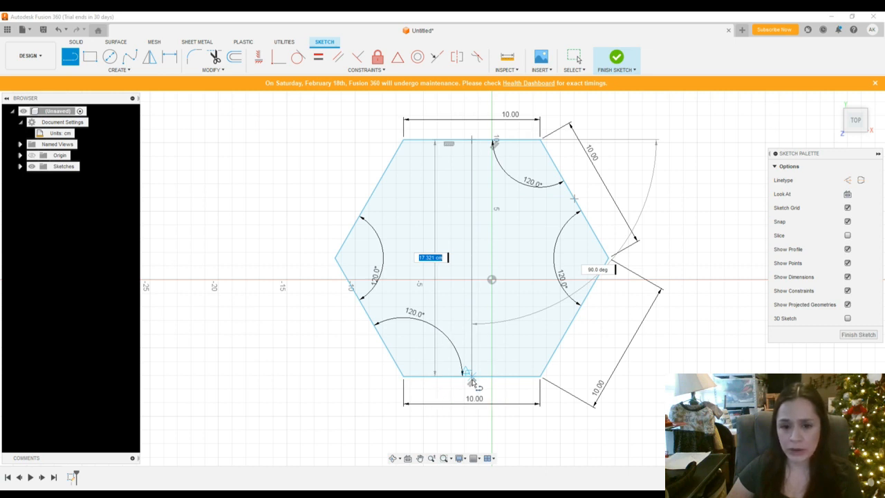
{"action": "left_click", "coordinate": [470, 376]}
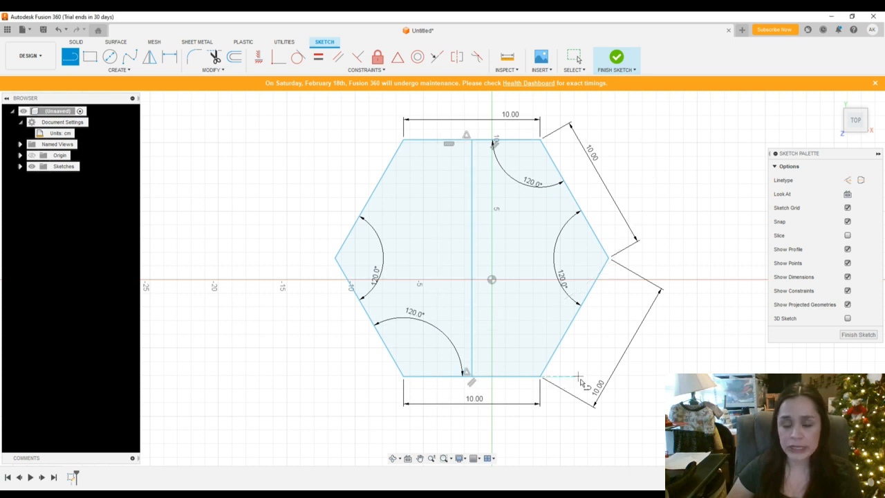
Step: Draw a horizontal line from the hexagon's left corner to its right corner and end the Line command
{"action": "left_click", "coordinate": [335, 258]}
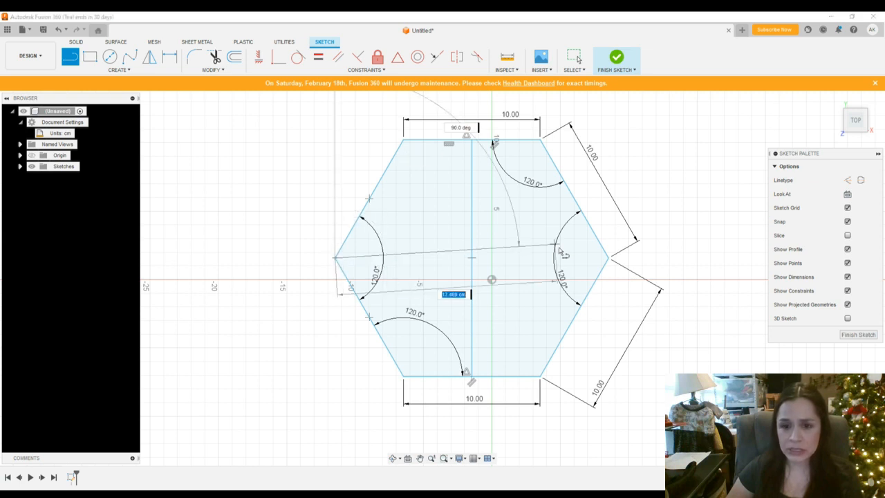
{"action": "left_click", "coordinate": [607, 258]}
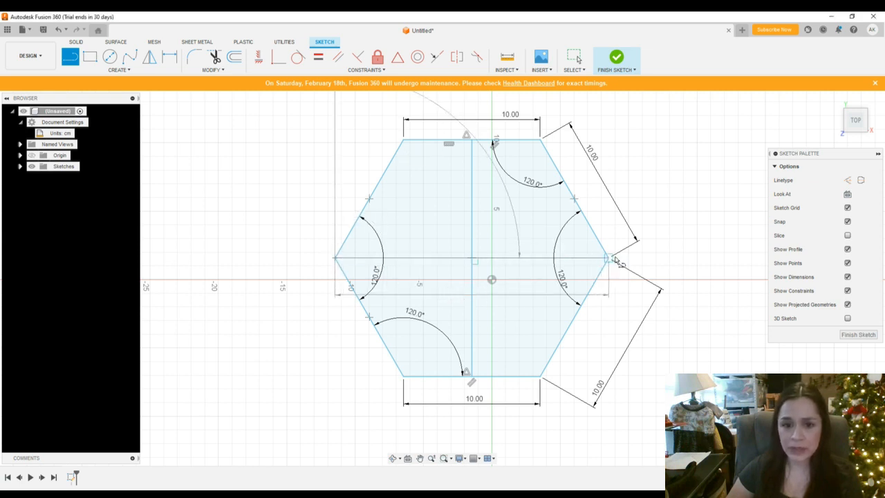
{"action": "key", "text": "Escape"}
{"action": "key", "text": "Escape"}
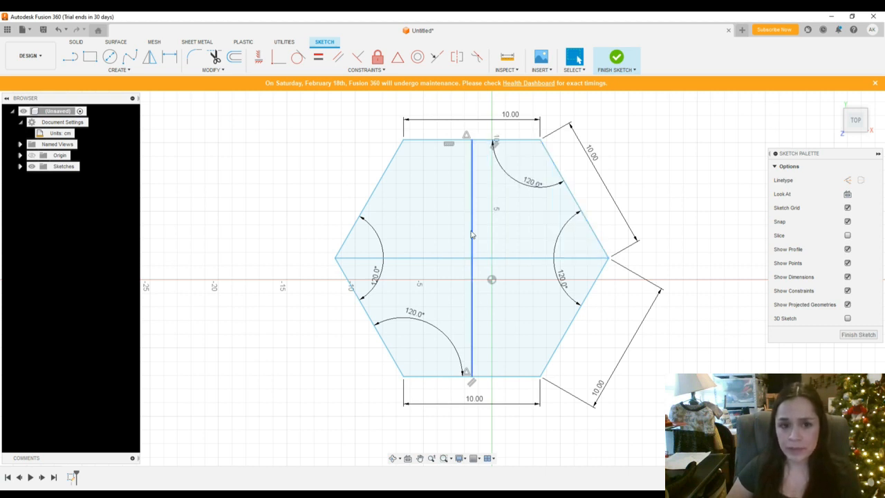
Step: Try to convert the hexagon's two crossing centre lines to construction lines
{"action": "left_click", "coordinate": [471, 235]}
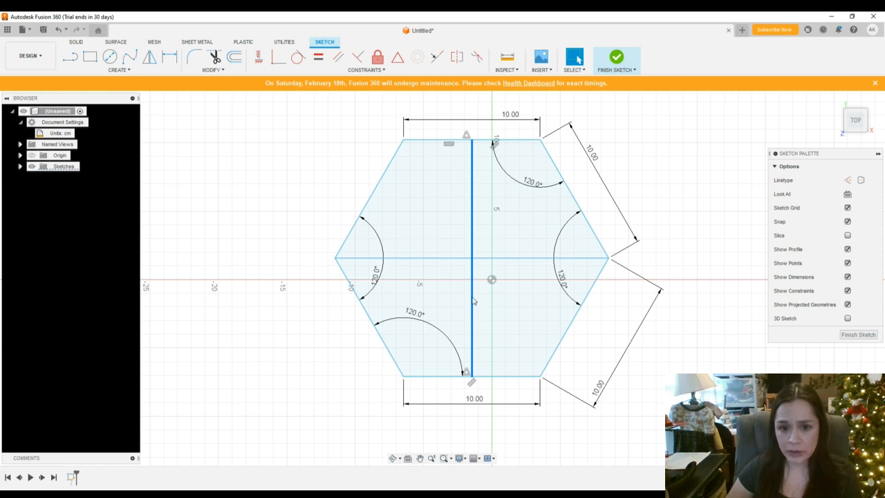
{"action": "key", "text": "x"}
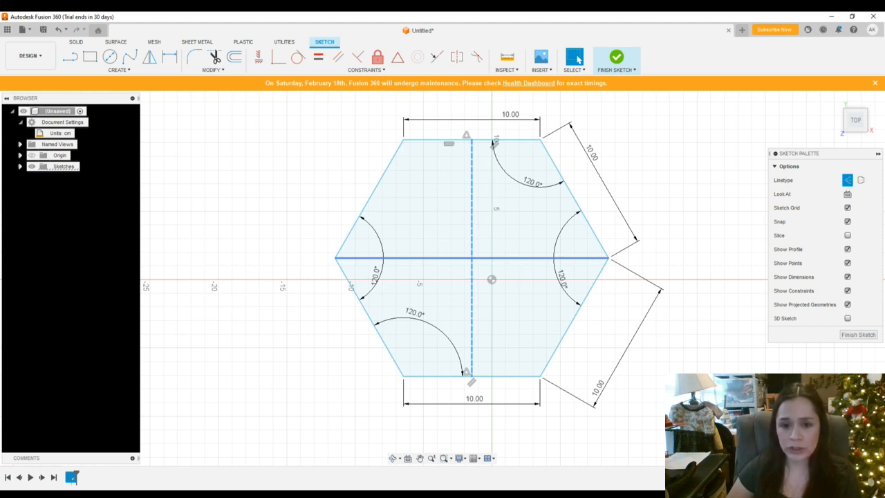
{"action": "key", "text": "x"}
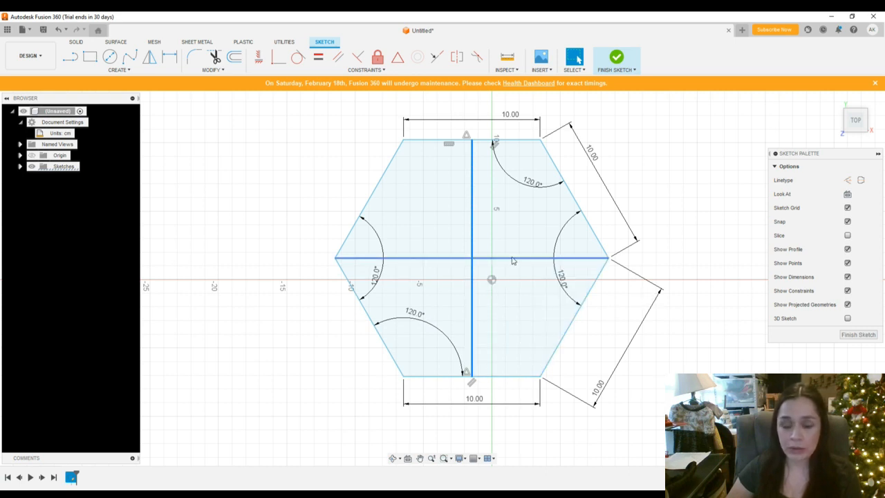
{"action": "key", "text": "Escape"}
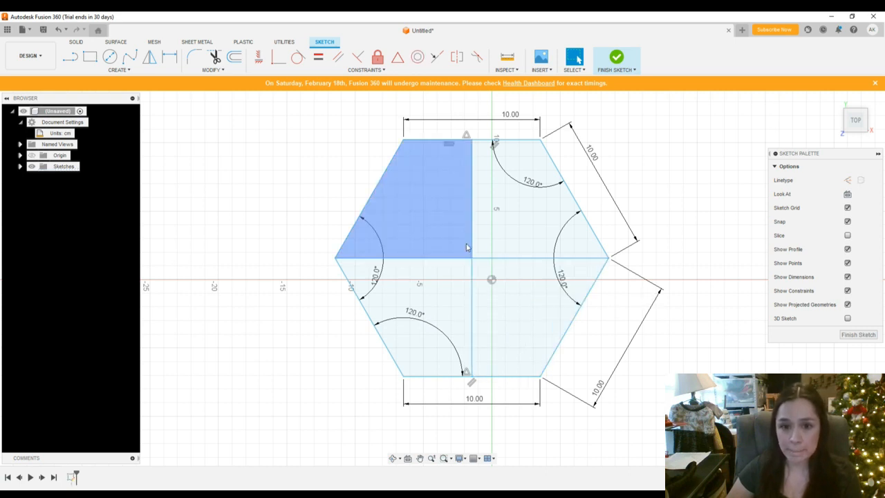
Step: Convert the vertical line through the hexagon's top and bottom midpoints to a construction line
{"action": "left_click", "coordinate": [472, 247]}
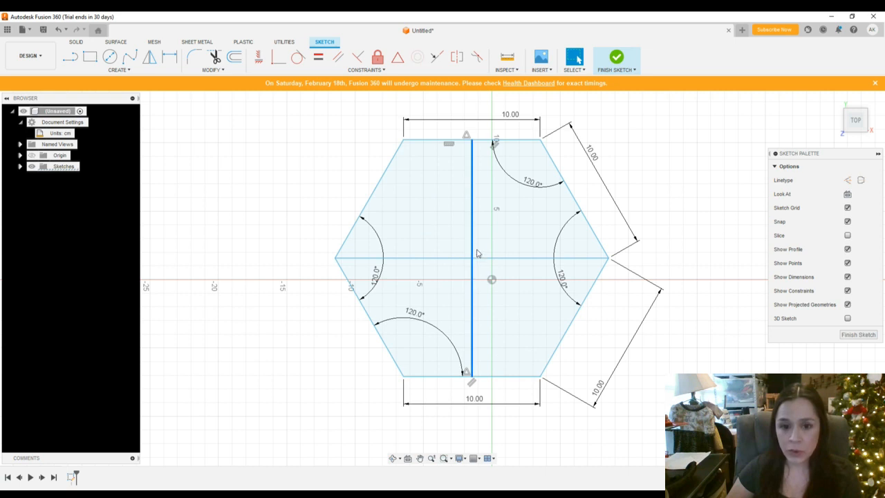
{"action": "key", "text": "x"}
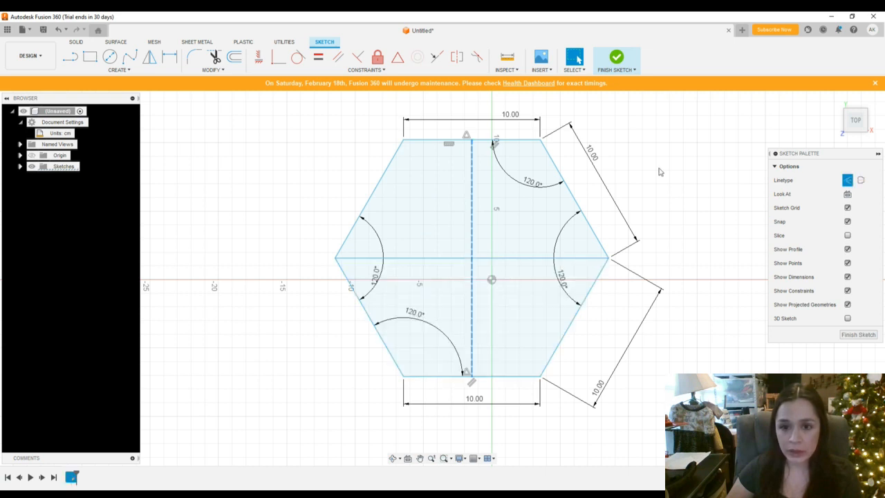
Step: Convert the horizontal line between the hexagon's left and right corners to a construction line
{"action": "left_click", "coordinate": [659, 170]}
{"action": "left_click", "coordinate": [517, 258]}
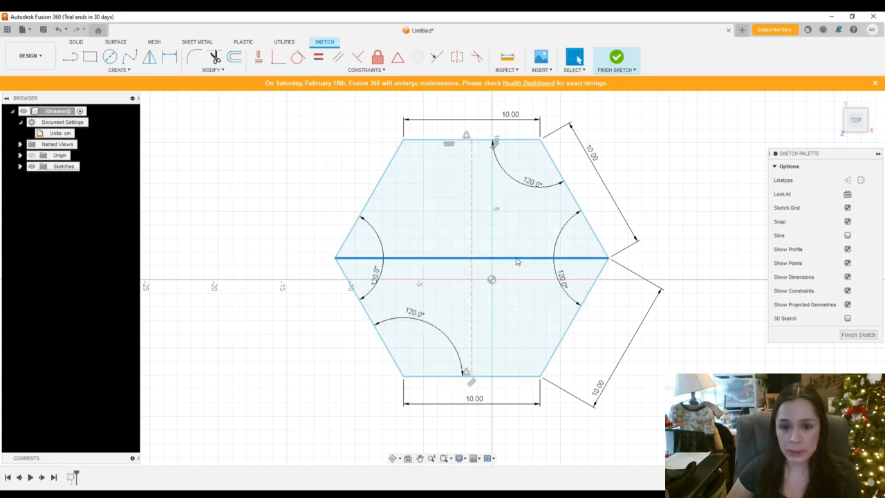
{"action": "key", "text": "x"}
{"action": "left_click", "coordinate": [650, 199]}
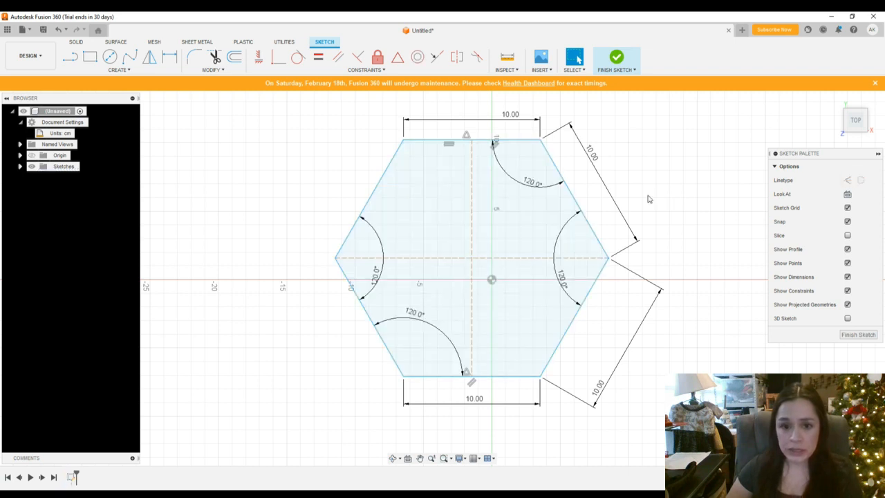
Step: Place a sketch point where the hexagon's two construction lines cross and end the Point command
{"action": "left_click", "coordinate": [470, 262]}
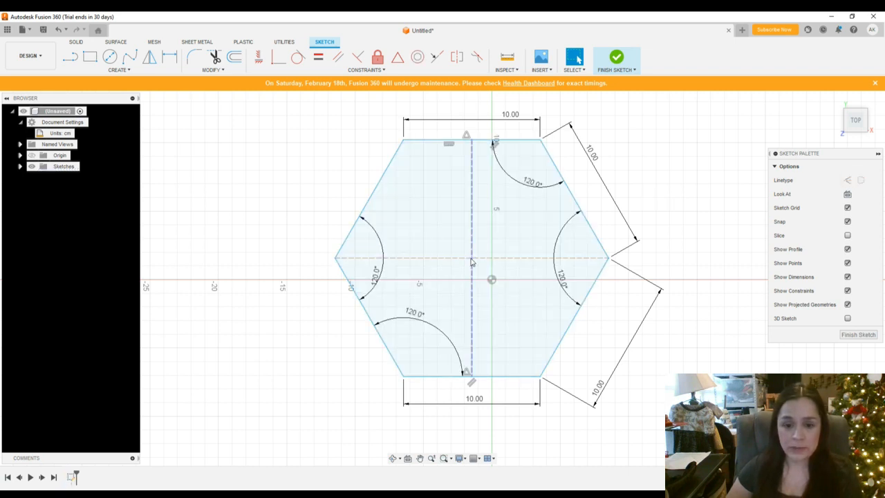
{"action": "left_click", "coordinate": [343, 219]}
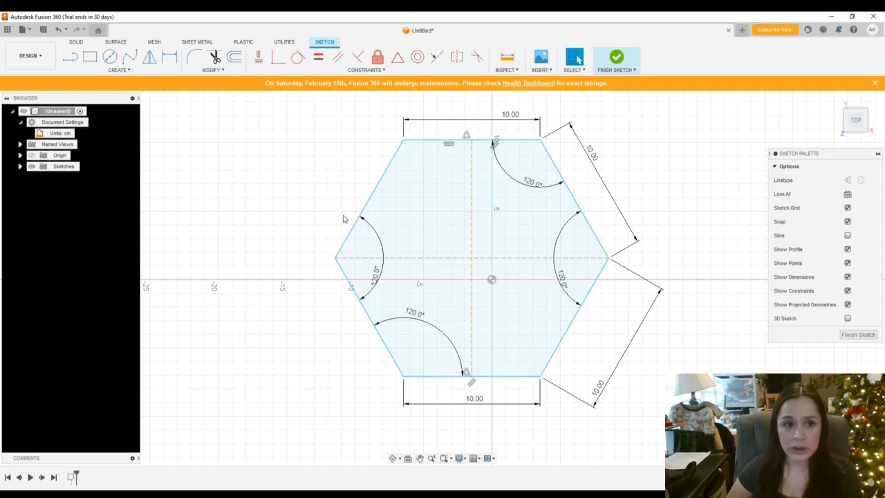
{"action": "left_click", "coordinate": [114, 70]}
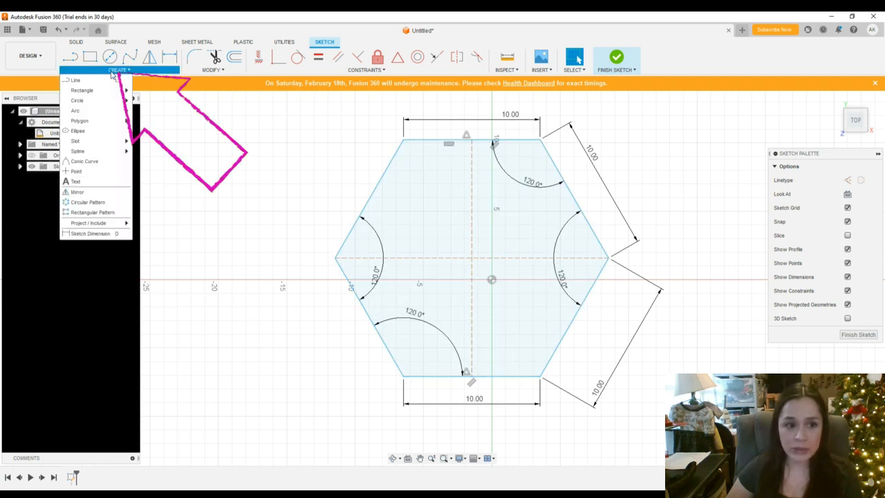
{"action": "left_click", "coordinate": [76, 172]}
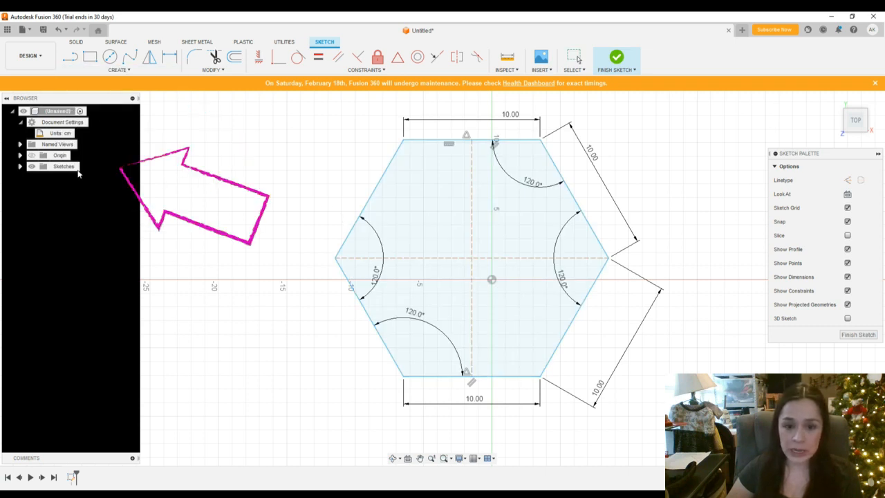
{"action": "left_click", "coordinate": [470, 258]}
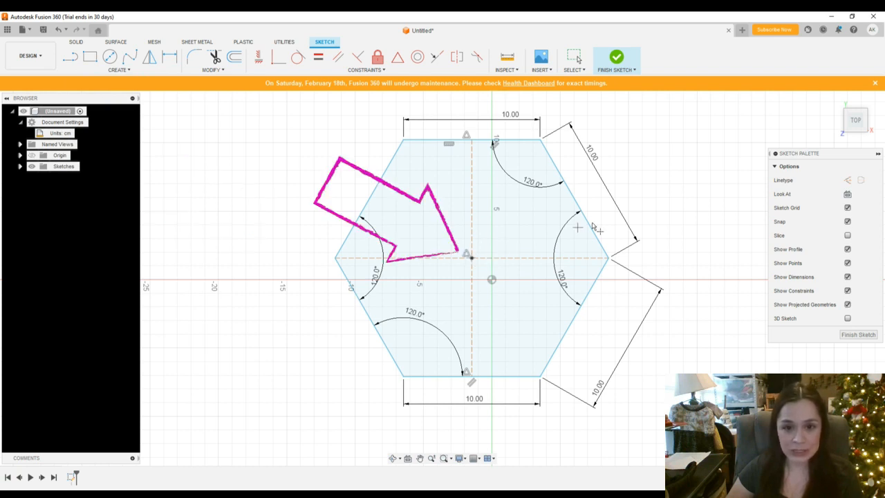
{"action": "key", "text": "Escape"}
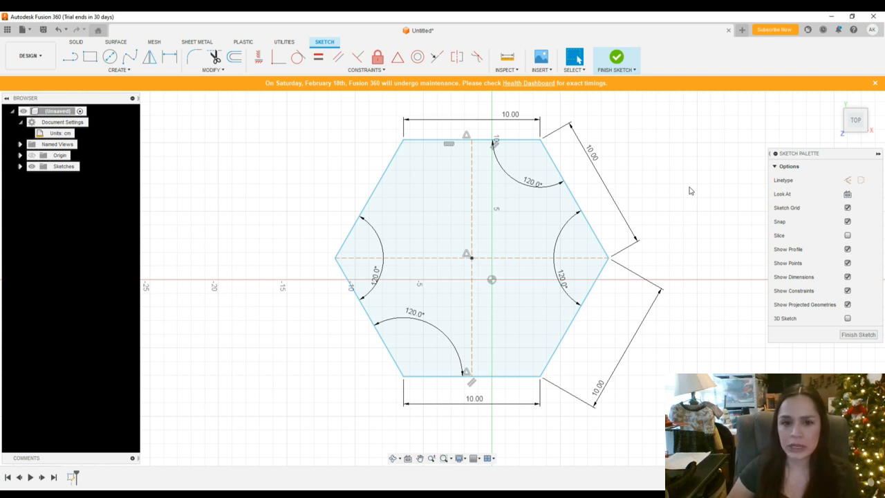
Step: Centre the hexagon on the origin by applying a Coincident constraint between its centre point and the sketch origin
{"action": "left_click", "coordinate": [515, 304]}
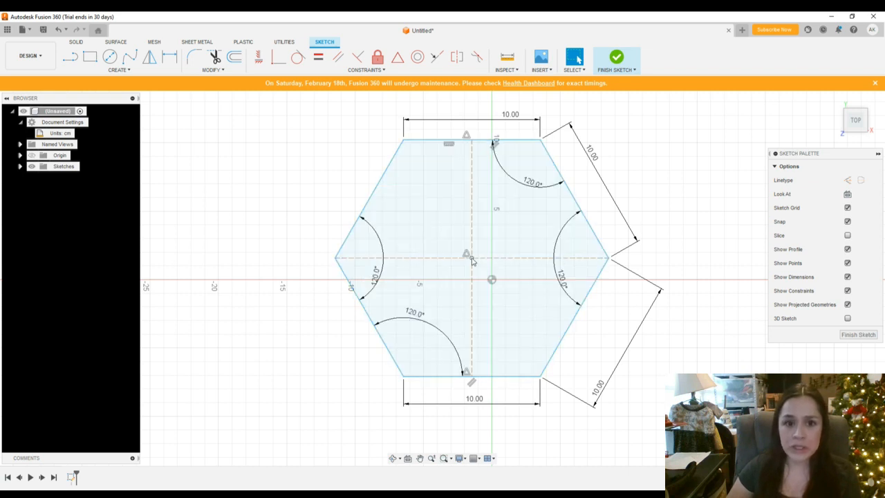
{"action": "left_click", "coordinate": [364, 70]}
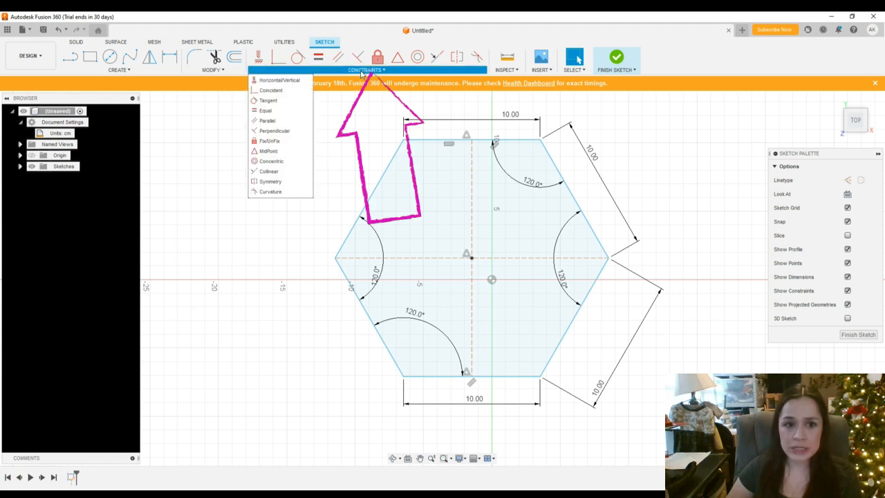
{"action": "left_click", "coordinate": [270, 91]}
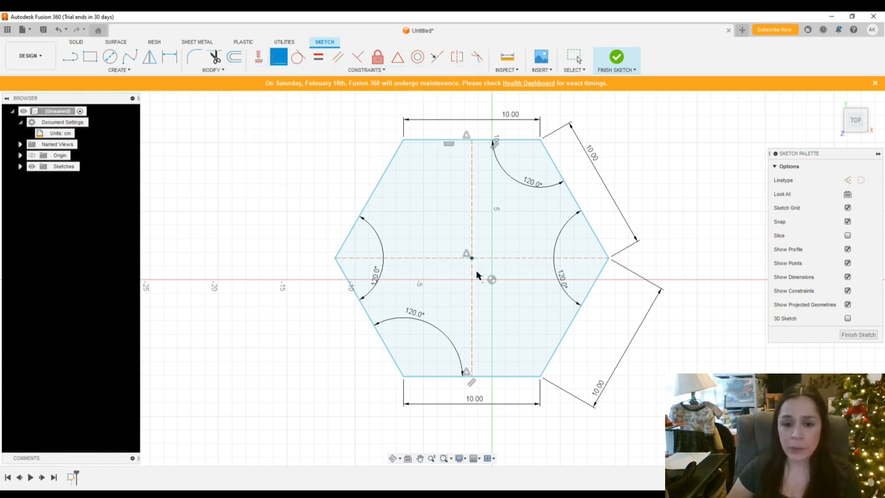
{"action": "left_click", "coordinate": [471, 257]}
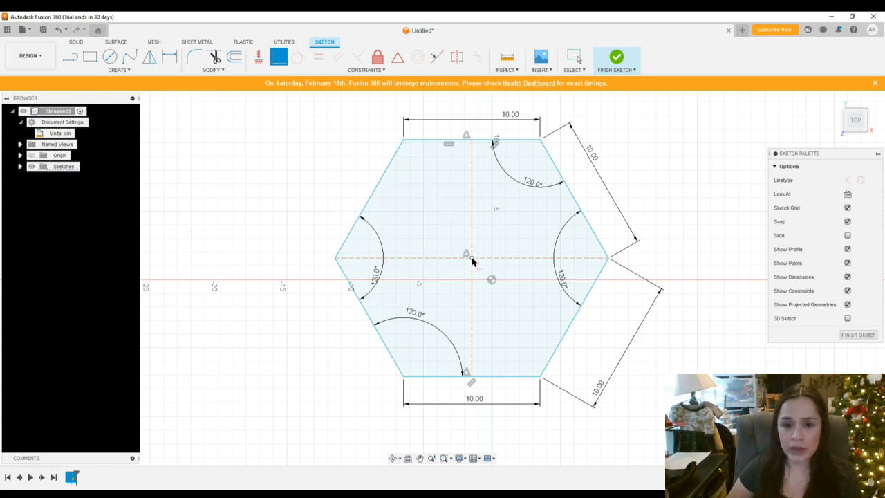
{"action": "left_click", "coordinate": [491, 279]}
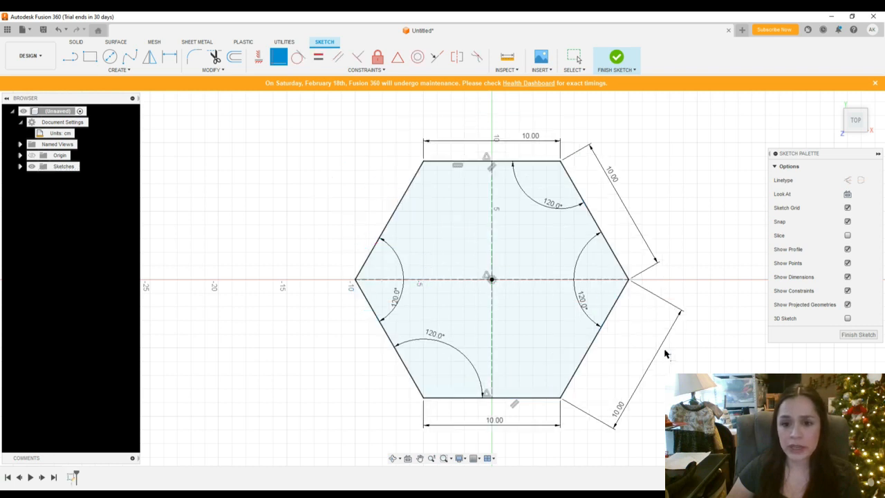
{"action": "scroll", "coordinate": [700, 365], "scroll_direction": "up", "scroll_amount": 3}
{"action": "scroll", "coordinate": [698, 363], "scroll_direction": "down", "scroll_amount": 2}
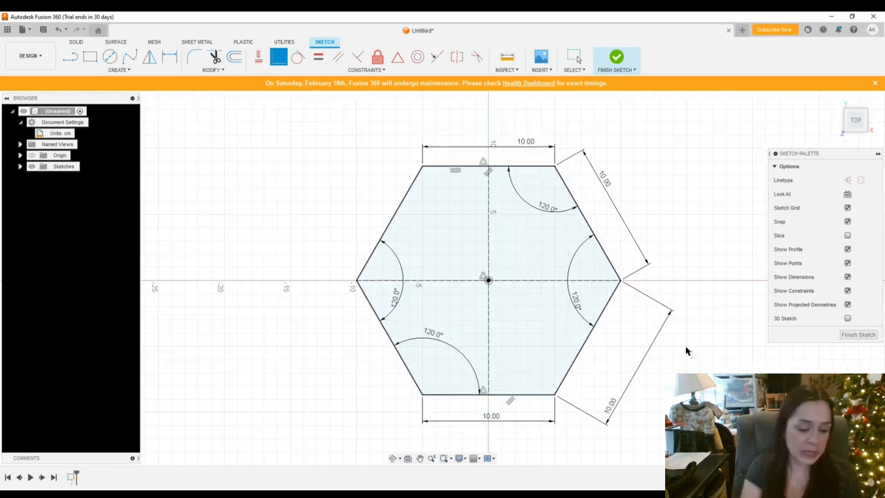
{"action": "key", "text": "Escape"}
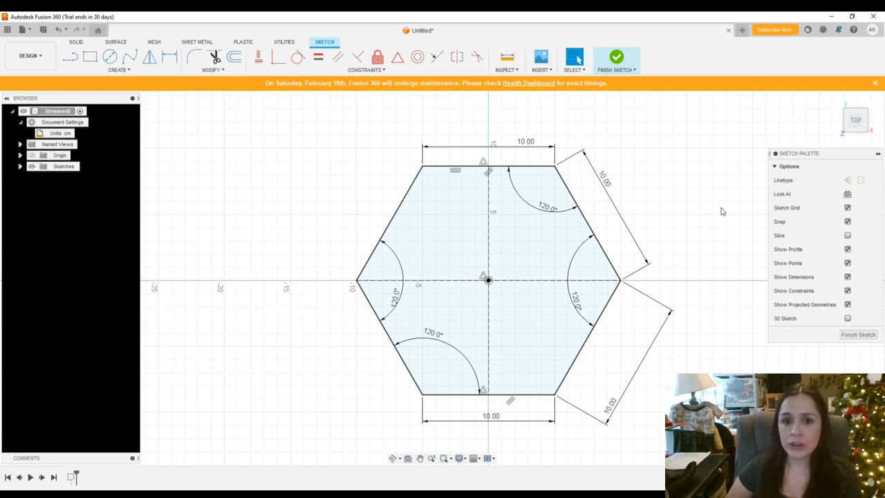
Step: Finish the hexagon sketch and switch to the home view
{"action": "left_click", "coordinate": [410, 231]}
{"action": "left_click", "coordinate": [608, 313]}
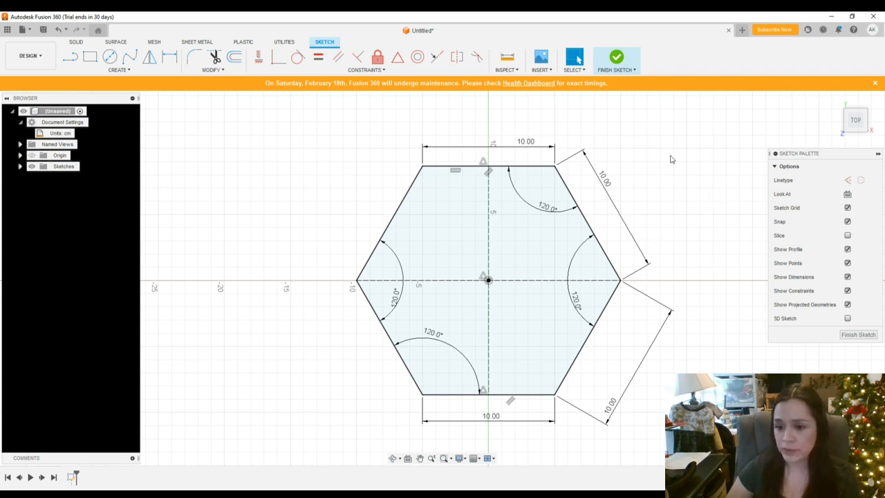
{"action": "left_click", "coordinate": [857, 334]}
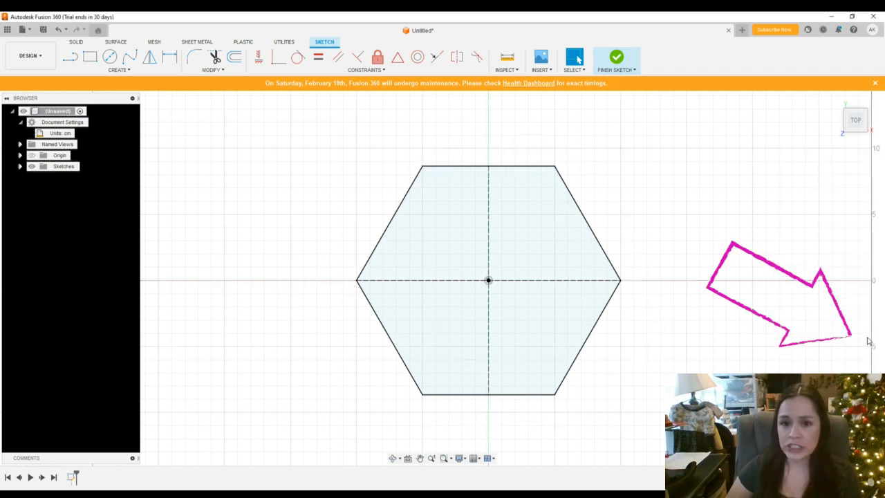
{"action": "mouse_move", "coordinate": [835, 101]}
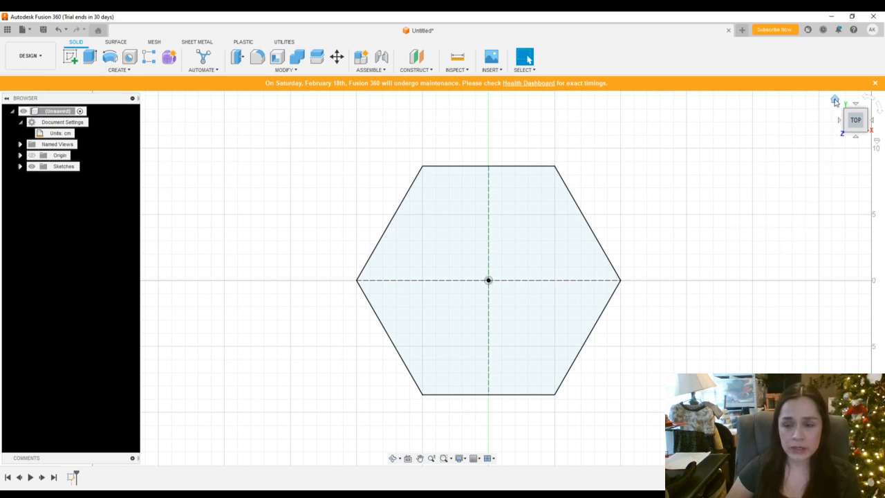
{"action": "left_click", "coordinate": [834, 101]}
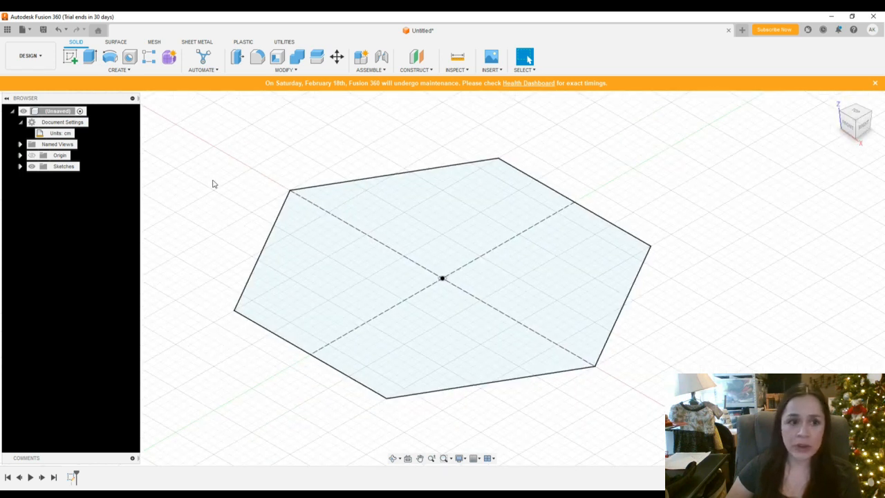
Step: Extrude the hexagon profile 0.4 cm as a new body
{"action": "left_click", "coordinate": [89, 58]}
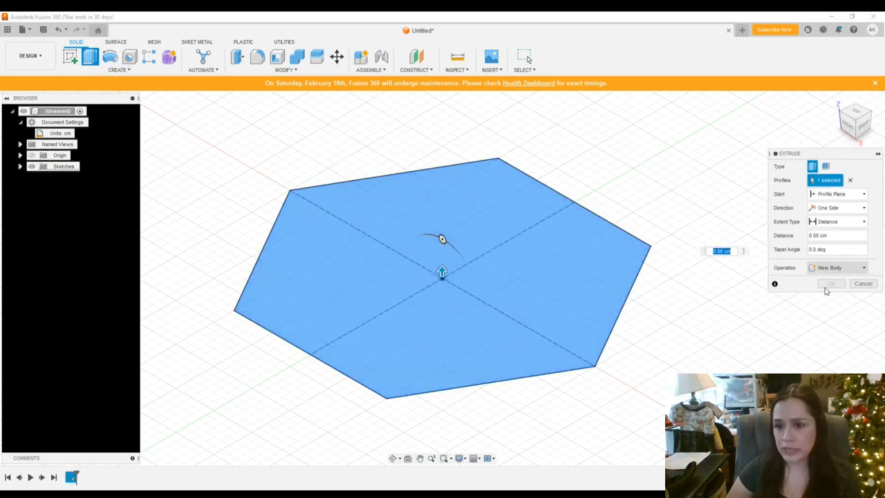
{"action": "left_click", "coordinate": [838, 238]}
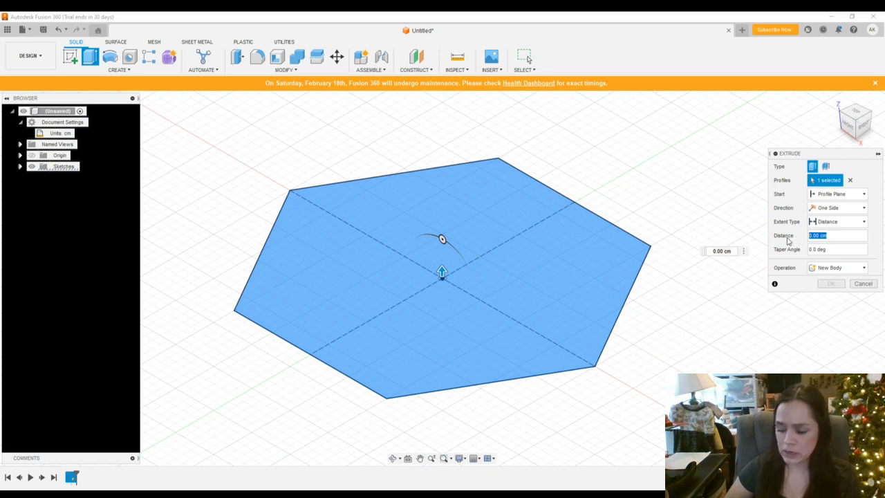
{"action": "key", "text": "BackSpace"}
{"action": "type", "text": ".5"}
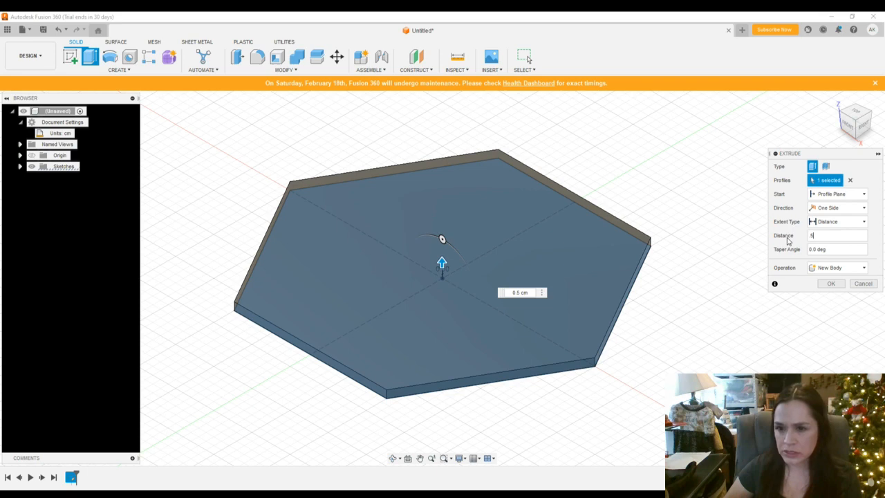
{"action": "key", "text": "BackSpace"}
{"action": "key", "text": "BackSpace"}
{"action": "type", "text": "4"}
{"action": "left_click", "coordinate": [831, 284]}
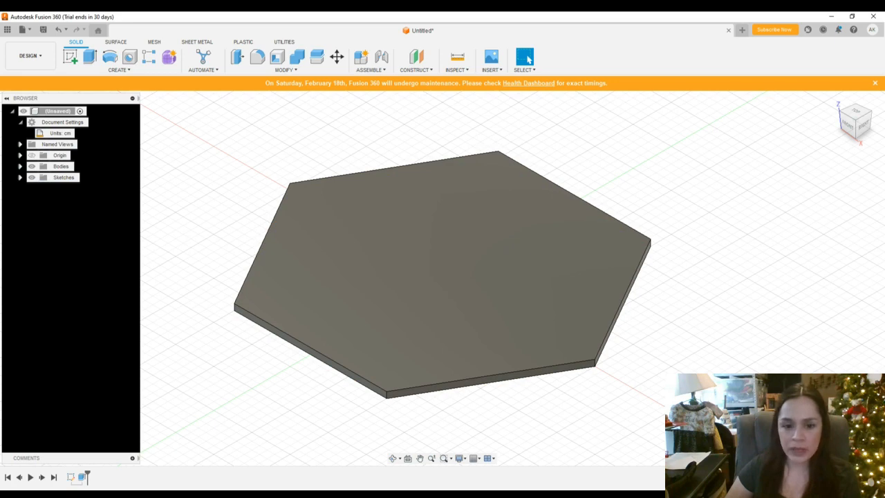
Step: Start a new sketch on the top face of the hexagonal plate
{"action": "left_click", "coordinate": [393, 459]}
{"action": "left_click_drag", "start_coordinate": [425, 389], "coordinate": [404, 421]}
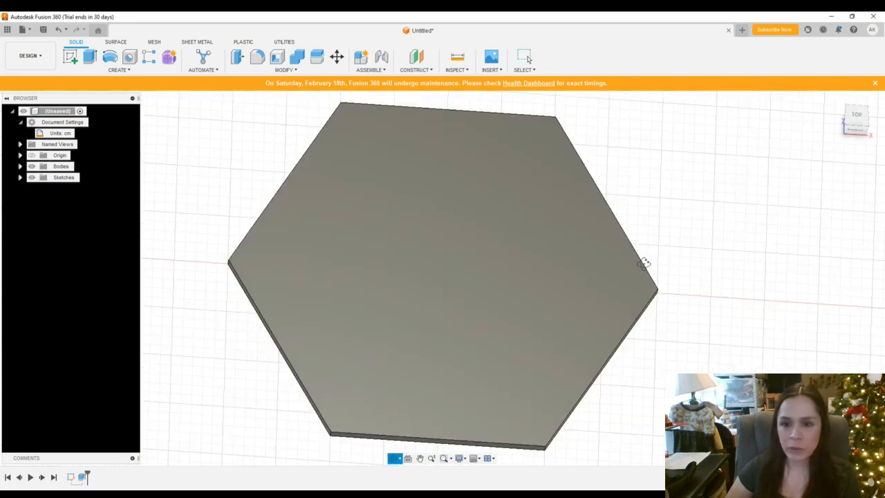
{"action": "key", "text": "Escape"}
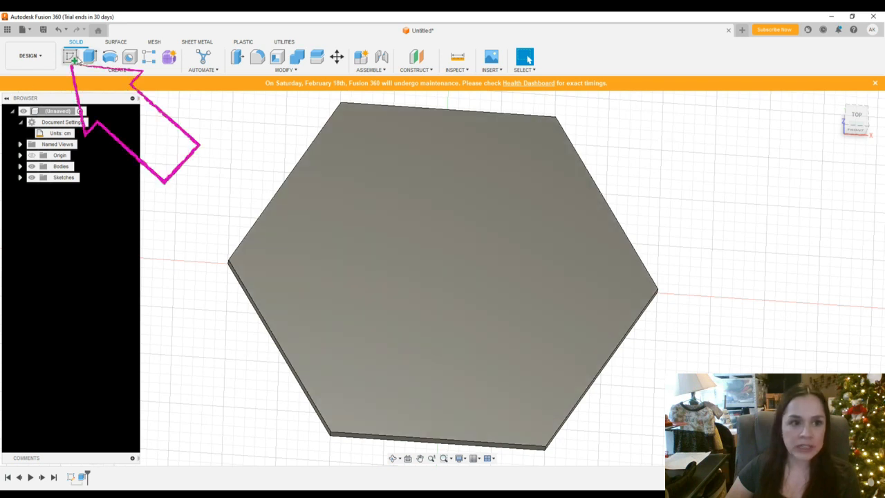
{"action": "left_click", "coordinate": [73, 58]}
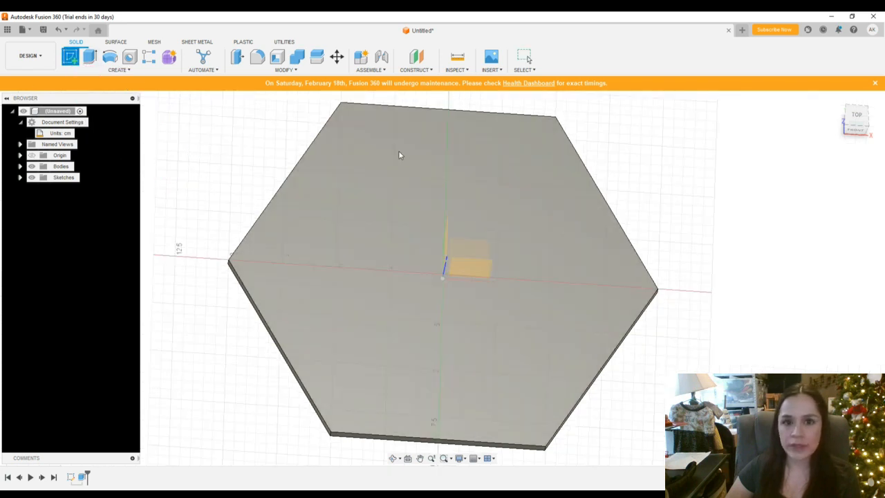
{"action": "left_click", "coordinate": [398, 152]}
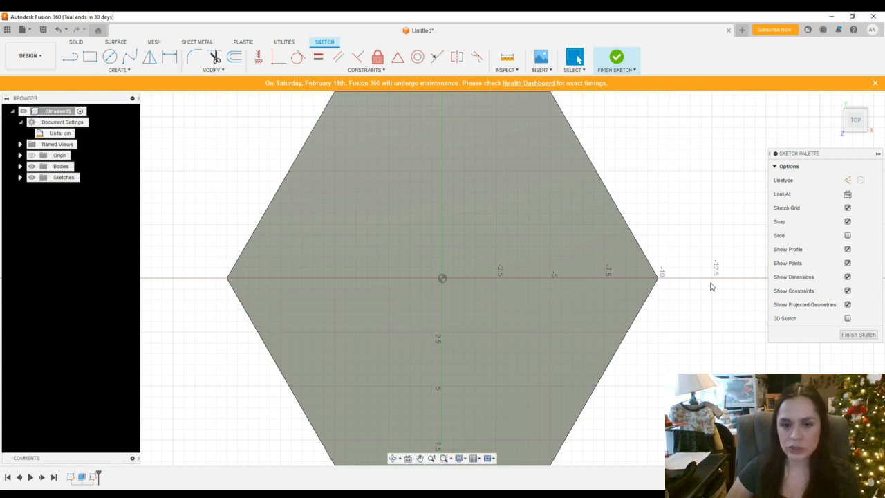
{"action": "scroll", "coordinate": [711, 287], "scroll_direction": "down", "scroll_amount": 2}
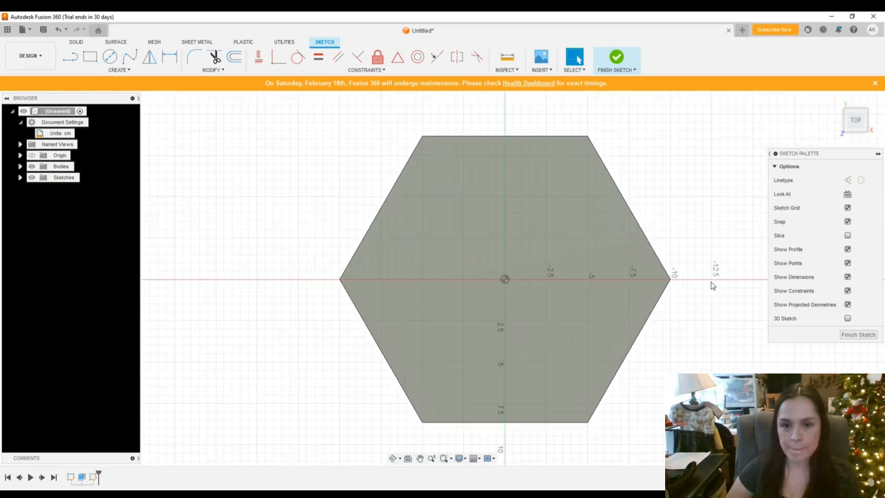
{"action": "left_click", "coordinate": [387, 270]}
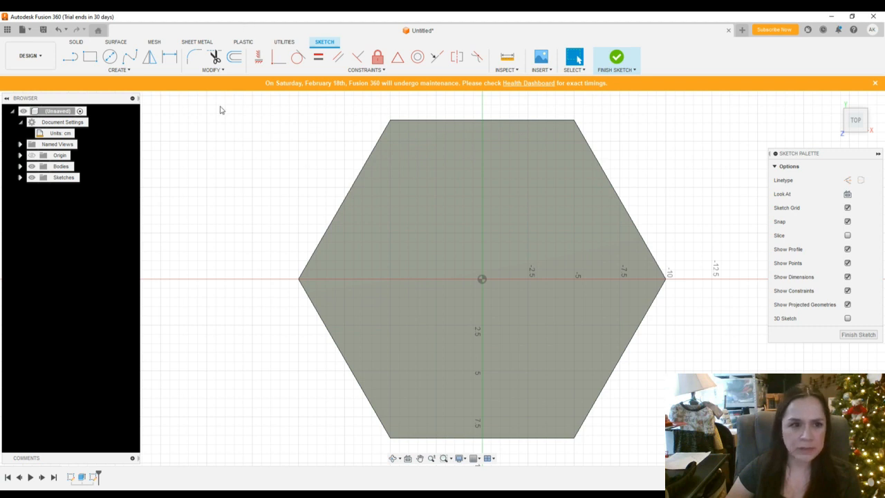
Step: Draw a closed six-sided line profile in the empty area beside the plate's upper-left edge, with sides of roughly 0.8 to 0.9 cm
{"action": "left_click", "coordinate": [71, 58]}
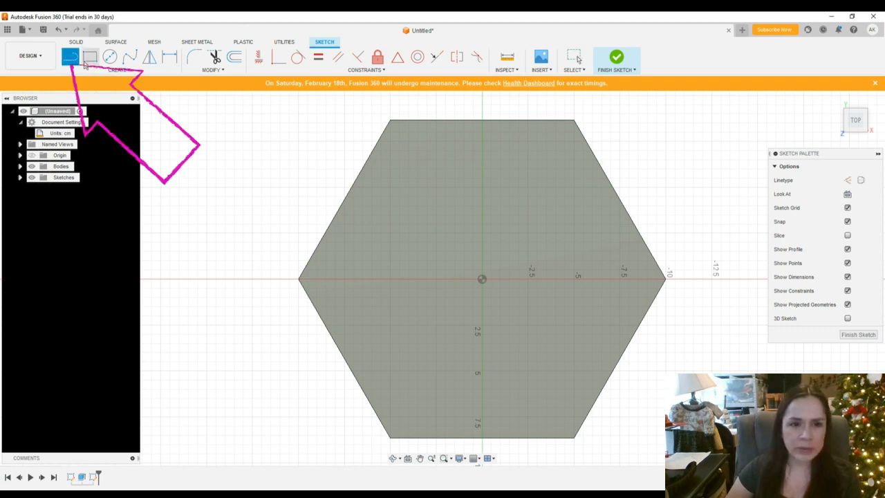
{"action": "scroll", "coordinate": [331, 138], "scroll_direction": "up", "scroll_amount": 5}
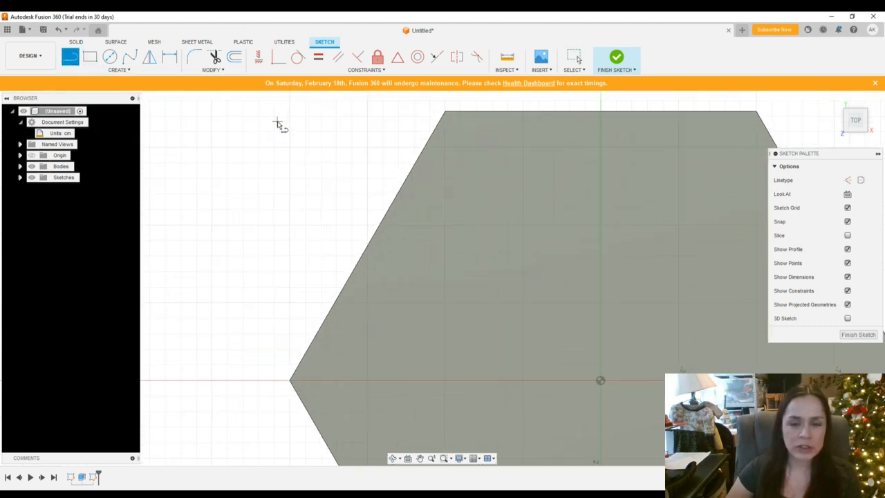
{"action": "scroll", "coordinate": [277, 123], "scroll_direction": "up", "scroll_amount": 1}
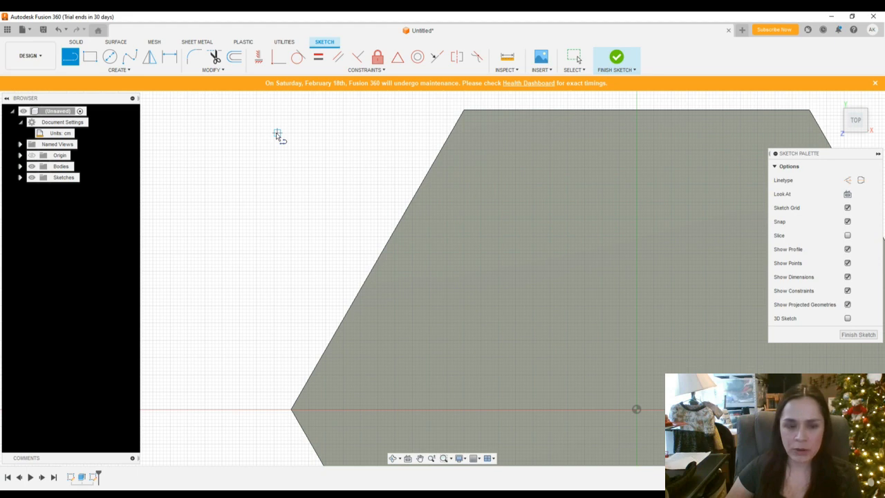
{"action": "left_click", "coordinate": [277, 132]}
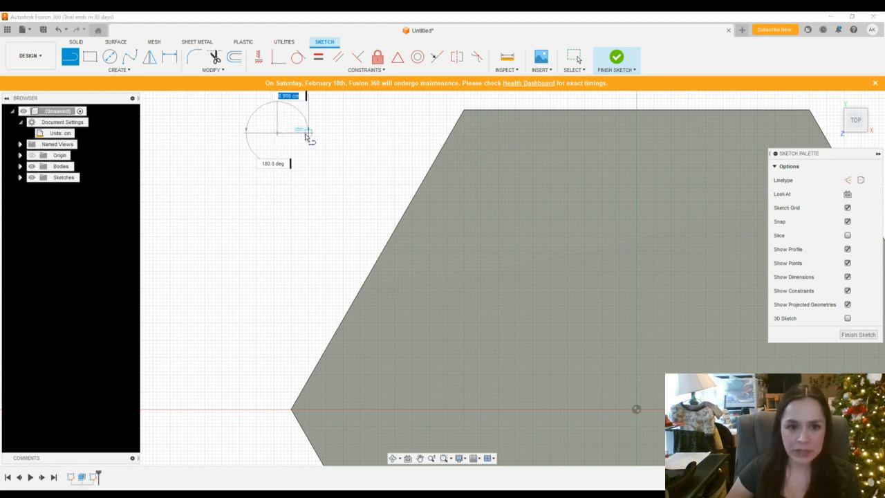
{"action": "left_click", "coordinate": [307, 133]}
{"action": "scroll", "coordinate": [315, 155], "scroll_direction": "up", "scroll_amount": 6}
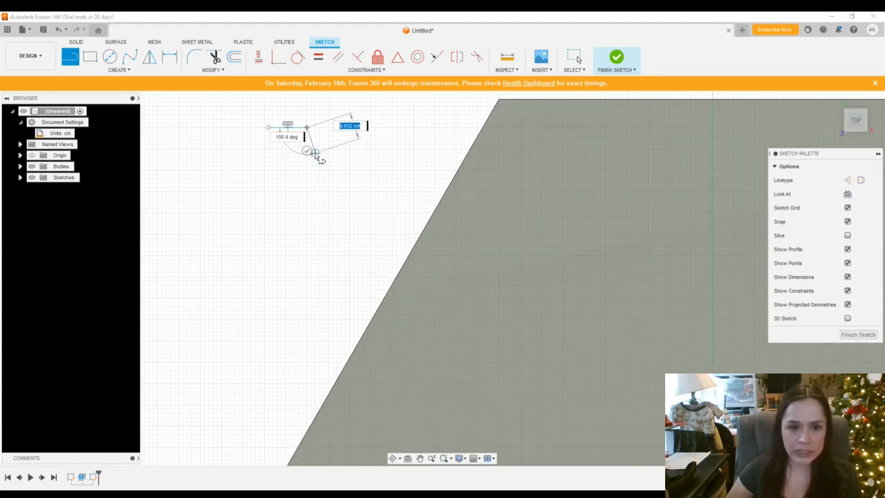
{"action": "left_click", "coordinate": [322, 160]}
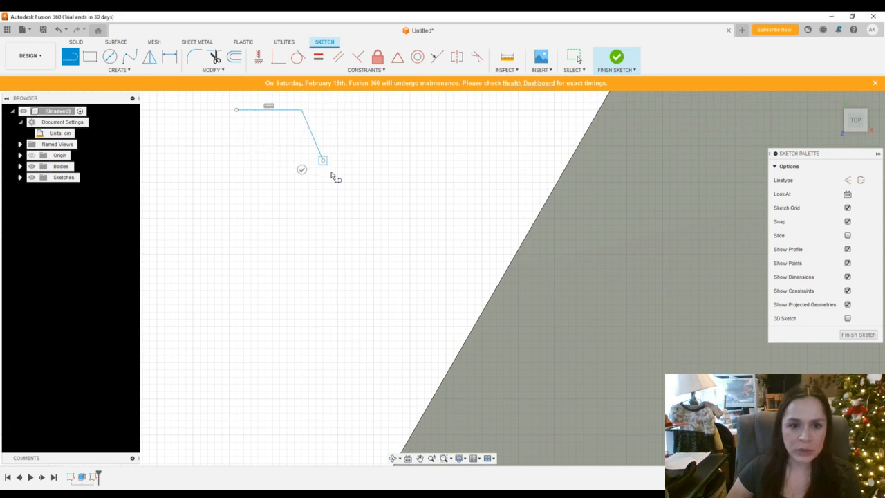
{"action": "left_click", "coordinate": [294, 210]}
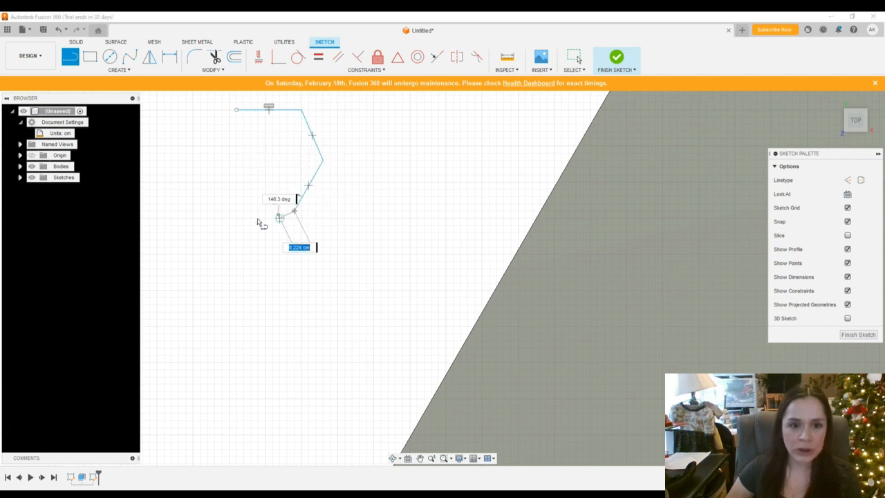
{"action": "left_click", "coordinate": [236, 210]}
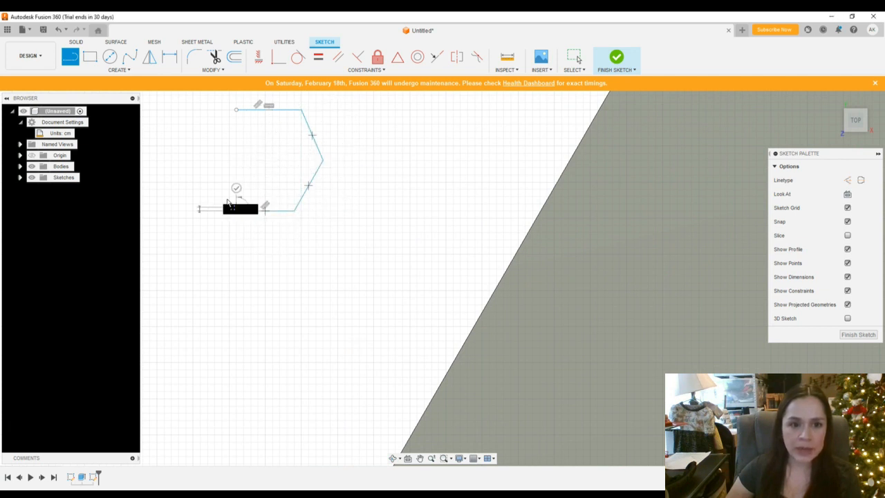
{"action": "left_click", "coordinate": [208, 161]}
{"action": "left_click", "coordinate": [235, 109]}
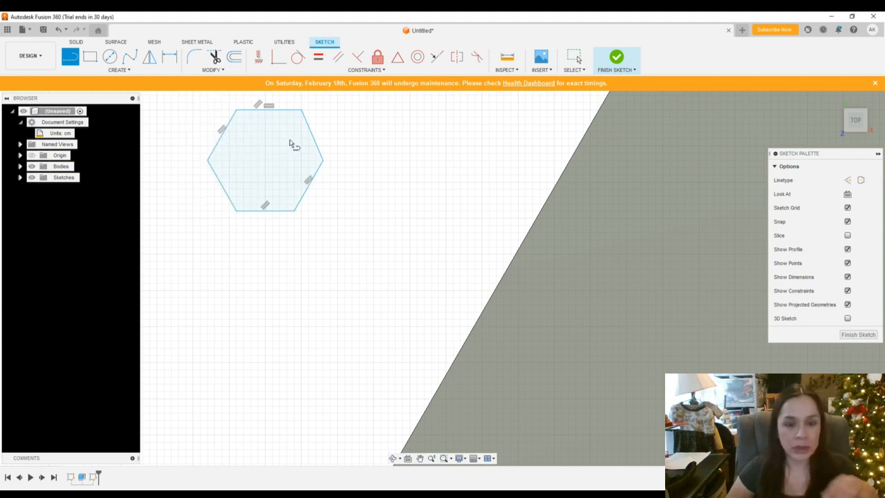
{"action": "key", "text": "Escape"}
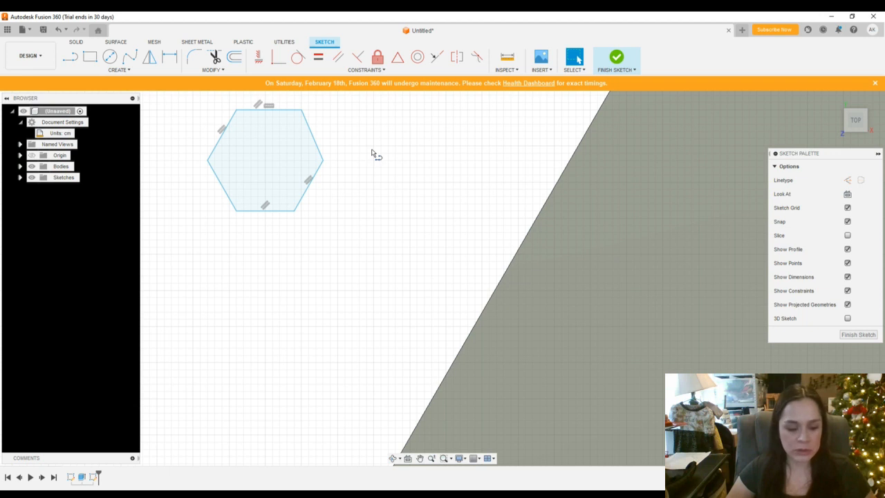
Step: Dimension the angle at the small profile's right corner to 120 degrees
{"action": "key", "text": "d"}
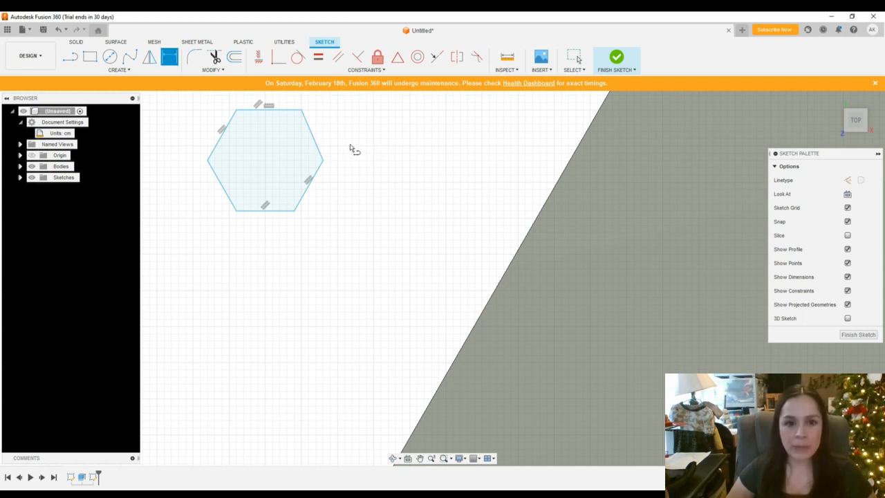
{"action": "key", "text": "Escape"}
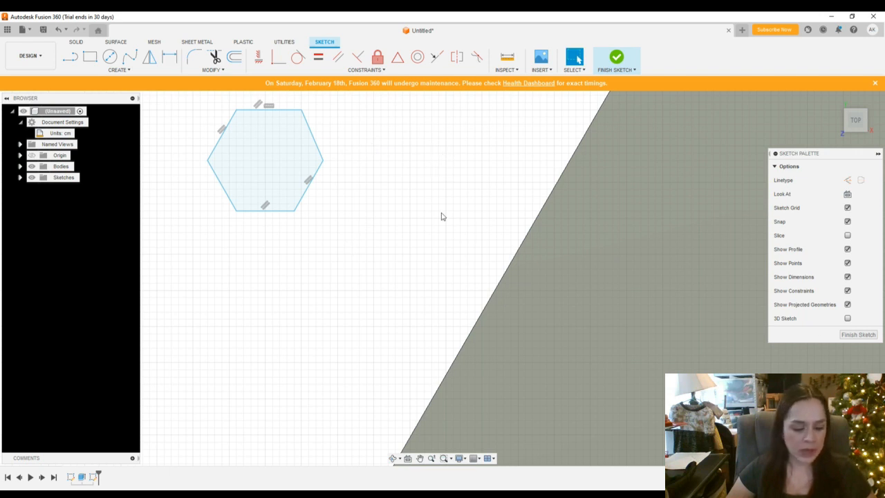
{"action": "key", "text": "d"}
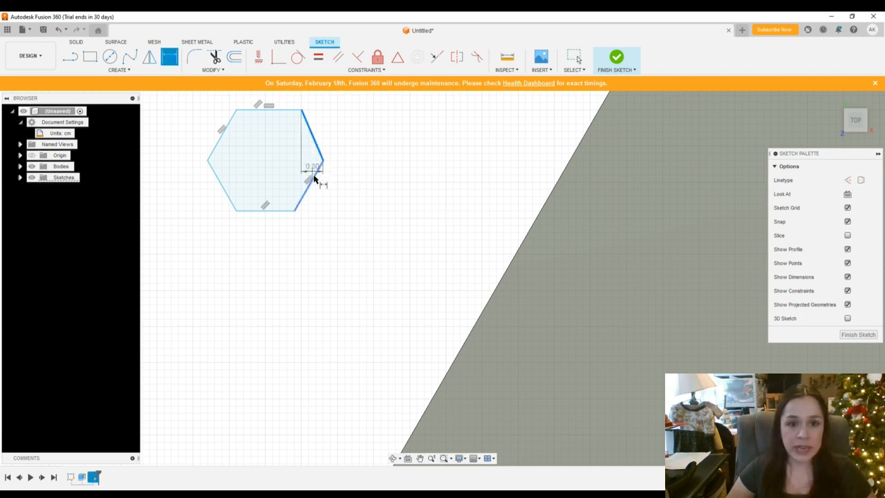
{"action": "left_click", "coordinate": [298, 163]}
{"action": "type", "text": "120"}
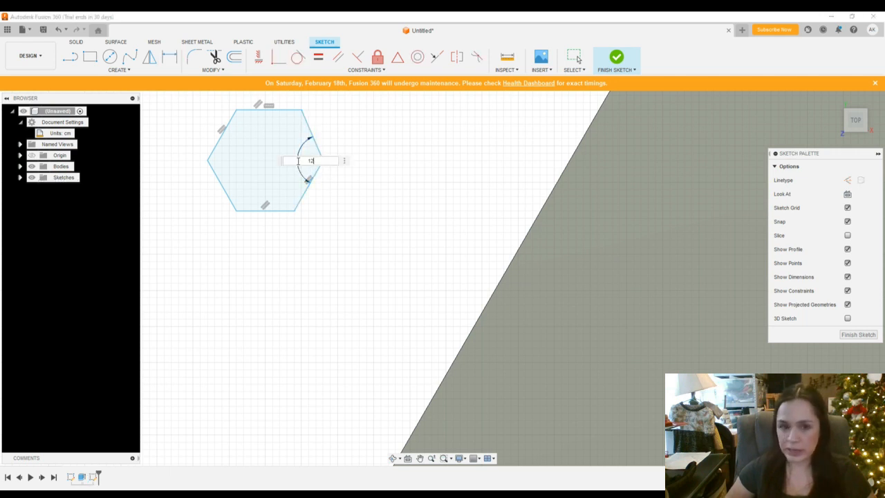
{"action": "key", "text": "Return"}
Step: Dimension the angle between the small profile's upper-left and top edges to 120 degrees
{"action": "key", "text": "d"}
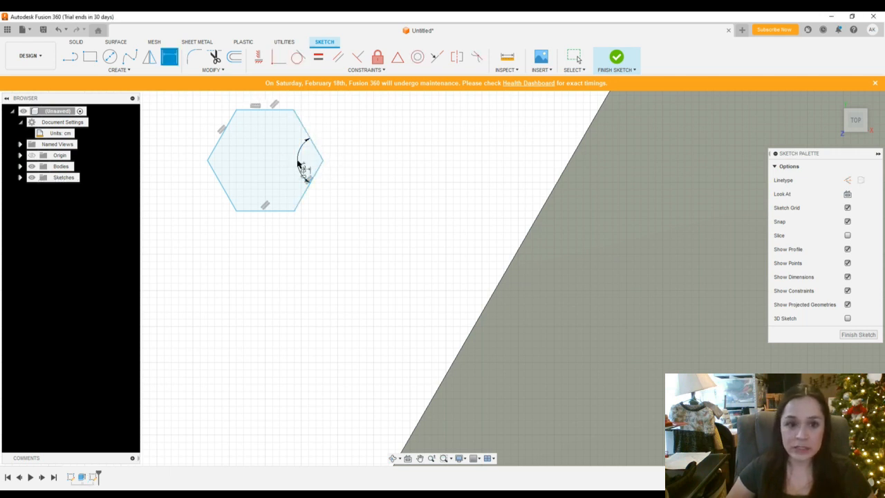
{"action": "left_click", "coordinate": [224, 126]}
{"action": "left_click", "coordinate": [247, 111]}
{"action": "left_click", "coordinate": [248, 137]}
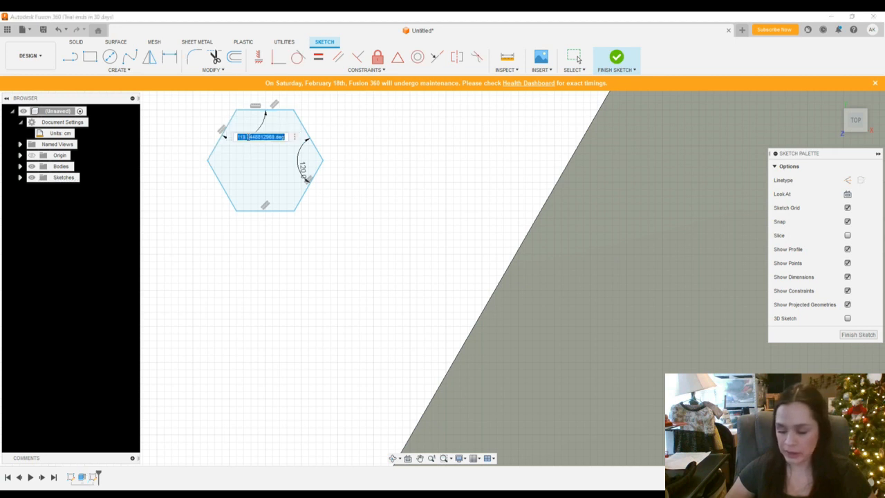
{"action": "key", "text": "Return"}
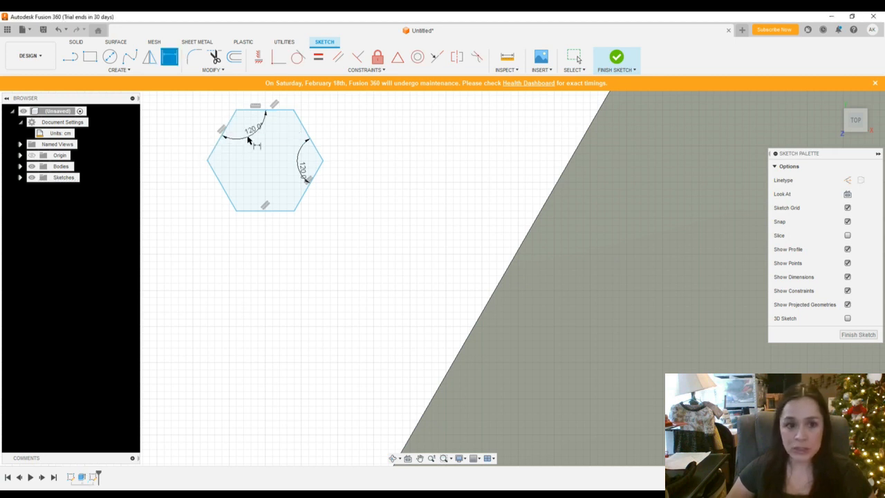
Step: Dimension the angle between the small profile's lower-left and bottom edges to 120 degrees
{"action": "left_click", "coordinate": [230, 198]}
{"action": "left_click", "coordinate": [255, 210]}
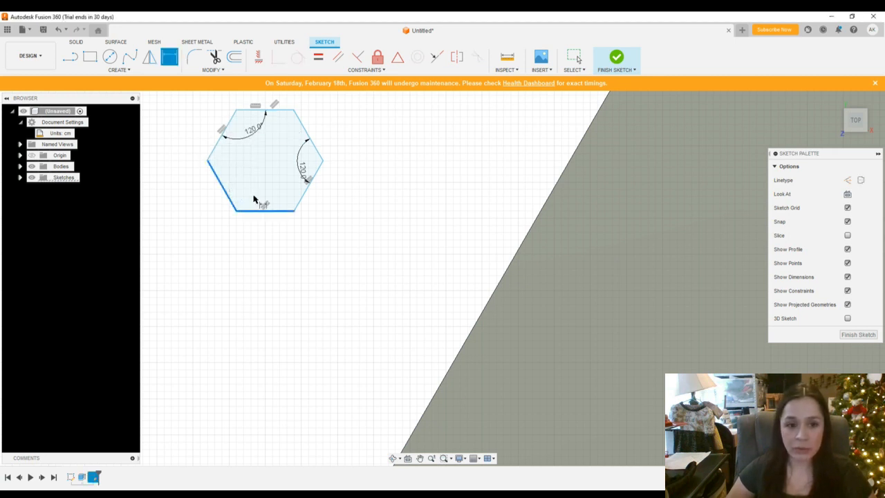
{"action": "left_click", "coordinate": [249, 193]}
{"action": "type", "text": "1"}
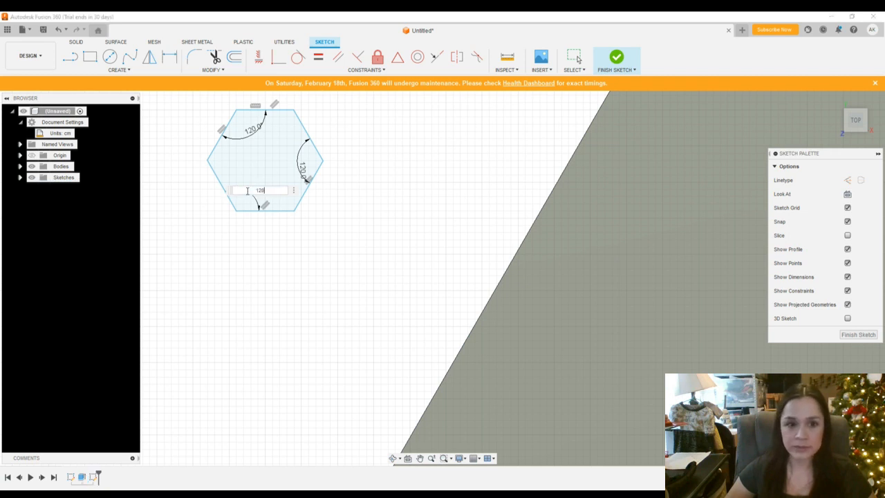
{"action": "type", "text": "20"}
{"action": "key", "text": "Return"}
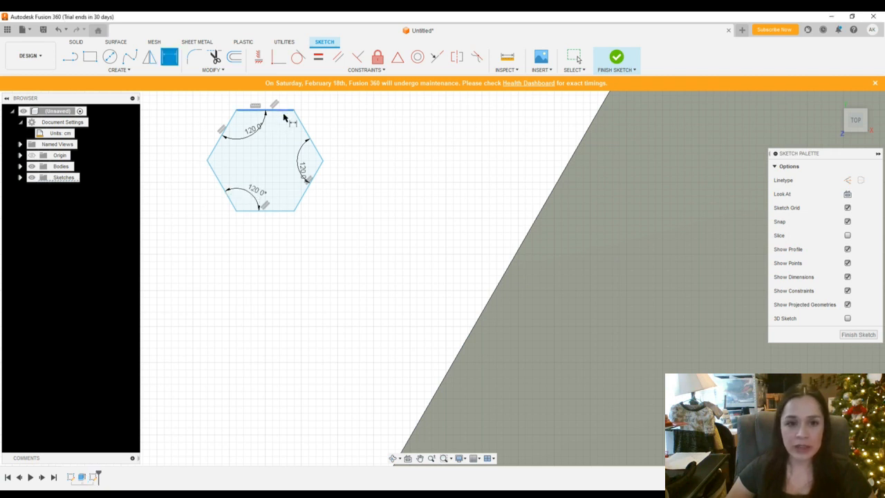
Step: Try to dimension the angle between the small profile's top and upper-right edges
{"action": "left_click", "coordinate": [284, 112]}
{"action": "left_click", "coordinate": [302, 125]}
{"action": "left_click", "coordinate": [288, 133]}
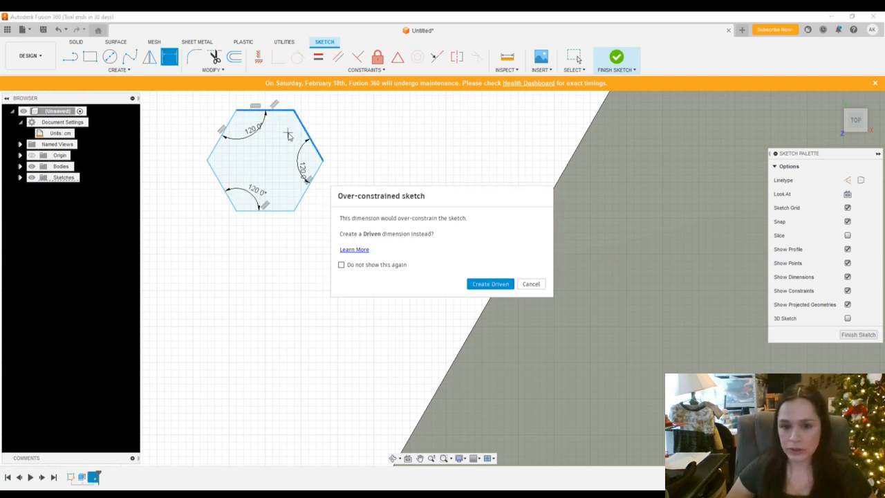
{"action": "left_click", "coordinate": [532, 284]}
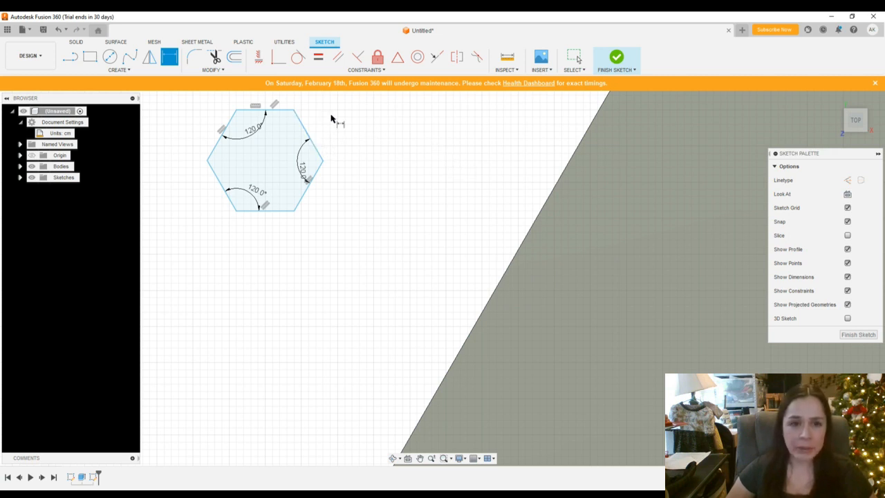
Step: Dimension the small profile's upper-right and lower-right edges to 0.5 cm each
{"action": "left_click", "coordinate": [312, 136]}
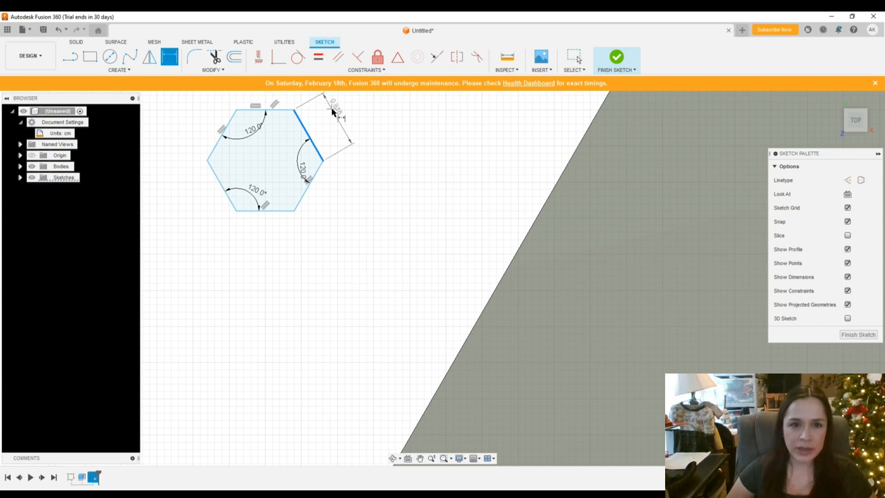
{"action": "left_click", "coordinate": [332, 110]}
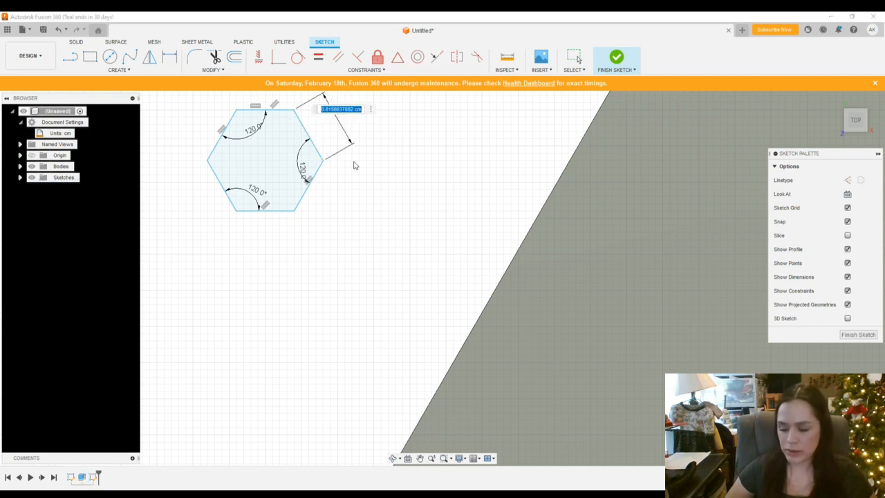
{"action": "type", "text": "5"}
{"action": "key", "text": "Return"}
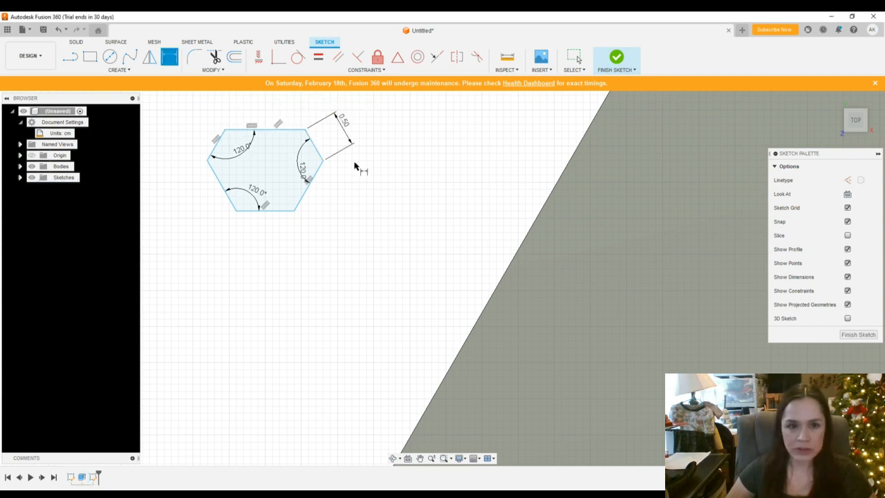
{"action": "left_click", "coordinate": [310, 186]}
{"action": "left_click", "coordinate": [327, 214]}
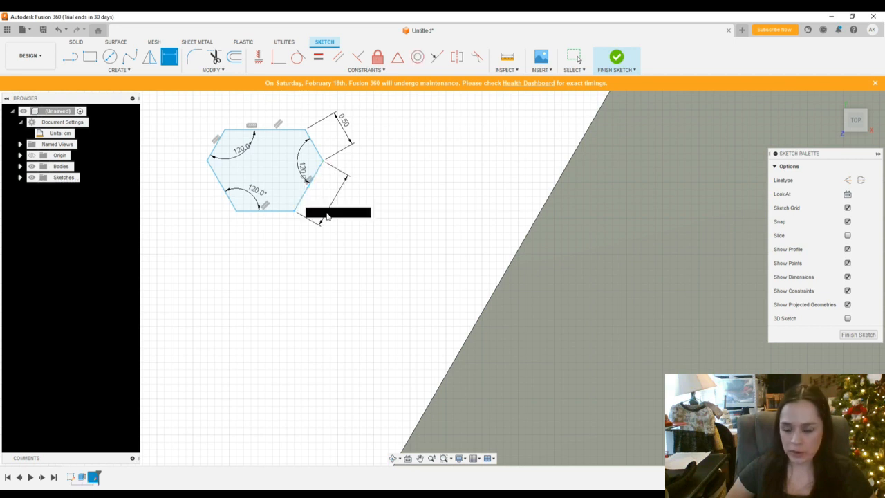
{"action": "type", "text": "5"}
{"action": "key", "text": "Return"}
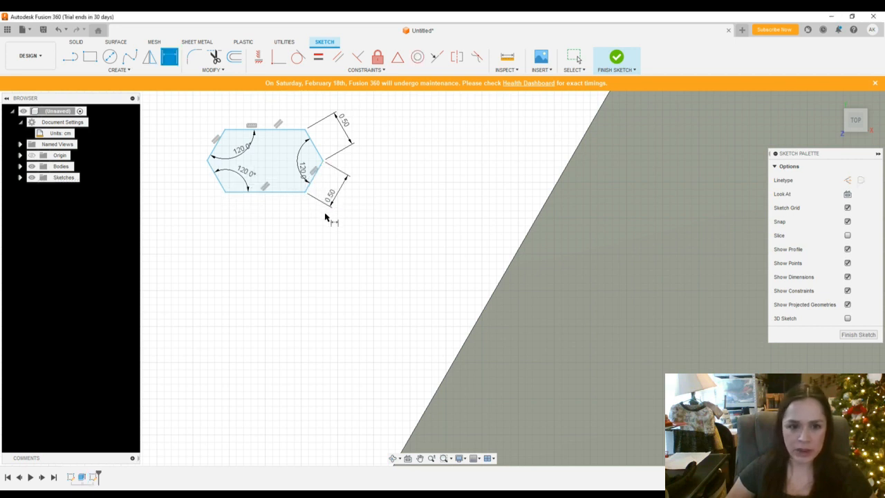
Step: Dimension the small profile's bottom edge to 0.5 cm and leave the dimension command
{"action": "left_click", "coordinate": [283, 197]}
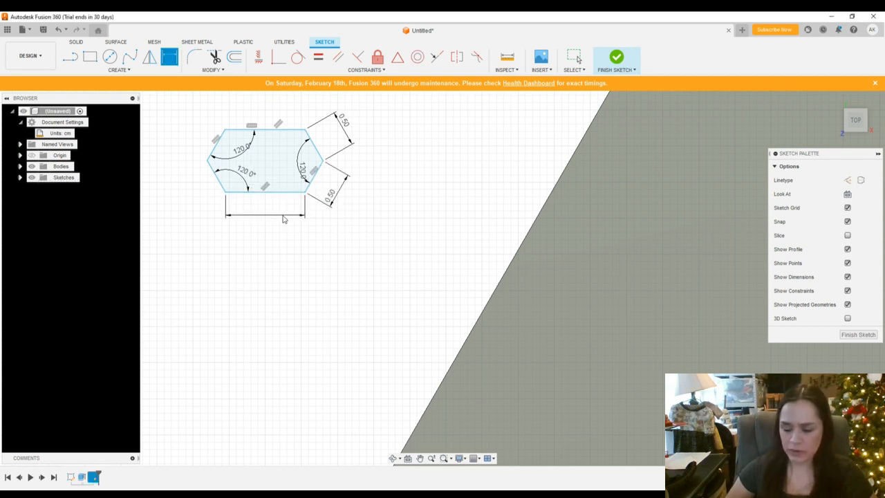
{"action": "left_click", "coordinate": [284, 217]}
{"action": "type", "text": "5"}
{"action": "key", "text": "Return"}
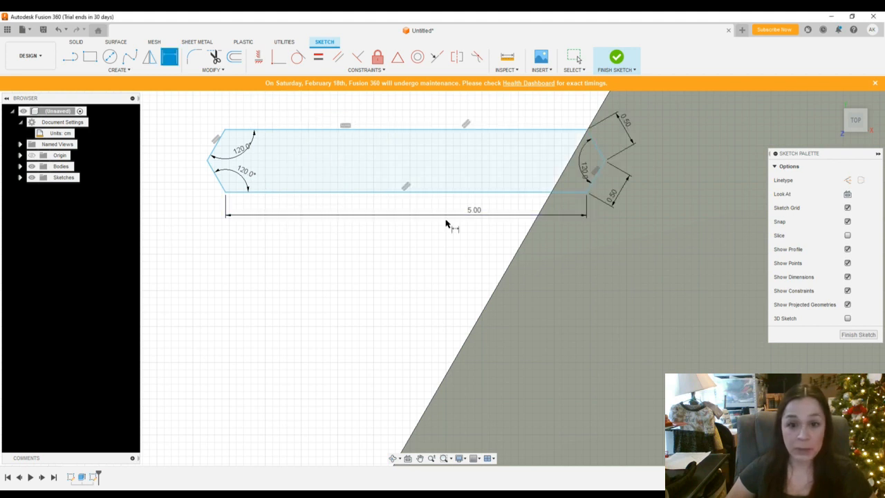
{"action": "double_click", "coordinate": [473, 209]}
{"action": "type", "text": ".5"}
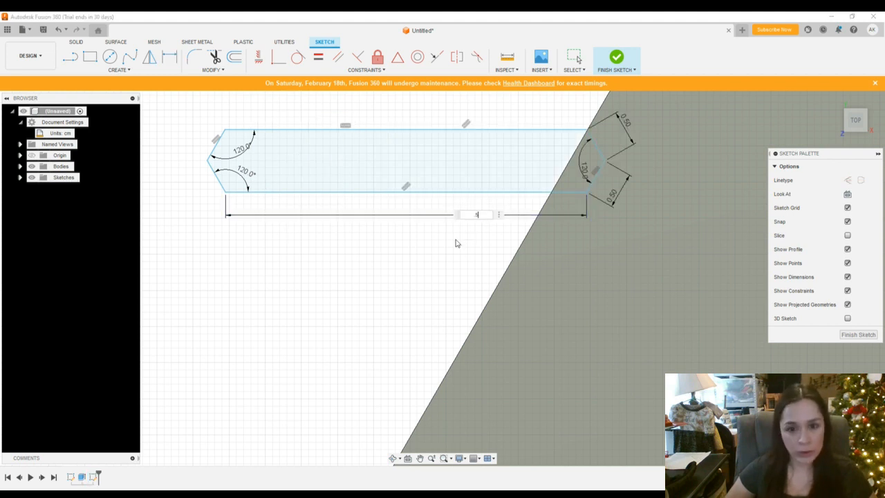
{"action": "key", "text": "Return"}
{"action": "scroll", "coordinate": [297, 212], "scroll_direction": "down", "scroll_amount": 6}
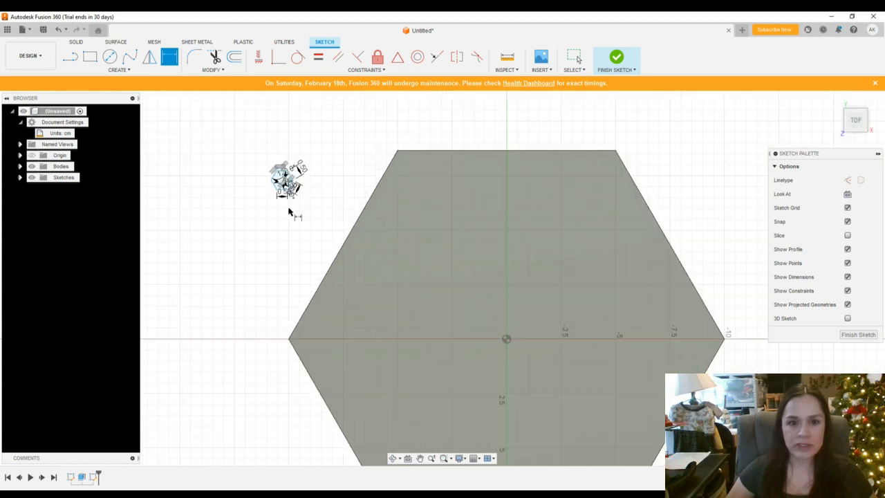
{"action": "scroll", "coordinate": [289, 211], "scroll_direction": "up", "scroll_amount": 3}
{"action": "scroll", "coordinate": [289, 212], "scroll_direction": "up", "scroll_amount": 1}
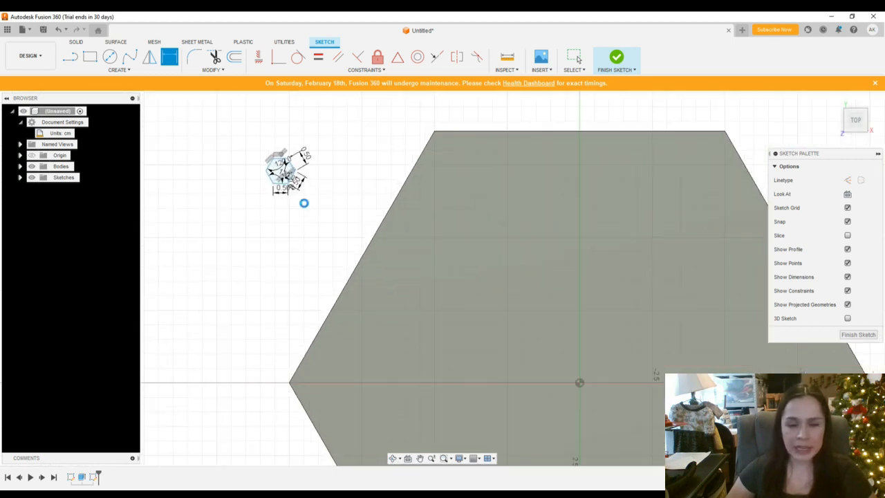
{"action": "key", "text": "Escape"}
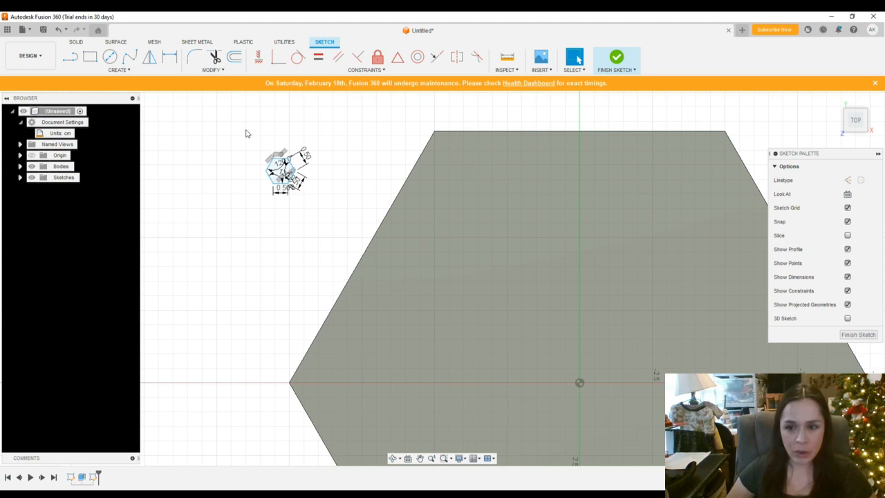
Step: Move the whole small hexagon by about -0.527 cm and -0.488 cm, nudging it rightward and upward beside the plate
{"action": "mouse_move", "coordinate": [246, 149]}
{"action": "left_mouse_down"}
{"action": "mouse_move", "coordinate": [287, 199]}
{"action": "mouse_move", "coordinate": [311, 215]}
{"action": "mouse_move", "coordinate": [327, 211]}
{"action": "left_mouse_up"}
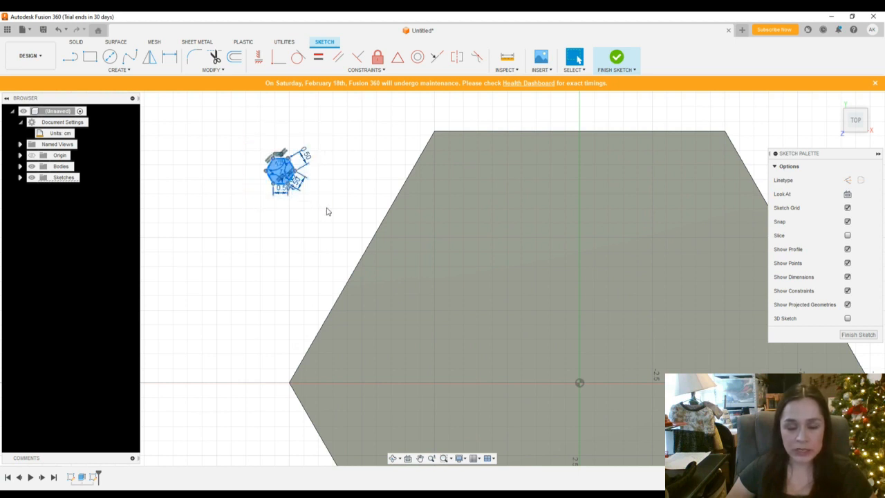
{"action": "scroll", "coordinate": [311, 199], "scroll_direction": "up", "scroll_amount": 2}
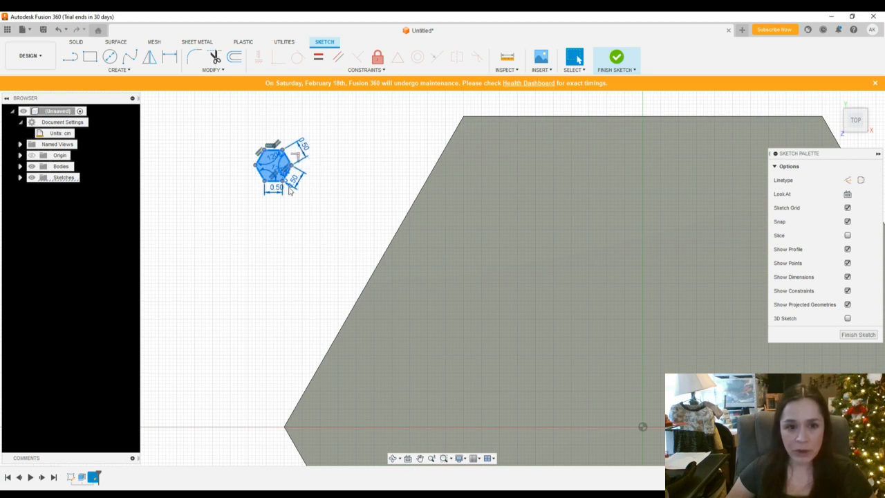
{"action": "key", "text": "m"}
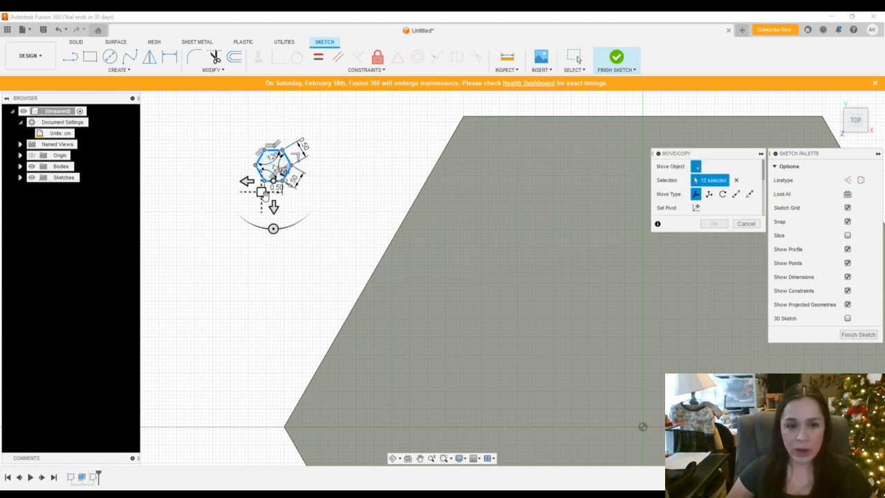
{"action": "left_click_drag", "start_coordinate": [263, 193], "coordinate": [280, 174]}
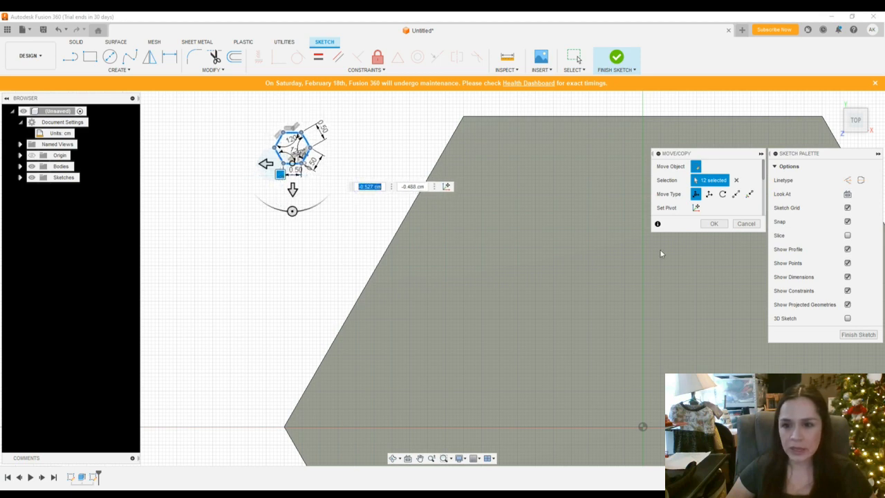
{"action": "left_click", "coordinate": [719, 224]}
Step: Start a rectangular pattern of the whole small hexagon, extending it 4 cm downward
{"action": "scroll", "coordinate": [653, 259], "scroll_direction": "down", "scroll_amount": 2}
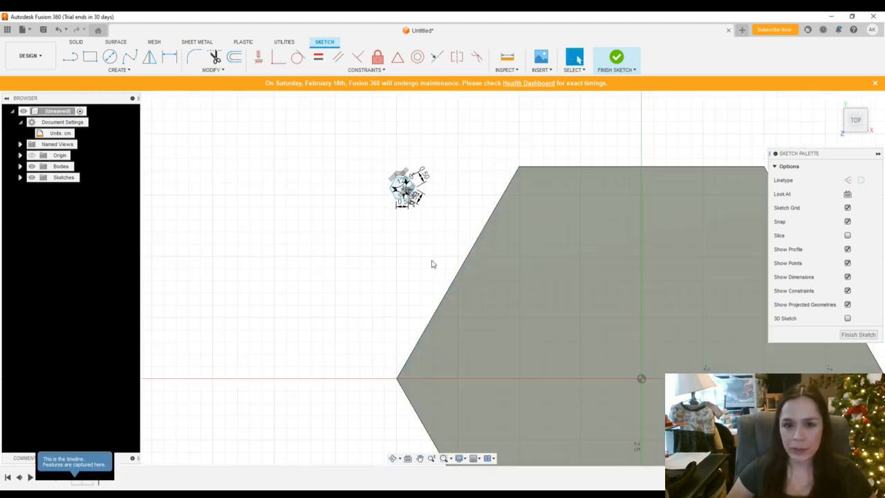
{"action": "left_click", "coordinate": [420, 459]}
{"action": "mouse_move", "coordinate": [390, 364]}
{"action": "left_mouse_down"}
{"action": "mouse_move", "coordinate": [271, 341]}
{"action": "mouse_move", "coordinate": [218, 319]}
{"action": "left_mouse_up"}
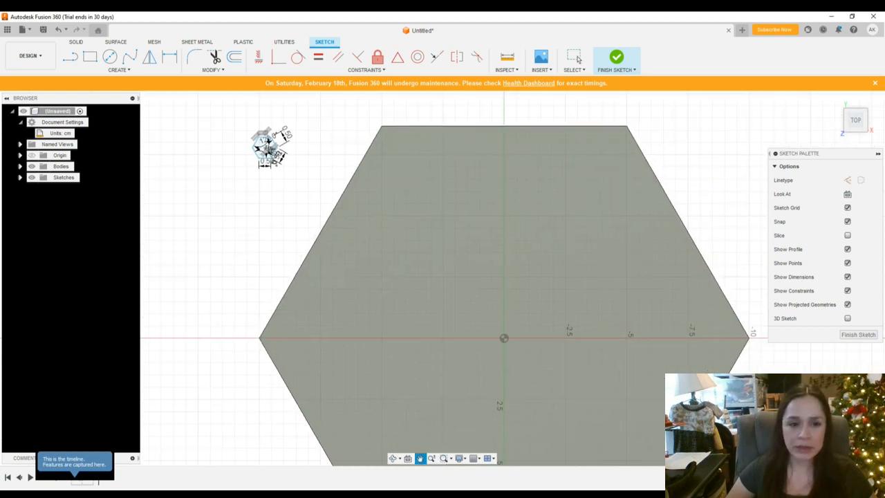
{"action": "key", "text": "Escape"}
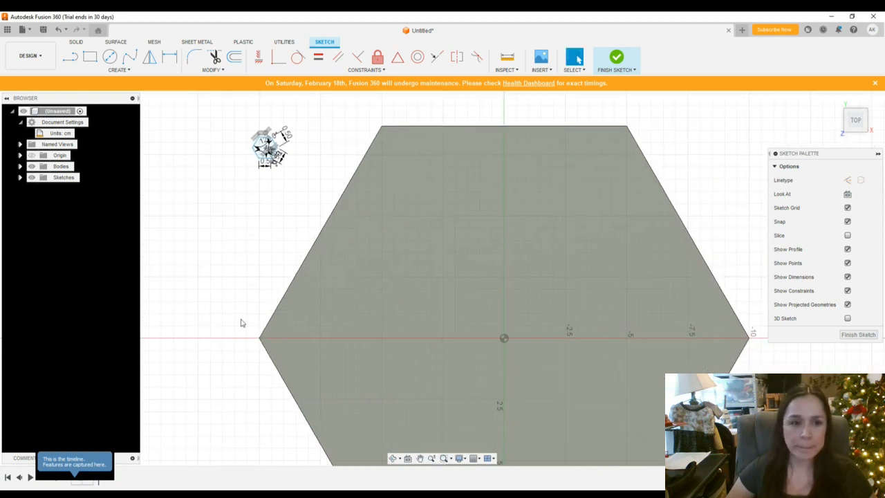
{"action": "left_click", "coordinate": [117, 70]}
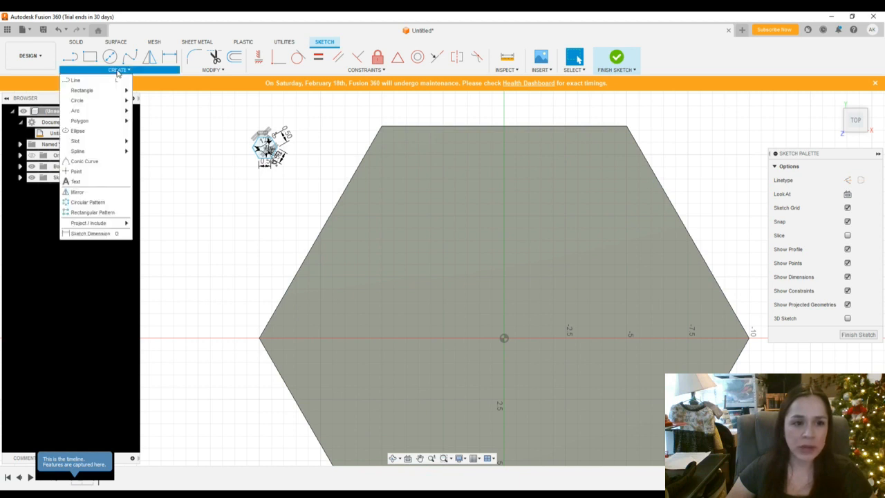
{"action": "left_click", "coordinate": [105, 212]}
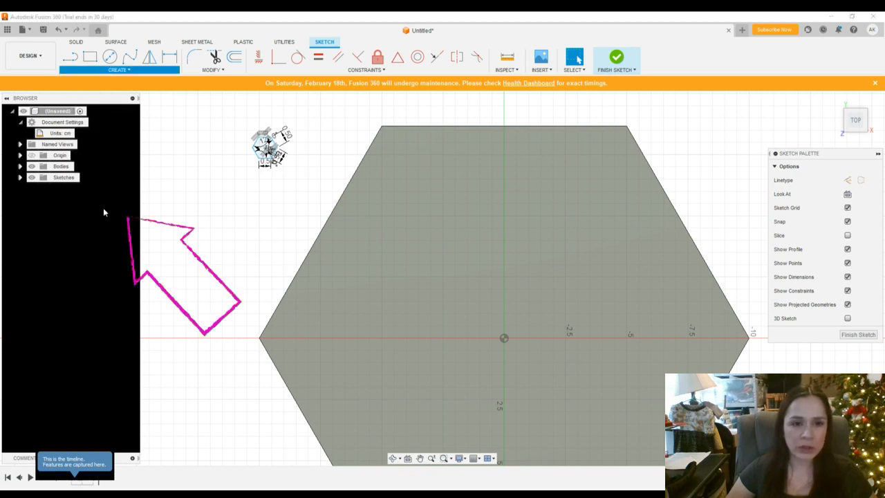
{"action": "mouse_move", "coordinate": [724, 160]}
{"action": "left_mouse_down"}
{"action": "mouse_move", "coordinate": [541, 119]}
{"action": "mouse_move", "coordinate": [494, 122]}
{"action": "mouse_move", "coordinate": [491, 172]}
{"action": "left_mouse_up"}
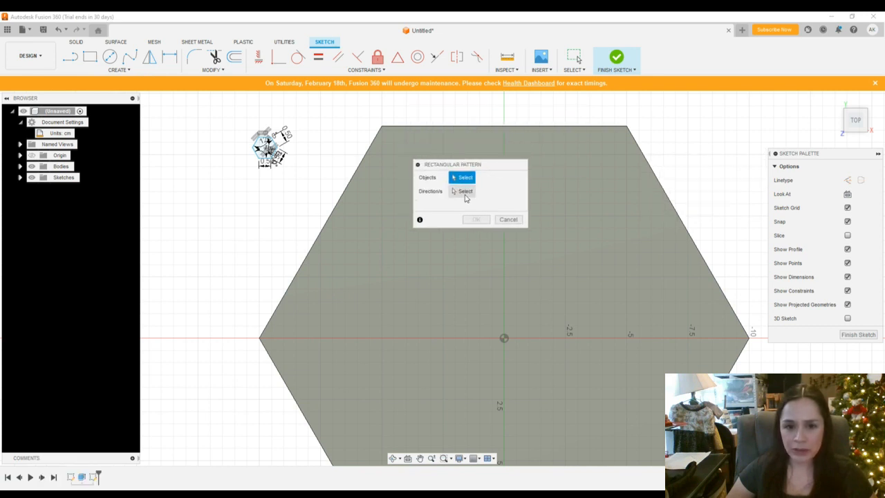
{"action": "left_click_drag", "start_coordinate": [317, 173], "coordinate": [235, 128]}
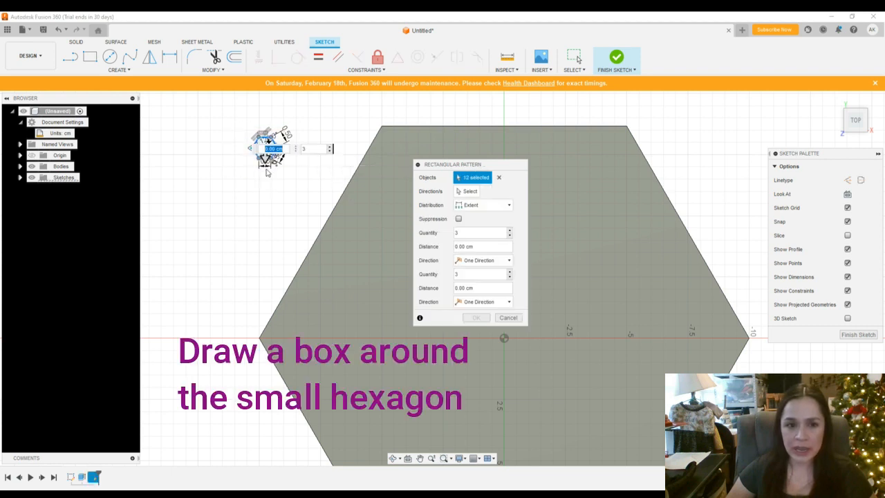
{"action": "left_click_drag", "start_coordinate": [266, 162], "coordinate": [263, 258]}
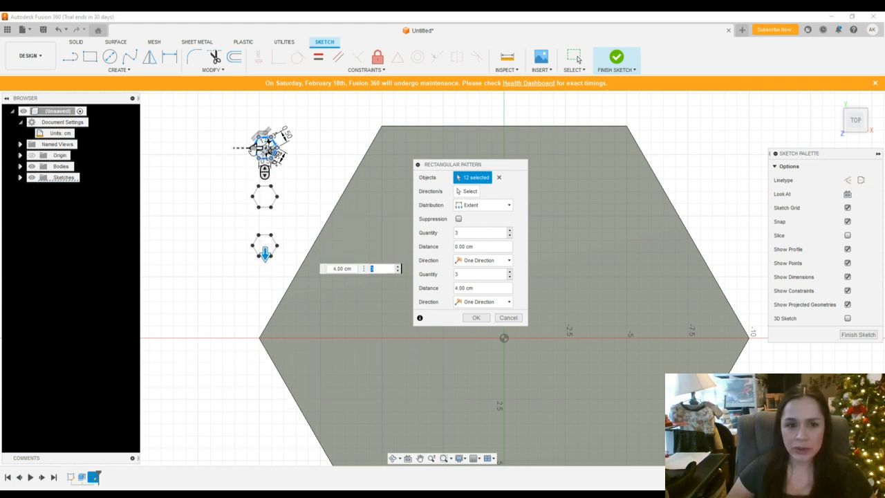
Step: Extend the hexagon pattern horizontally across the plate to a distance of -19 cm
{"action": "left_click_drag", "start_coordinate": [266, 147], "coordinate": [373, 145]}
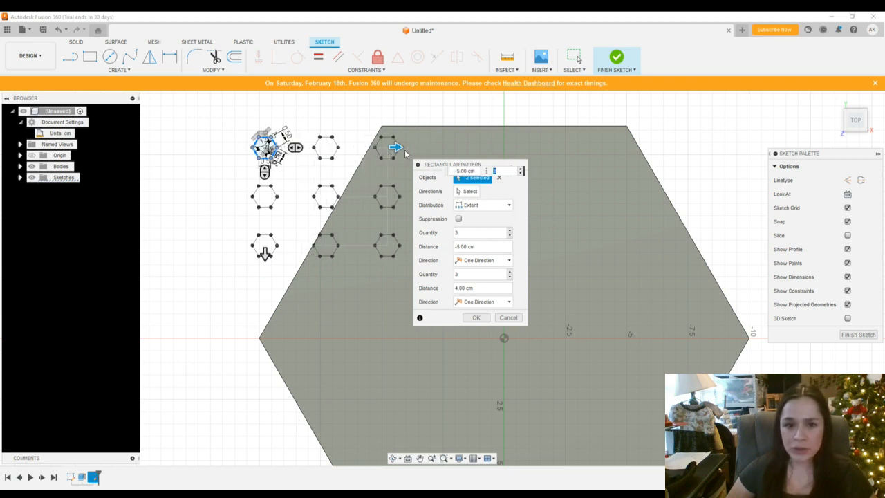
{"action": "left_click_drag", "start_coordinate": [397, 148], "coordinate": [627, 145]}
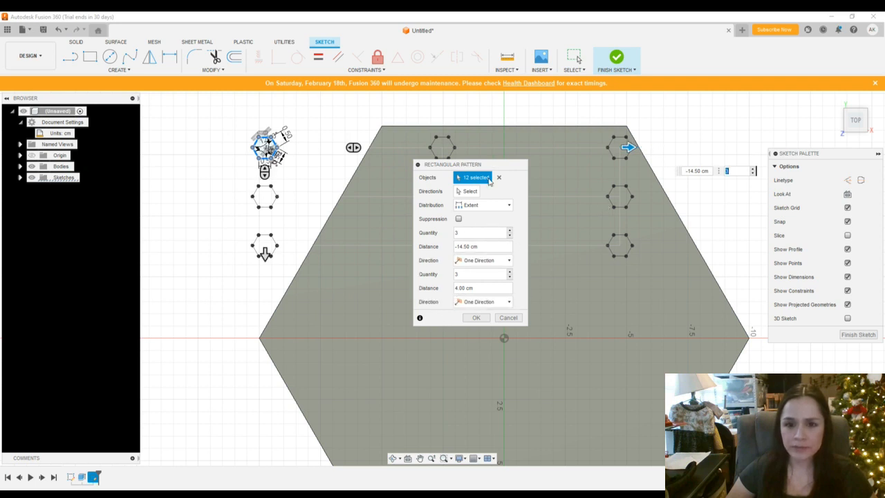
{"action": "left_click_drag", "start_coordinate": [497, 166], "coordinate": [440, 158]}
{"action": "left_click_drag", "start_coordinate": [299, 172], "coordinate": [195, 173]}
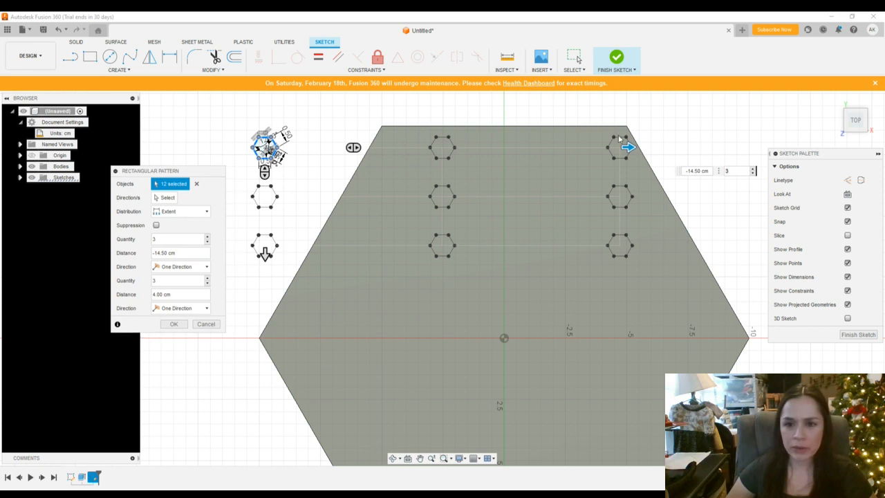
{"action": "left_click_drag", "start_coordinate": [627, 147], "coordinate": [741, 149]}
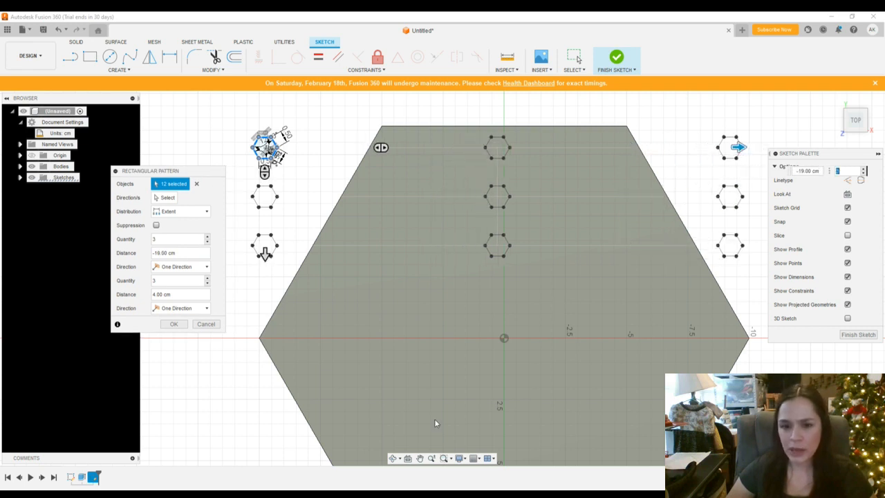
Step: Stretch the hexagon pattern's vertical distance to 15.5 cm down the plate and accept the rectangular pattern
{"action": "scroll", "coordinate": [465, 408], "scroll_direction": "down", "scroll_amount": 3}
{"action": "left_click", "coordinate": [420, 458]}
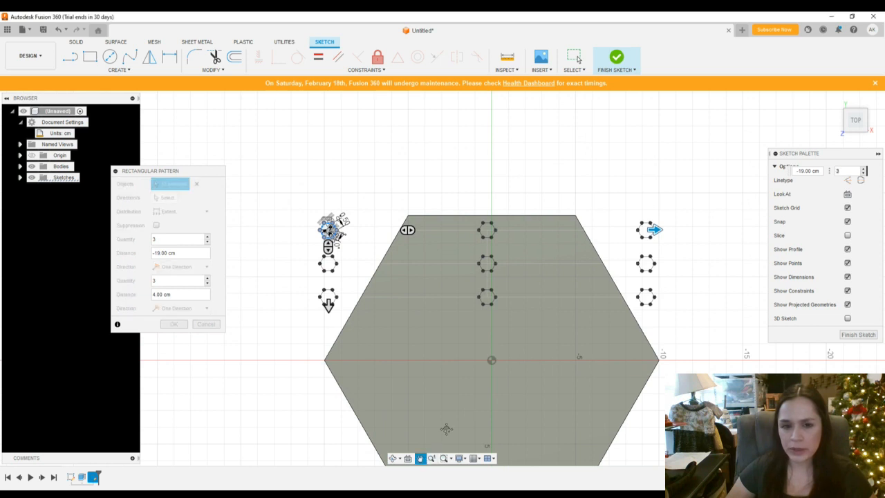
{"action": "left_click_drag", "start_coordinate": [443, 473], "coordinate": [447, 385]}
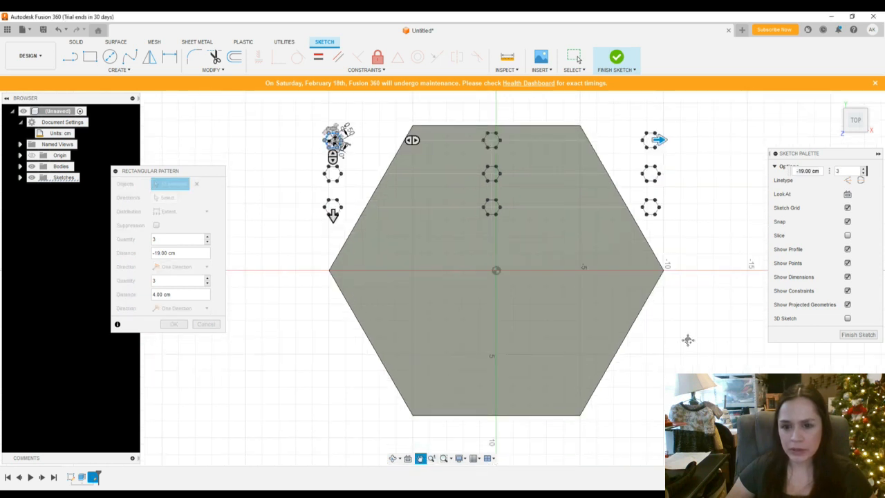
{"action": "key", "text": "Escape"}
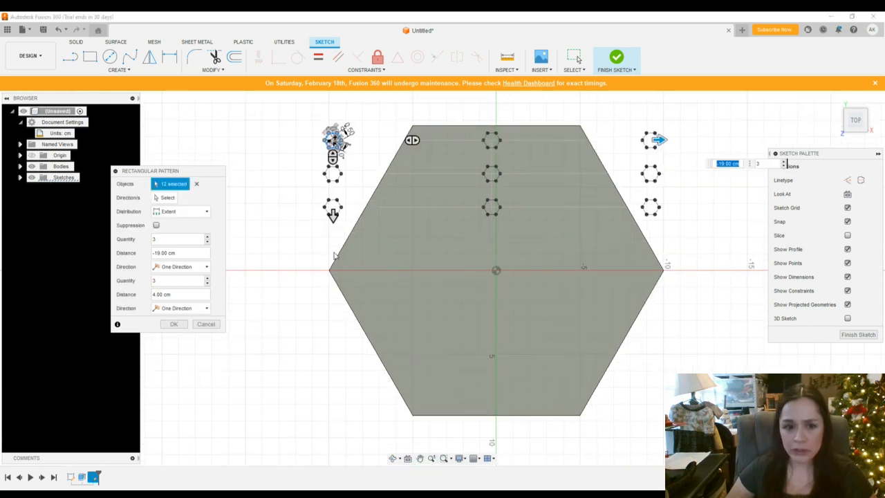
{"action": "left_click_drag", "start_coordinate": [333, 214], "coordinate": [353, 406]}
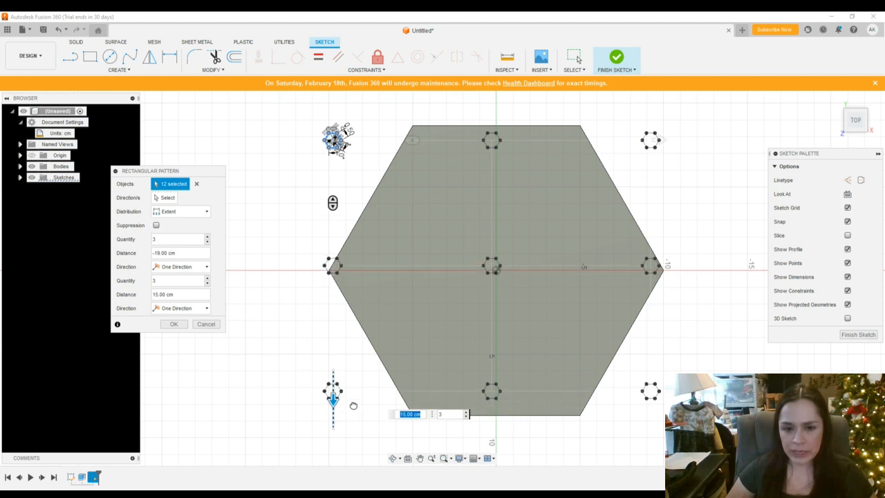
{"action": "scroll", "coordinate": [346, 410], "scroll_direction": "up", "scroll_amount": 2}
{"action": "scroll", "coordinate": [345, 413], "scroll_direction": "up", "scroll_amount": 3}
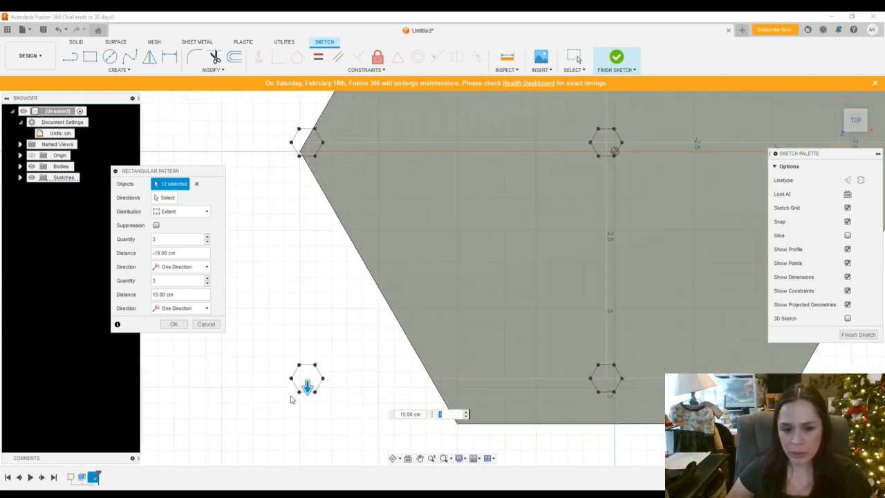
{"action": "left_click_drag", "start_coordinate": [308, 385], "coordinate": [309, 401]}
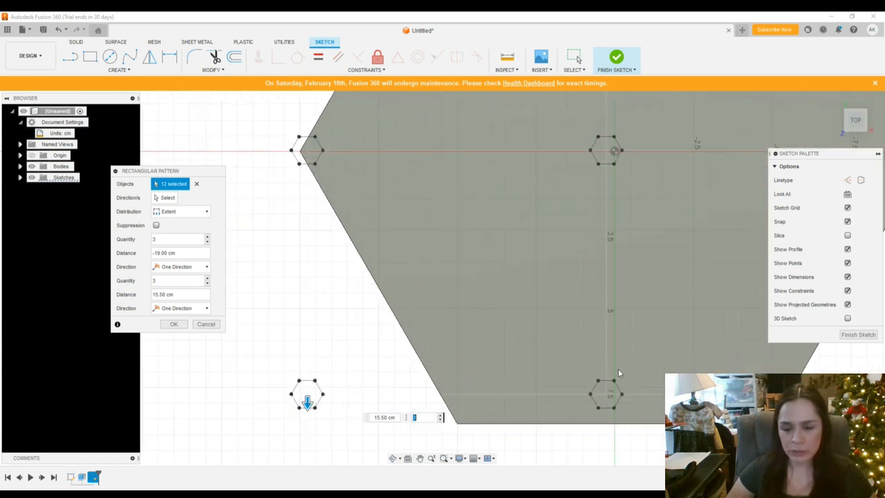
{"action": "scroll", "coordinate": [769, 421], "scroll_direction": "down", "scroll_amount": 5}
{"action": "scroll", "coordinate": [788, 394], "scroll_direction": "up", "scroll_amount": 2}
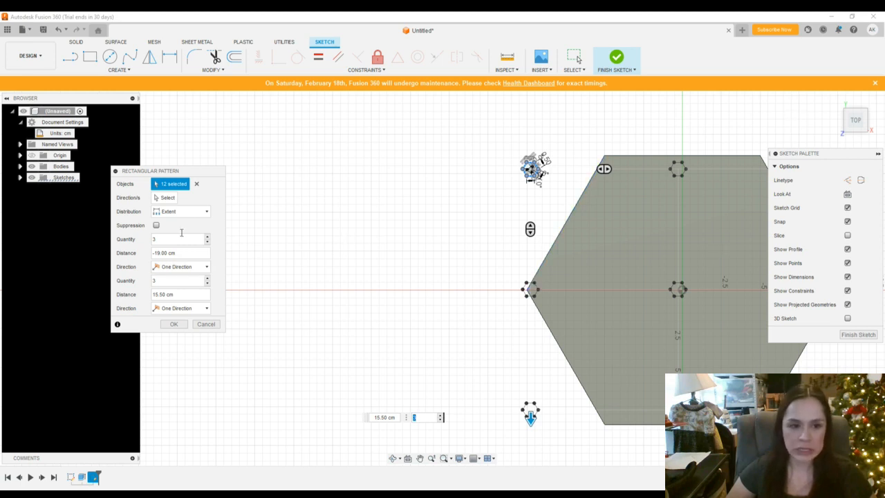
{"action": "left_click", "coordinate": [176, 238]}
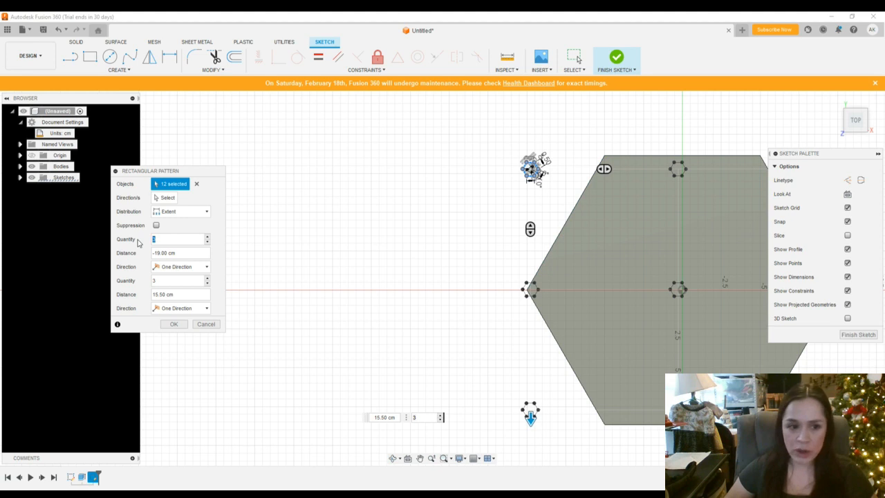
{"action": "left_click_drag", "start_coordinate": [149, 171], "coordinate": [351, 135]}
{"action": "key", "text": "Return"}
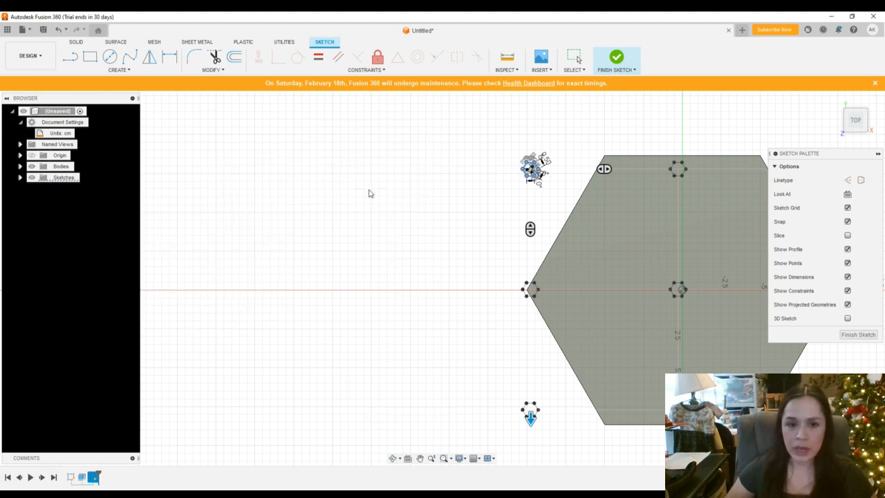
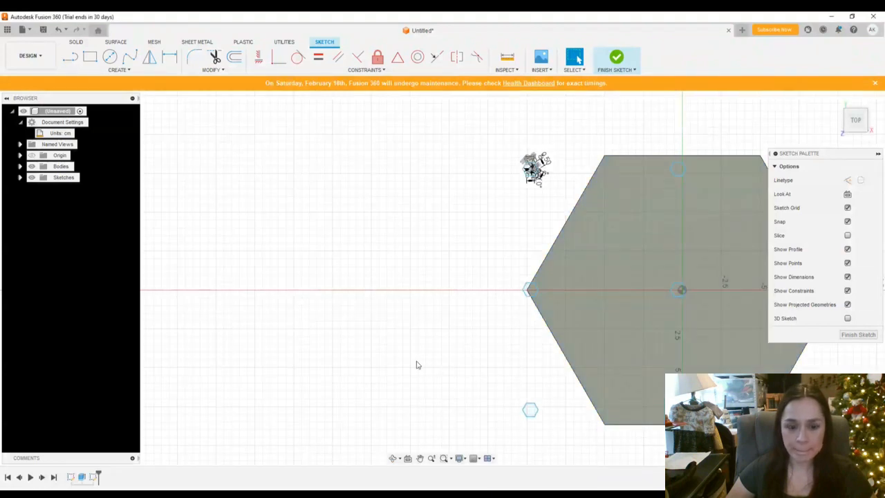
Step: Undo the accepted rectangular pattern and start a new one with the whole small hexagon as its object
{"action": "left_click", "coordinate": [420, 457]}
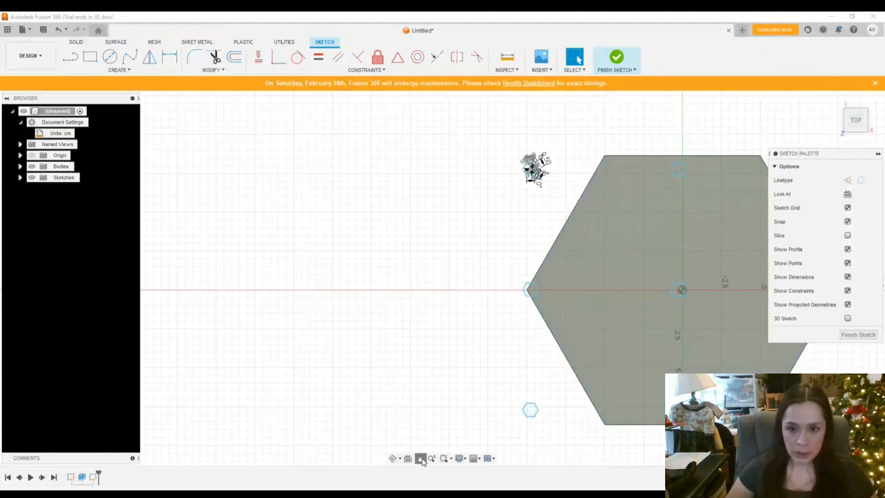
{"action": "mouse_move", "coordinate": [548, 393]}
{"action": "left_mouse_down"}
{"action": "mouse_move", "coordinate": [375, 373]}
{"action": "mouse_move", "coordinate": [347, 388]}
{"action": "left_mouse_up"}
{"action": "left_click", "coordinate": [576, 58]}
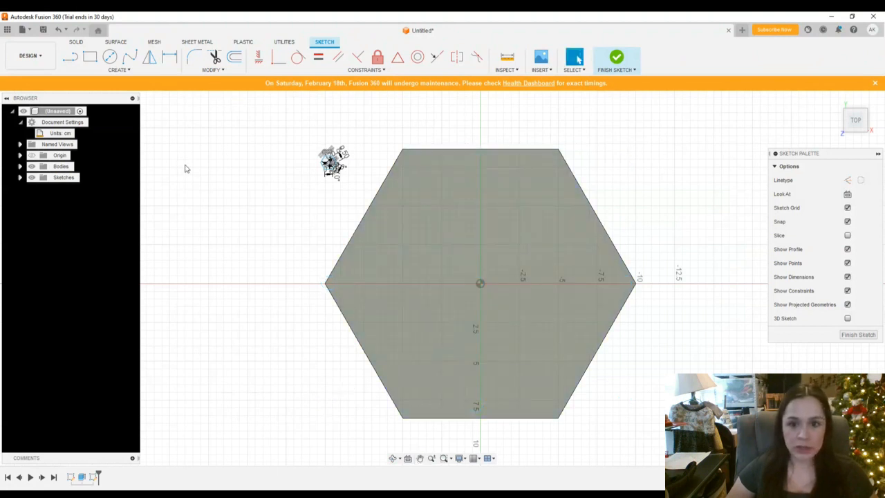
{"action": "left_click", "coordinate": [145, 71]}
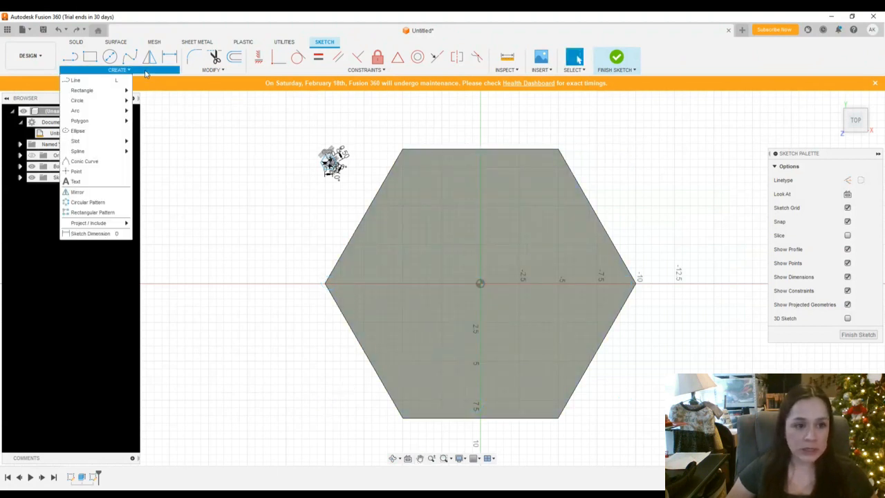
{"action": "left_click", "coordinate": [102, 215]}
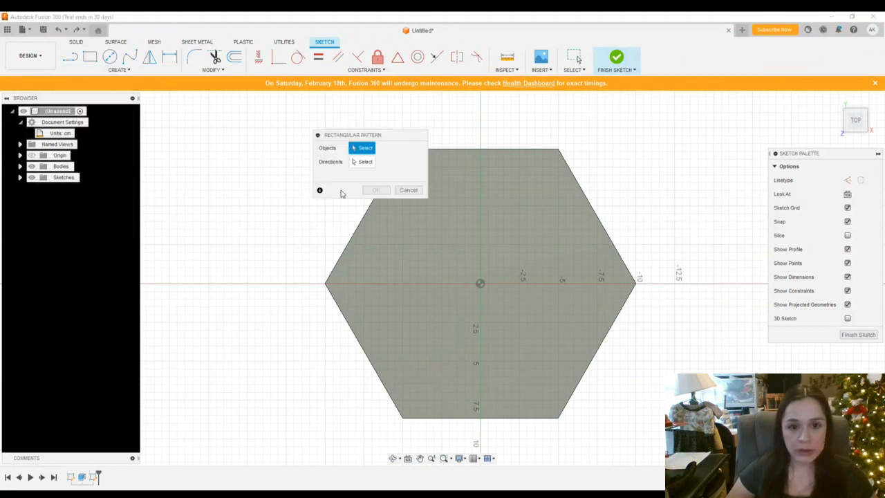
{"action": "left_click_drag", "start_coordinate": [338, 137], "coordinate": [179, 146]}
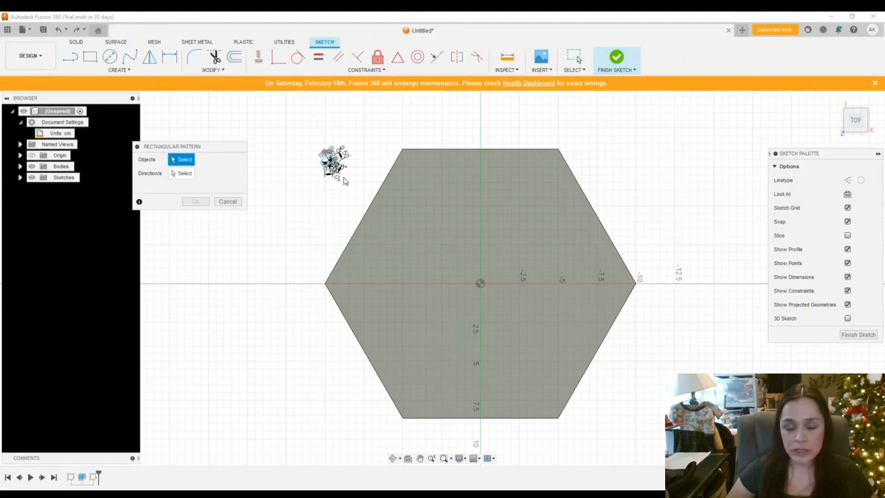
{"action": "left_click", "coordinate": [192, 173]}
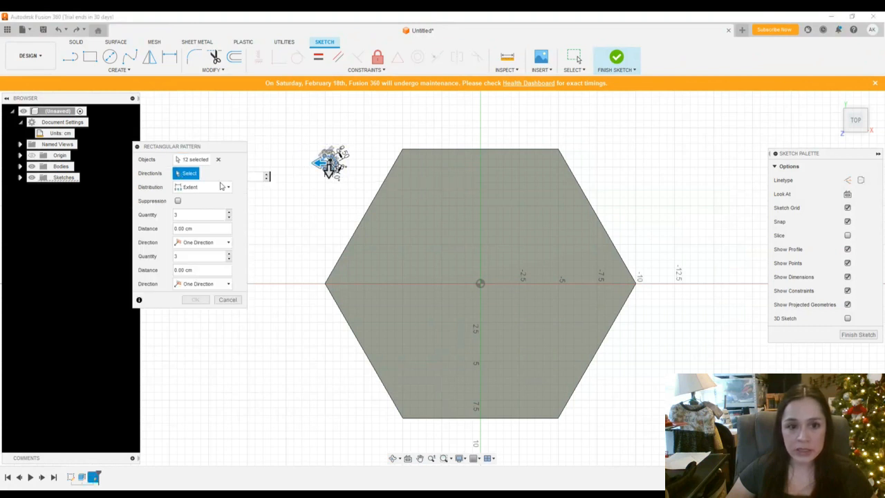
Step: Extend the new hexagon pattern 15.5 cm down the plate and -18.5 cm horizontally across it
{"action": "left_click", "coordinate": [326, 172]}
{"action": "left_click_drag", "start_coordinate": [331, 237], "coordinate": [348, 415]}
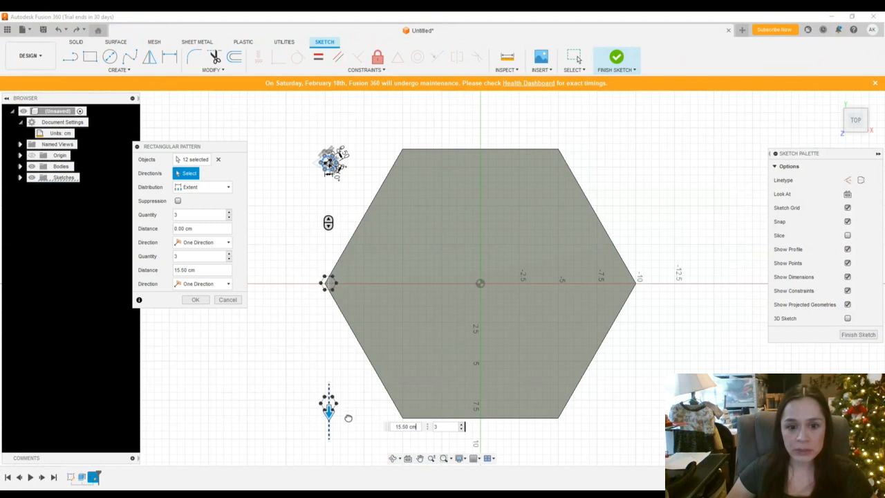
{"action": "left_click_drag", "start_coordinate": [322, 162], "coordinate": [607, 165]}
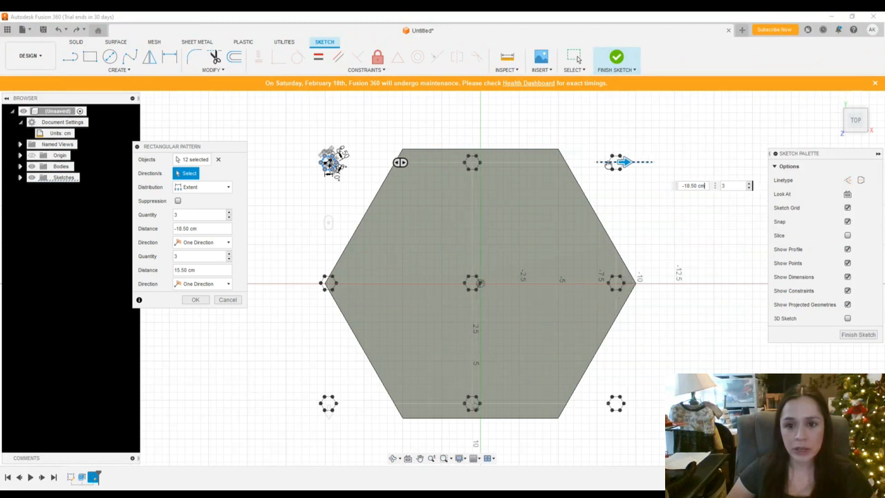
{"action": "left_click_drag", "start_coordinate": [609, 164], "coordinate": [609, 166]}
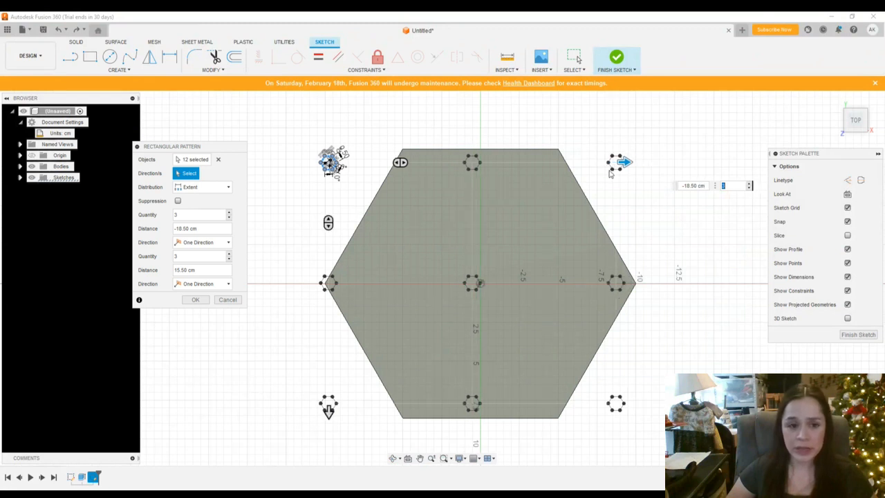
Step: Set both quantities of the rectangular hexagon pattern to 10, accept the pattern and finish the sketch
{"action": "left_click", "coordinate": [176, 214]}
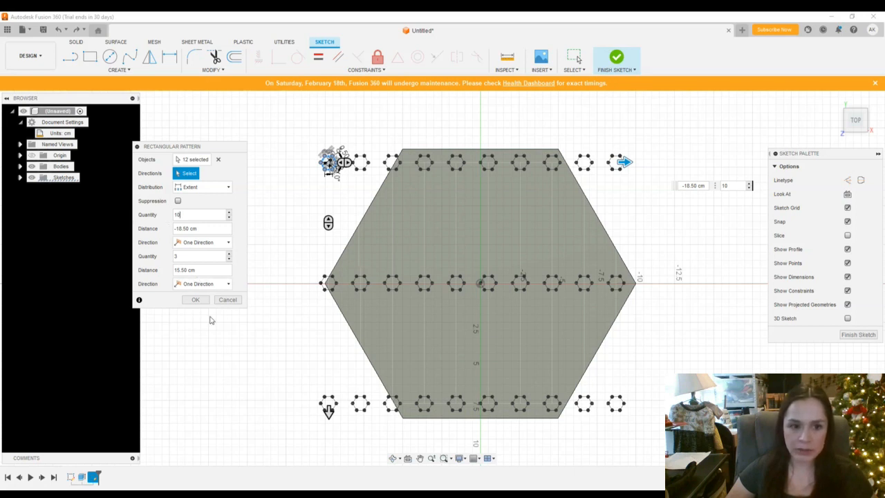
{"action": "left_click_drag", "start_coordinate": [187, 258], "coordinate": [164, 261]}
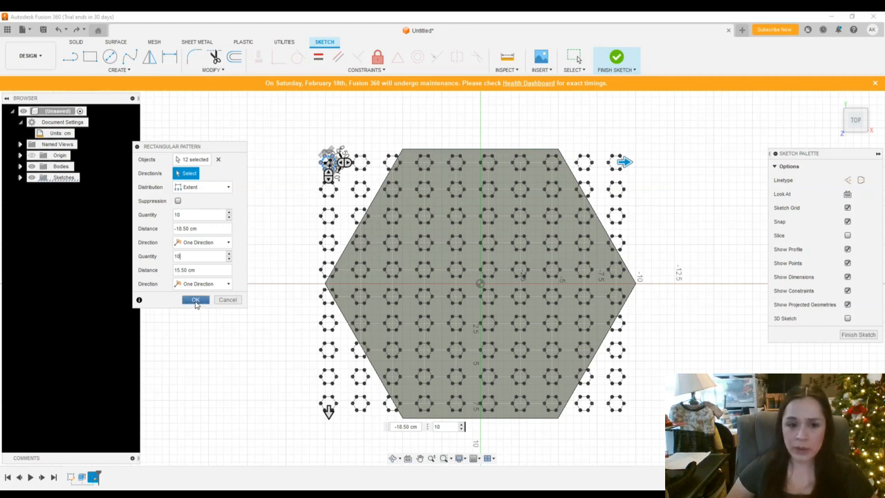
{"action": "left_click", "coordinate": [195, 301]}
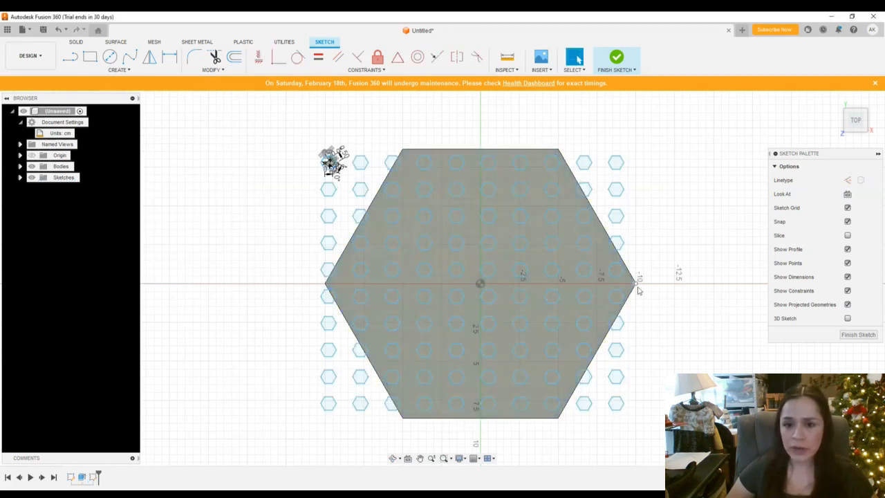
{"action": "scroll", "coordinate": [638, 291], "scroll_direction": "up", "scroll_amount": 2}
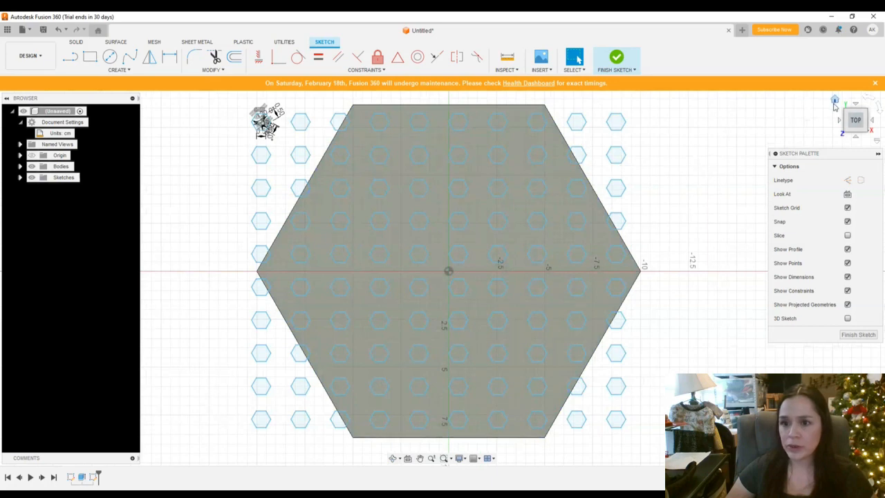
{"action": "left_click", "coordinate": [858, 336]}
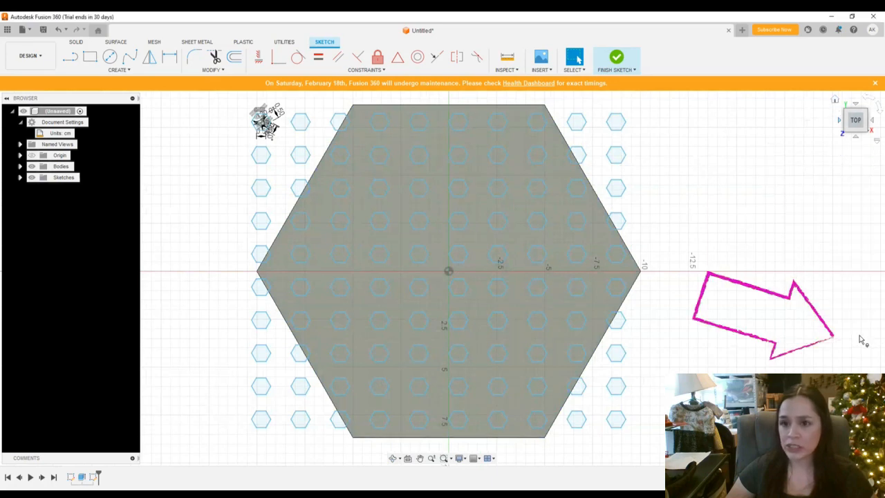
Step: Start an Extrude in top view with the four whole hexagons in the pattern's first row as profiles
{"action": "left_click", "coordinate": [835, 100]}
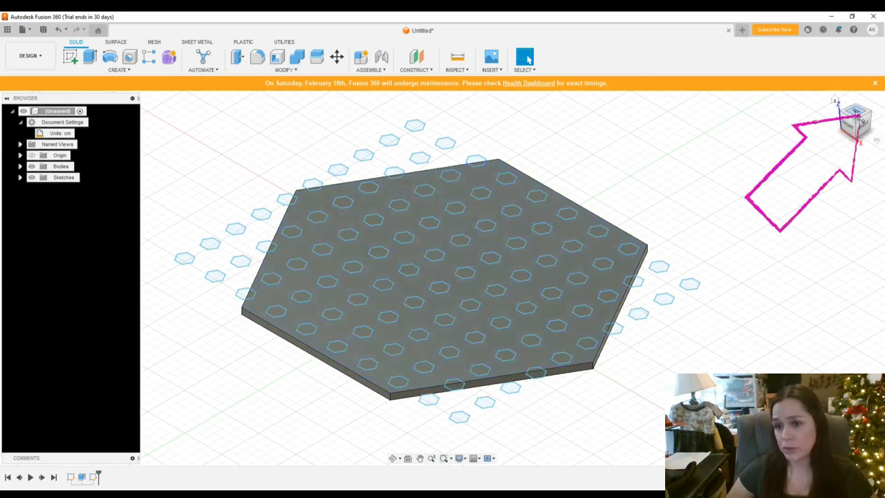
{"action": "left_click", "coordinate": [855, 113]}
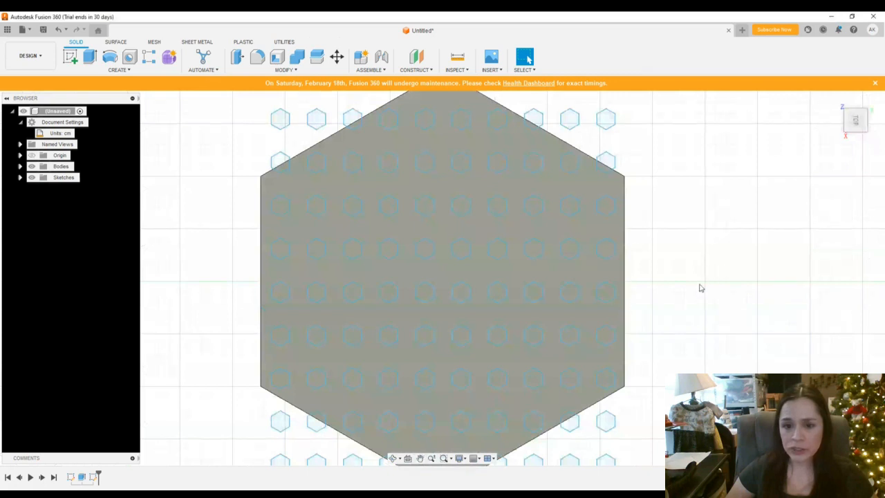
{"action": "key", "text": "m"}
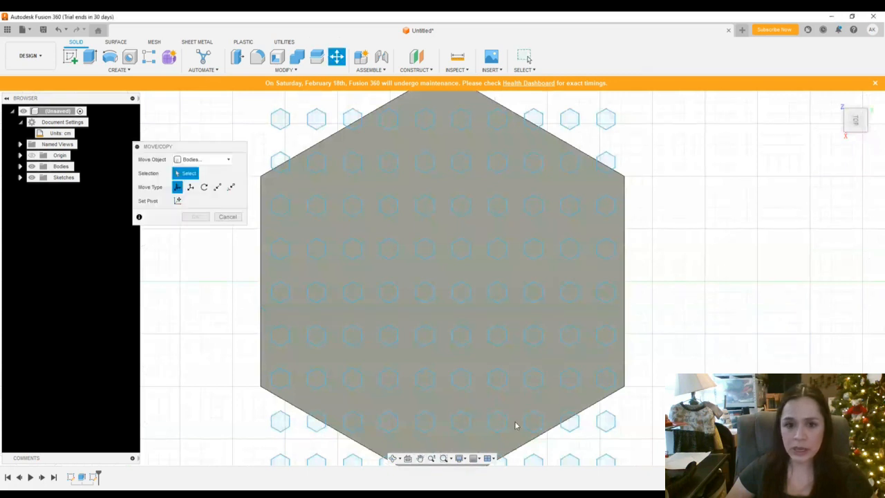
{"action": "key", "text": "Escape"}
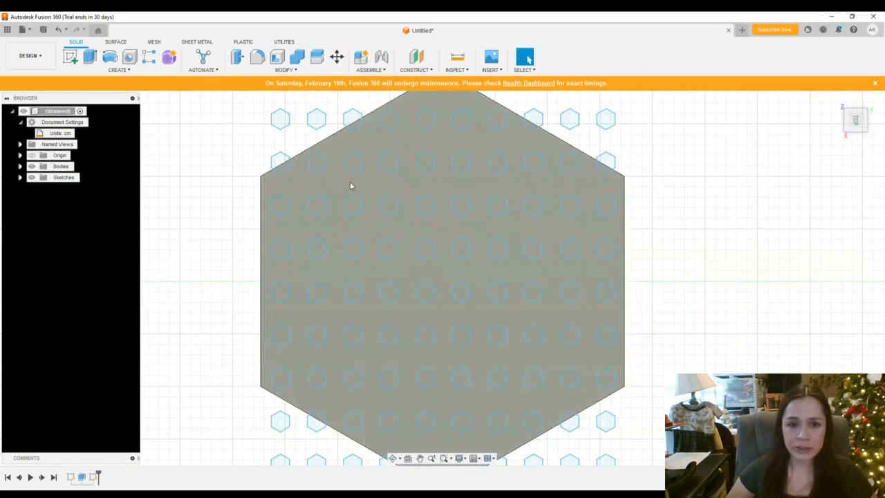
{"action": "left_click", "coordinate": [377, 133]}
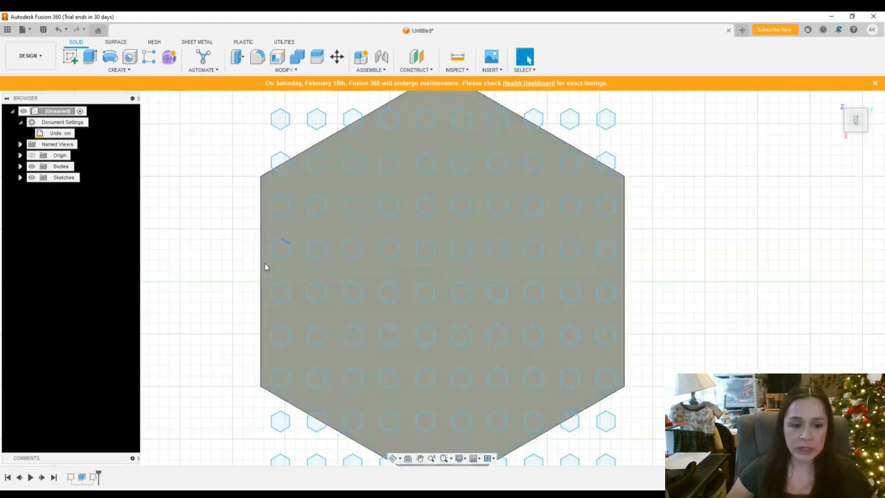
{"action": "left_click", "coordinate": [90, 56]}
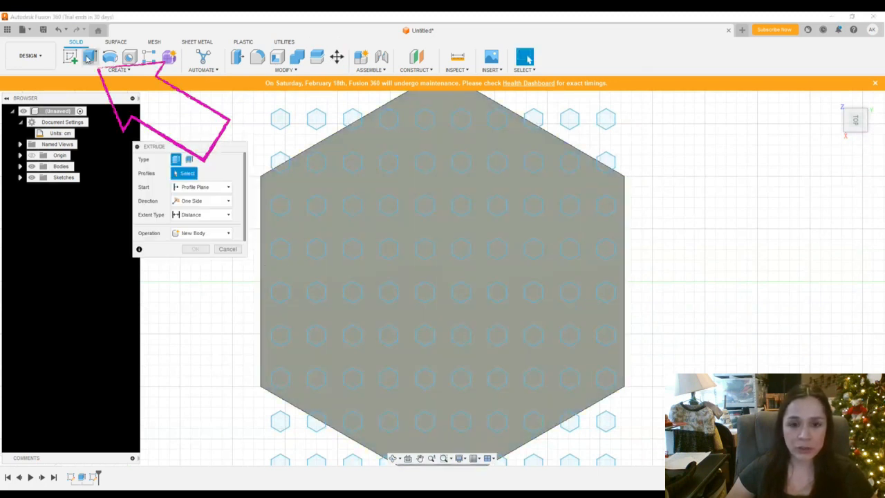
{"action": "left_click", "coordinate": [393, 121]}
{"action": "left_click", "coordinate": [424, 119]}
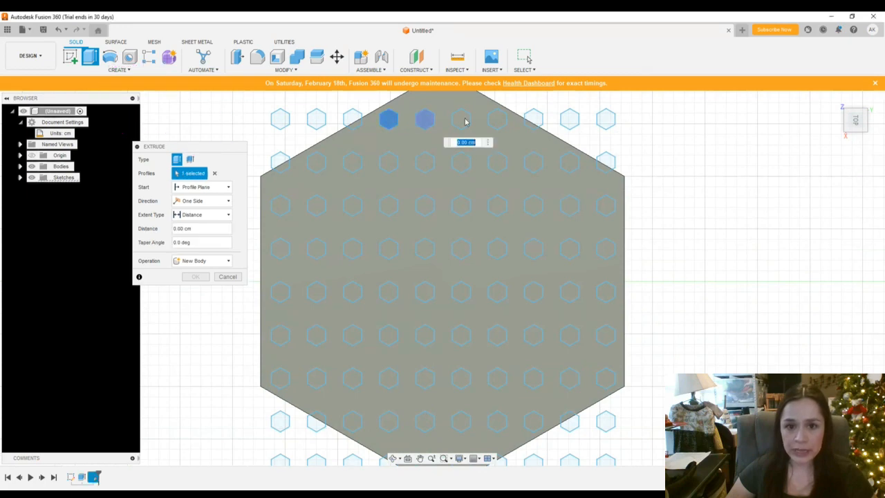
{"action": "left_click", "coordinate": [463, 120]}
Step: Add the eight whole hexagons in the second row to the extrude profiles, leaving the plate face out
{"action": "left_click", "coordinate": [315, 163]}
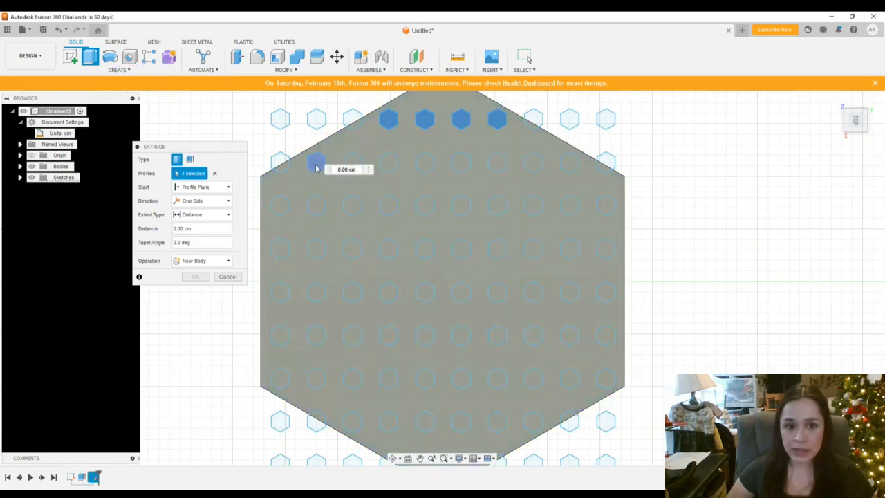
{"action": "left_click", "coordinate": [353, 164]}
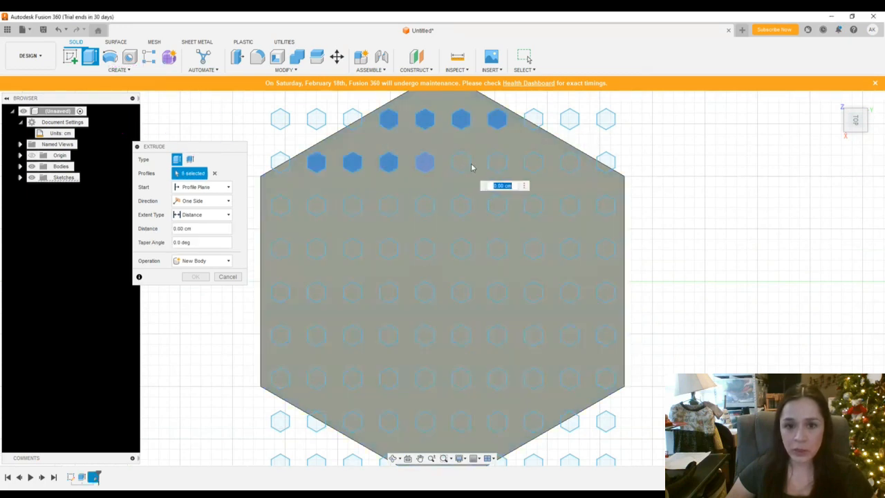
{"action": "left_click", "coordinate": [473, 172]}
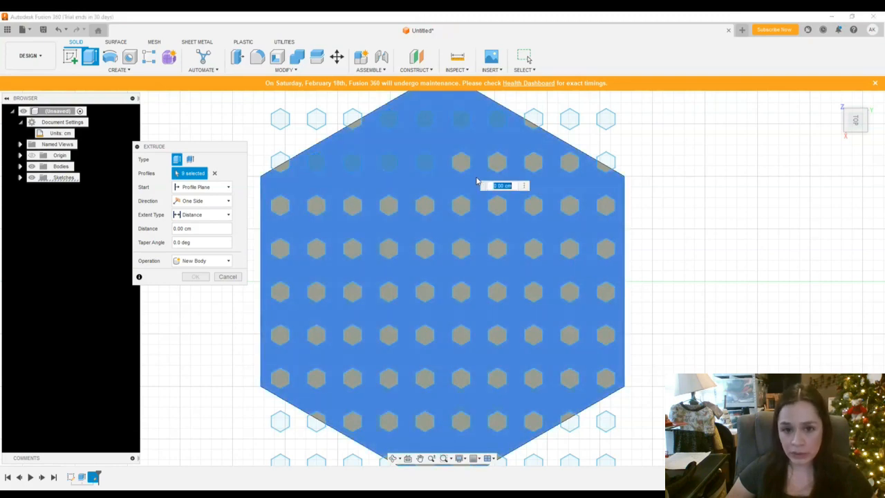
{"action": "left_click", "coordinate": [475, 177]}
{"action": "left_click", "coordinate": [462, 164]}
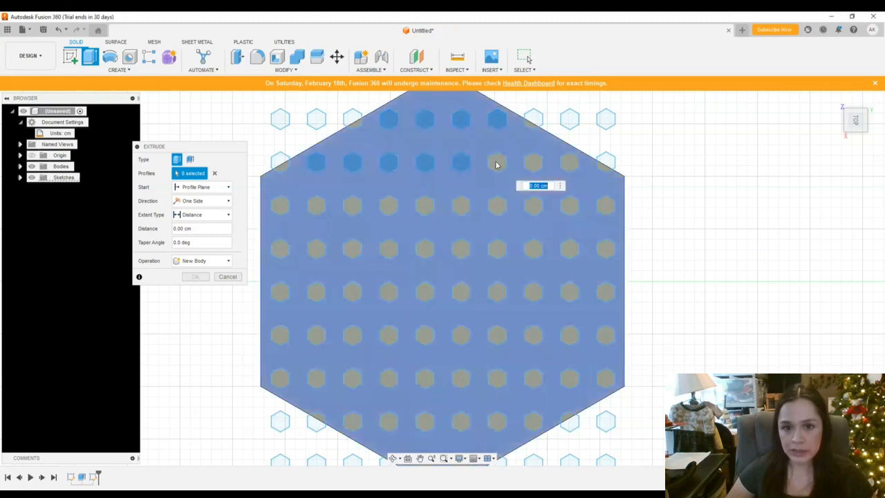
{"action": "left_click", "coordinate": [497, 163]}
{"action": "left_click", "coordinate": [532, 162]}
{"action": "left_click", "coordinate": [571, 165]}
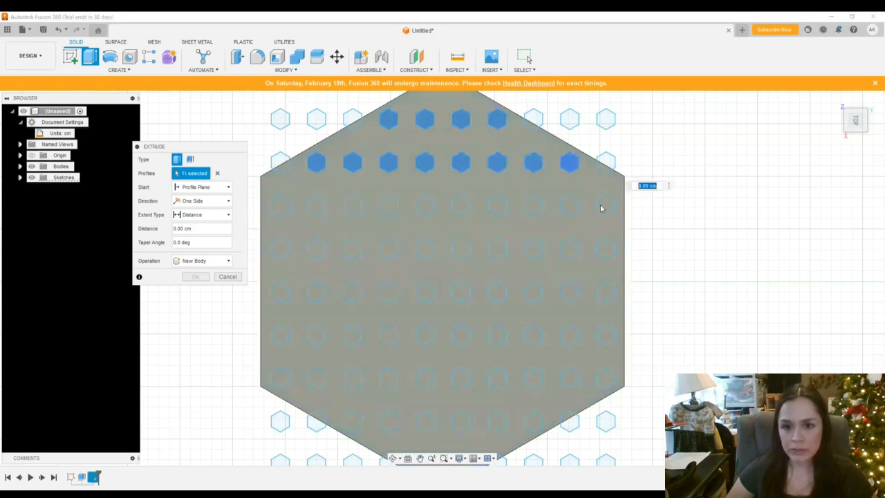
Step: Add all ten small hexagons in the third row to the extrude profiles
{"action": "left_click", "coordinate": [606, 205]}
{"action": "left_click", "coordinate": [568, 206]}
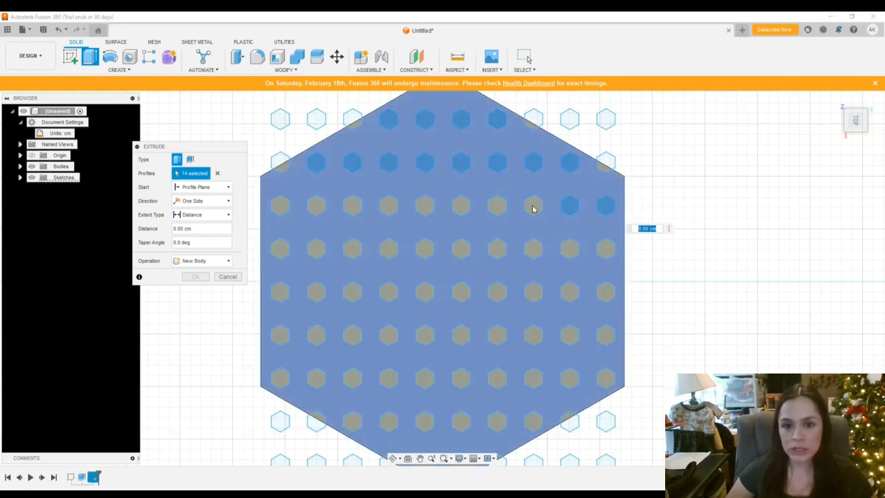
{"action": "left_click", "coordinate": [533, 206]}
{"action": "left_click", "coordinate": [497, 207]}
{"action": "left_click", "coordinate": [458, 209]}
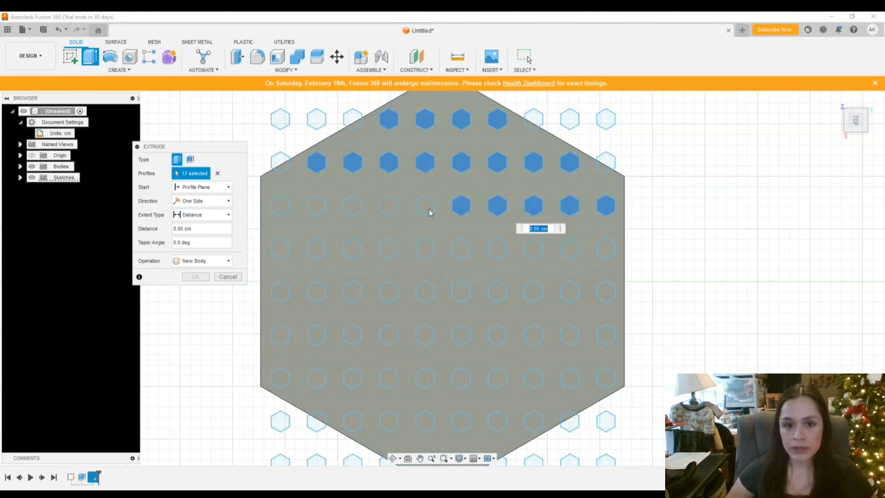
{"action": "left_click", "coordinate": [425, 207]}
{"action": "left_click", "coordinate": [386, 207]}
{"action": "left_click", "coordinate": [354, 208]}
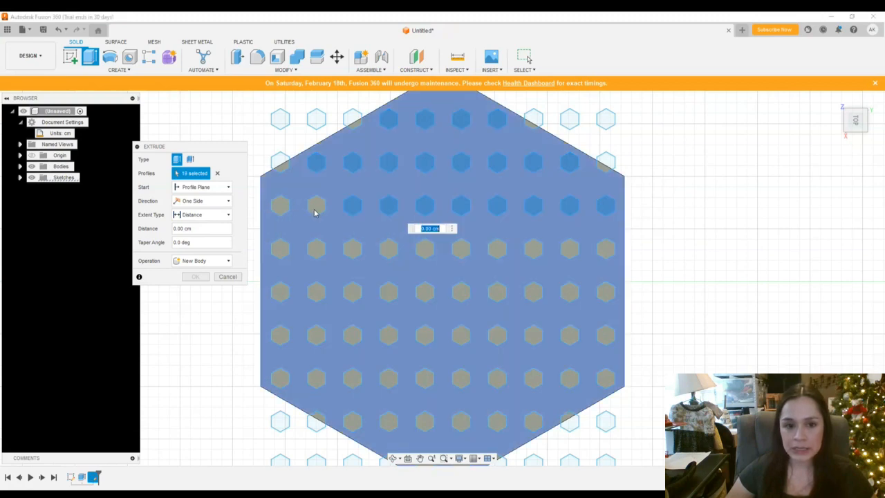
{"action": "left_click", "coordinate": [316, 205]}
{"action": "left_click", "coordinate": [280, 206]}
Step: Add all ten small hexagons in the fourth row to the extrude profiles
{"action": "left_click", "coordinate": [280, 250]}
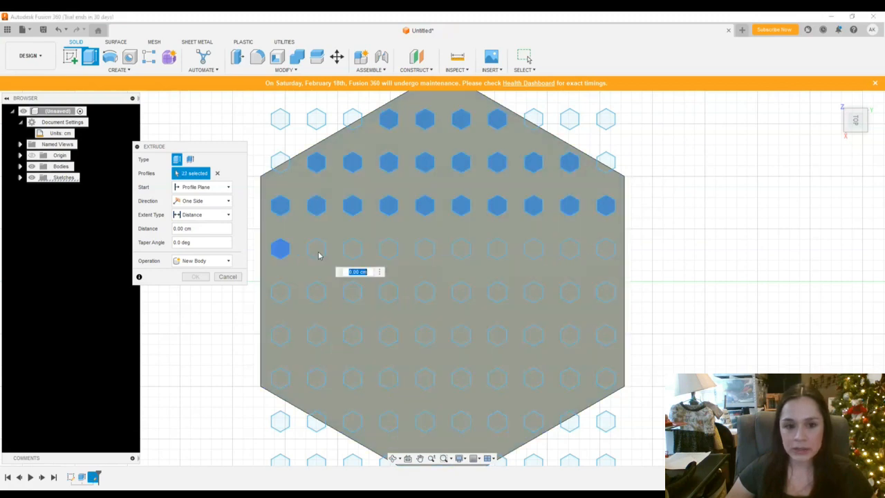
{"action": "left_click", "coordinate": [318, 250]}
{"action": "left_click", "coordinate": [351, 247]}
{"action": "left_click", "coordinate": [394, 249]}
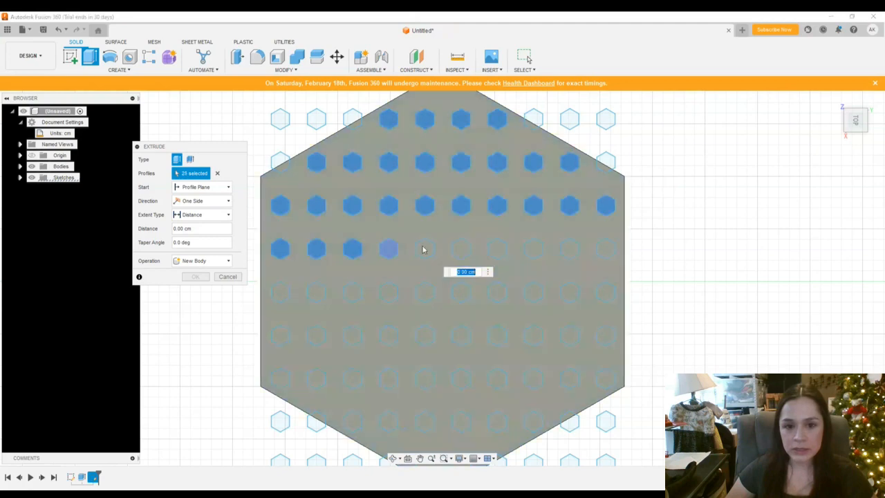
{"action": "left_click", "coordinate": [424, 249]}
{"action": "left_click", "coordinate": [461, 249]}
{"action": "left_click", "coordinate": [532, 250]}
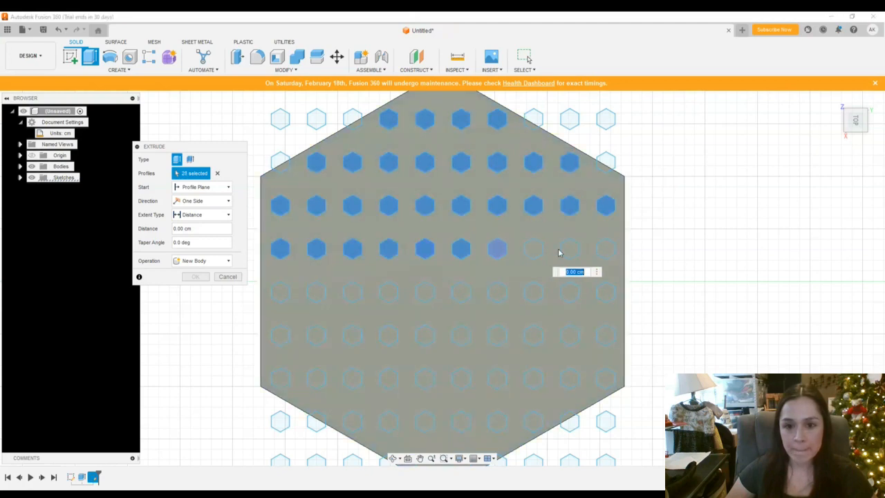
{"action": "left_click", "coordinate": [570, 248]}
{"action": "left_click", "coordinate": [605, 250]}
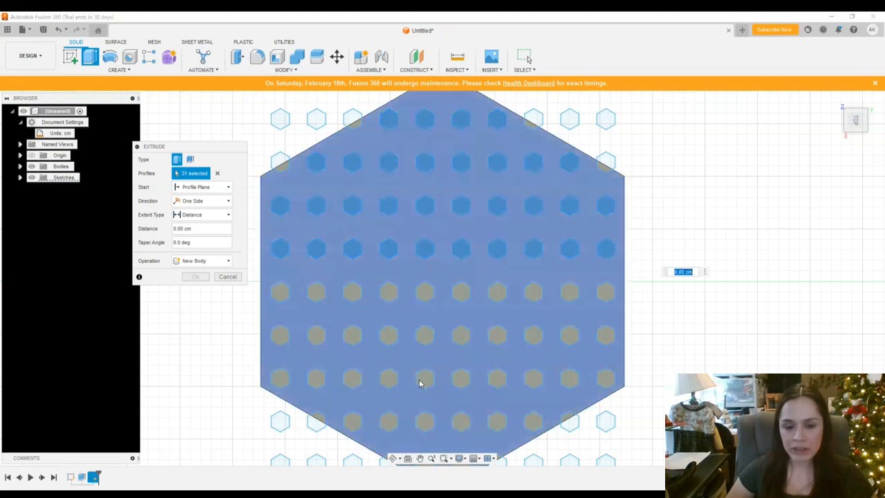
Step: Skip the fifth row and add all ten small hexagons in the sixth row to the extrude profiles
{"action": "left_click", "coordinate": [281, 336]}
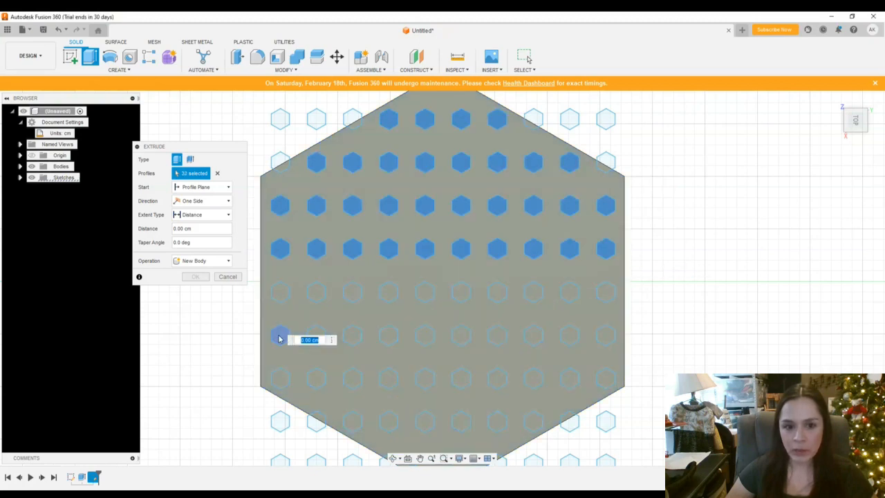
{"action": "left_click", "coordinate": [318, 335]}
{"action": "left_click", "coordinate": [352, 336]}
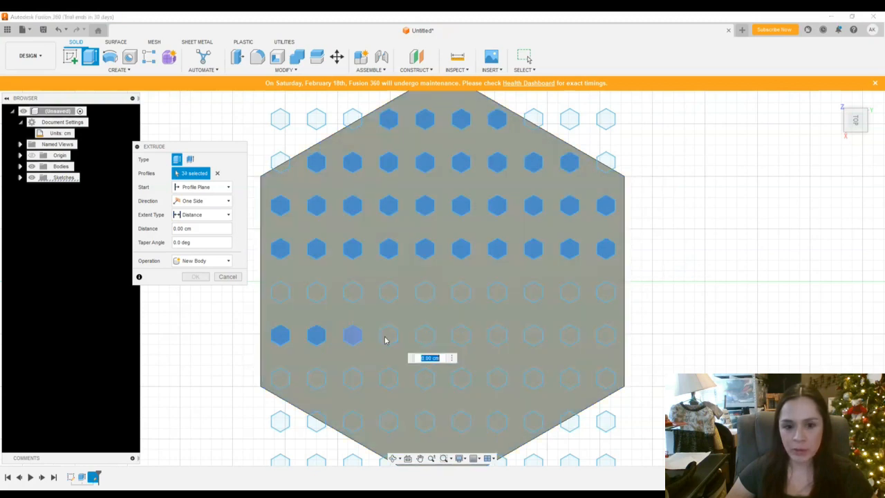
{"action": "left_click", "coordinate": [389, 336]}
{"action": "left_click", "coordinate": [461, 336]}
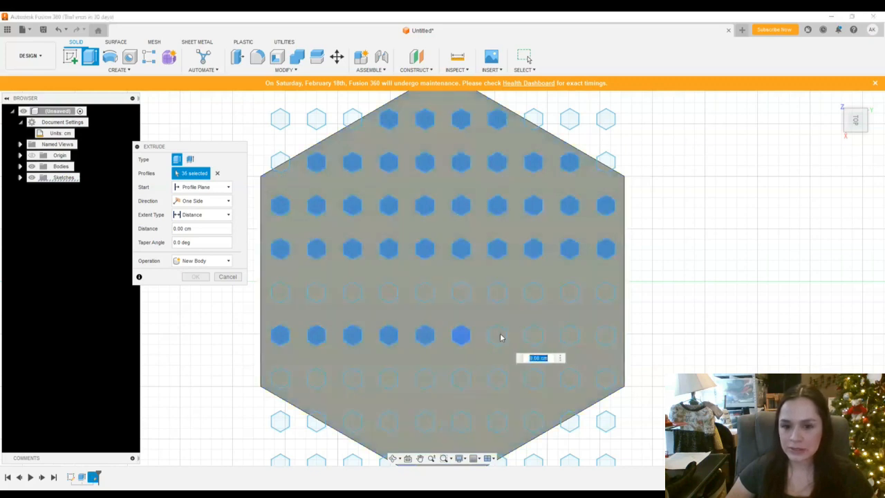
{"action": "left_click", "coordinate": [497, 336]}
{"action": "left_click", "coordinate": [533, 336]}
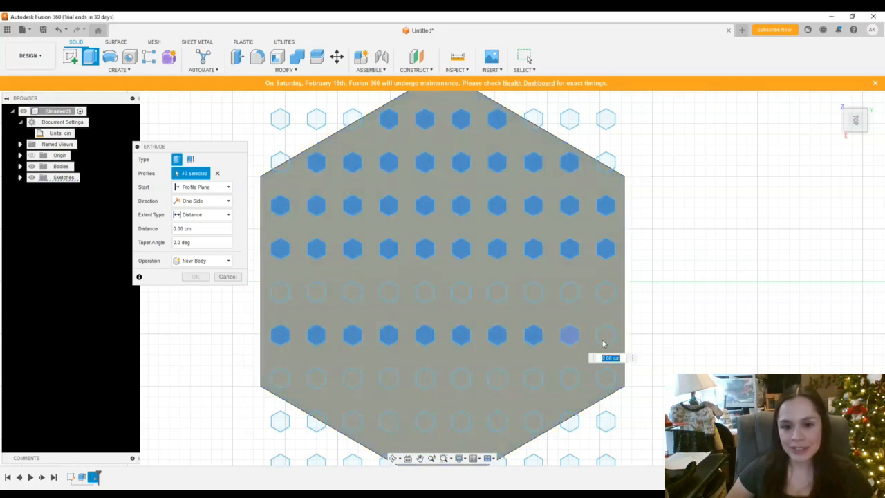
{"action": "left_click", "coordinate": [605, 342]}
Step: Add the four middle hexagons of the eighth row to the extrude profiles
{"action": "left_click", "coordinate": [461, 422]}
{"action": "left_click", "coordinate": [424, 423]}
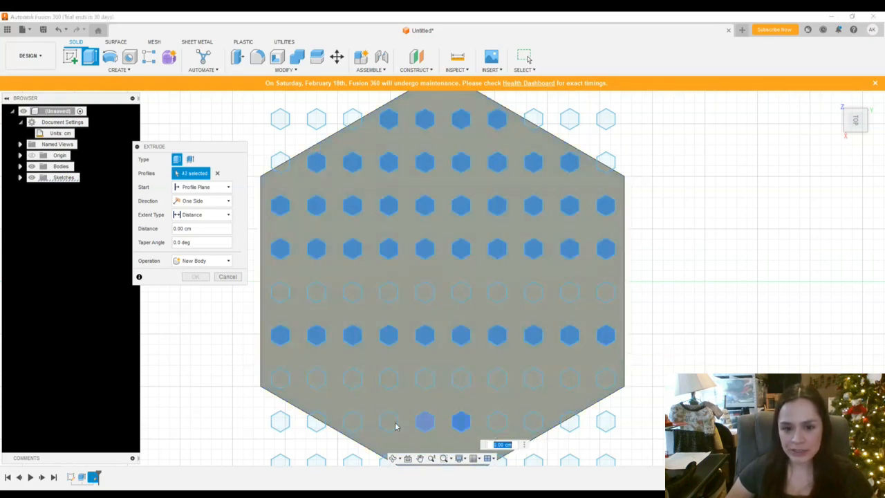
{"action": "left_click", "coordinate": [389, 422]}
{"action": "left_click", "coordinate": [496, 422]}
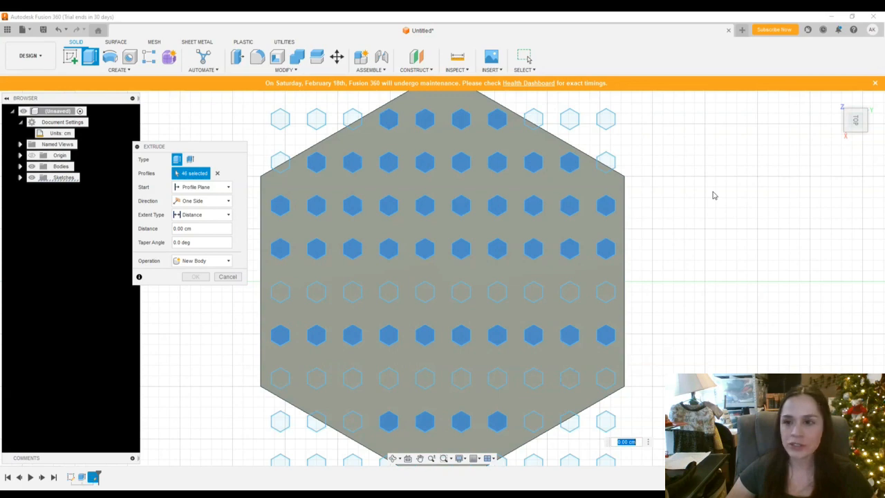
Step: Extrude the selected hexagons as a cut down through the plate with a distance of -6 cm and accept it
{"action": "mouse_move", "coordinate": [835, 100]}
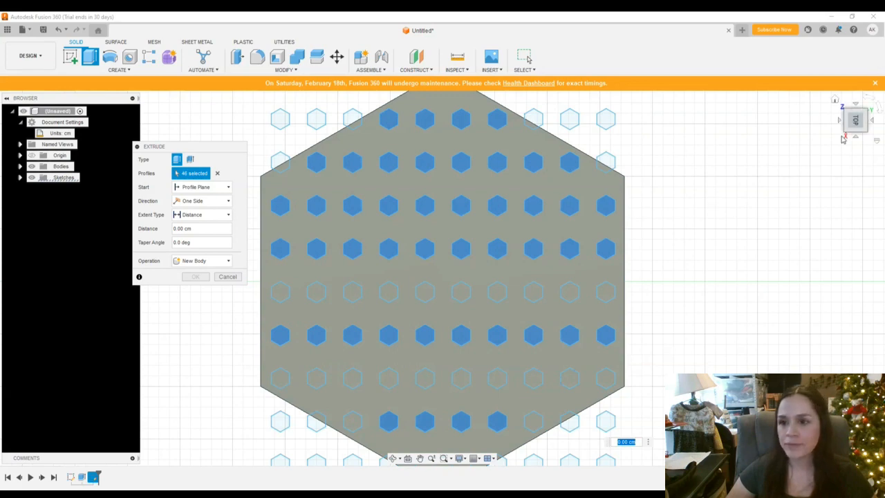
{"action": "left_click", "coordinate": [835, 101]}
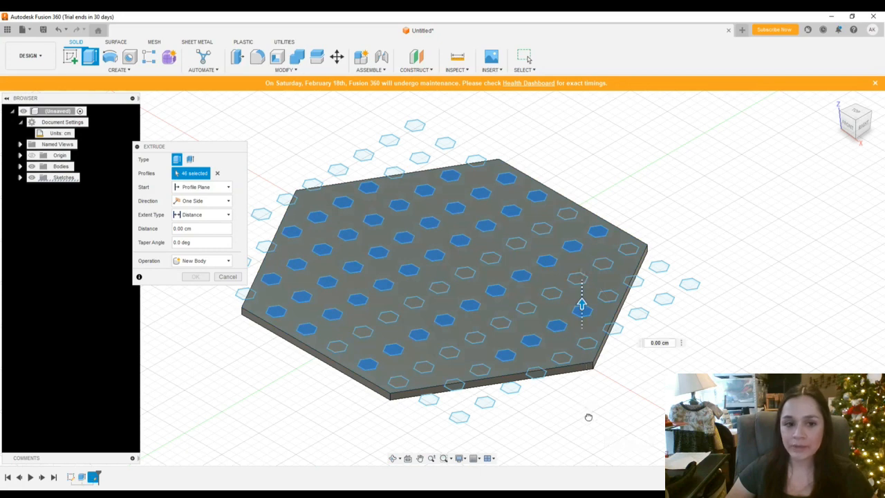
{"action": "left_click_drag", "start_coordinate": [588, 417], "coordinate": [587, 422]}
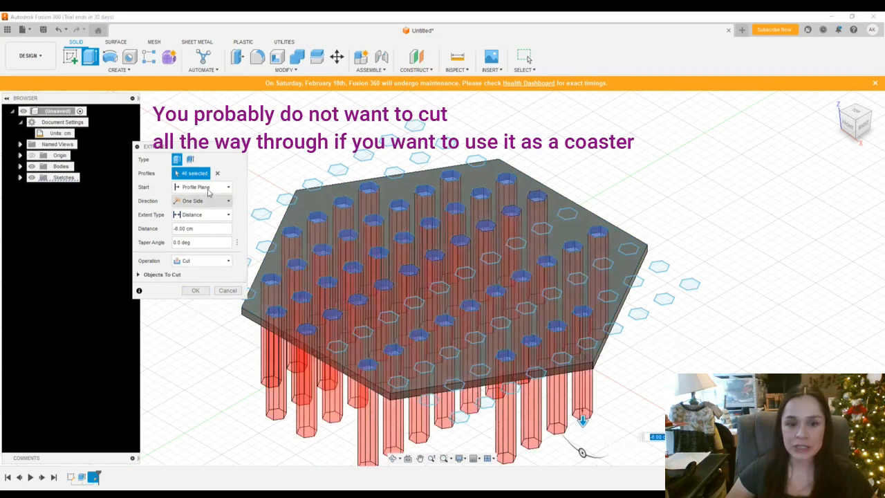
{"action": "left_click_drag", "start_coordinate": [216, 148], "coordinate": [703, 116]}
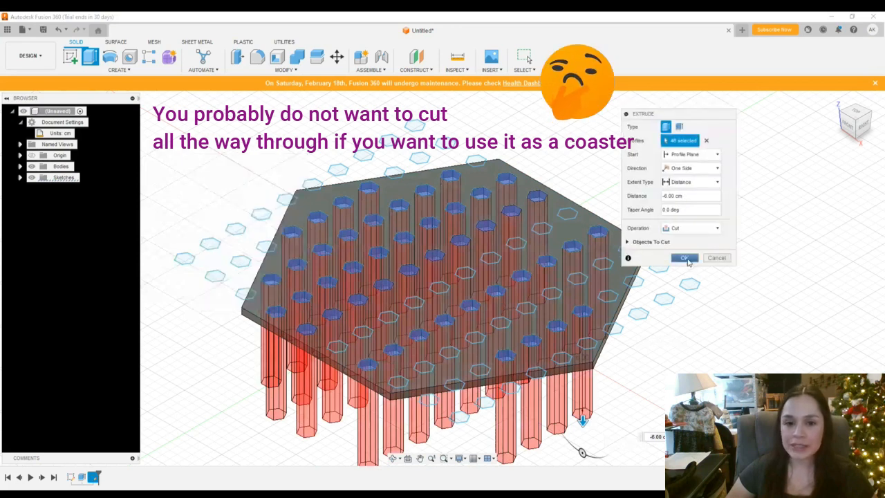
{"action": "left_click", "coordinate": [685, 261]}
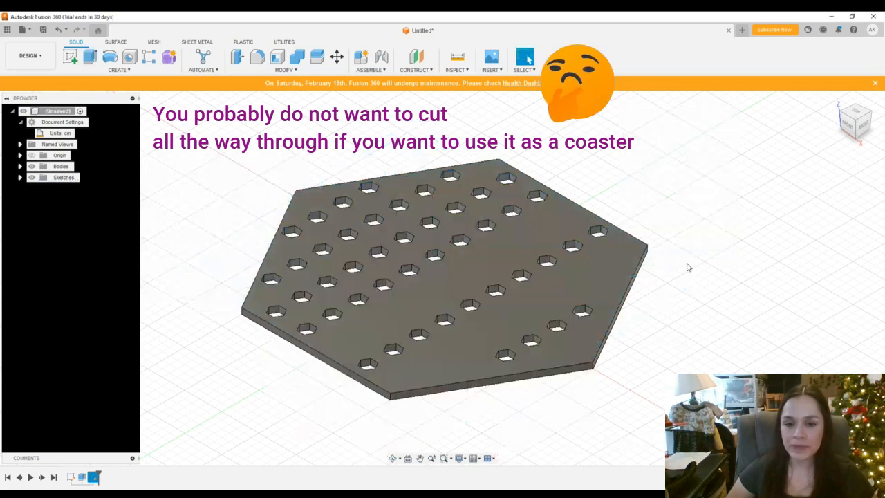
Step: Inspect the hexagonal holes in the plate from several viewing angles
{"action": "left_click", "coordinate": [393, 460]}
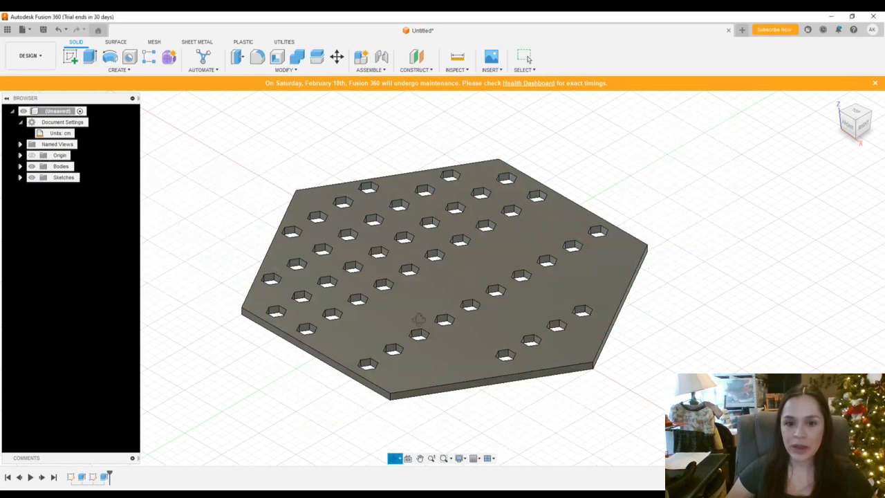
{"action": "mouse_move", "coordinate": [418, 318]}
{"action": "left_mouse_down"}
{"action": "mouse_move", "coordinate": [450, 349]}
{"action": "mouse_move", "coordinate": [444, 364]}
{"action": "mouse_move", "coordinate": [435, 316]}
{"action": "left_mouse_up"}
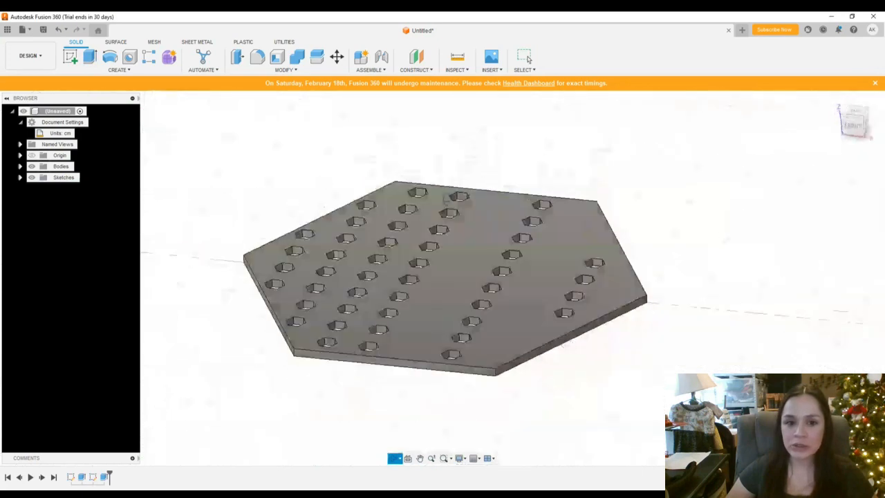
{"action": "left_click_drag", "start_coordinate": [259, 297], "coordinate": [318, 361]}
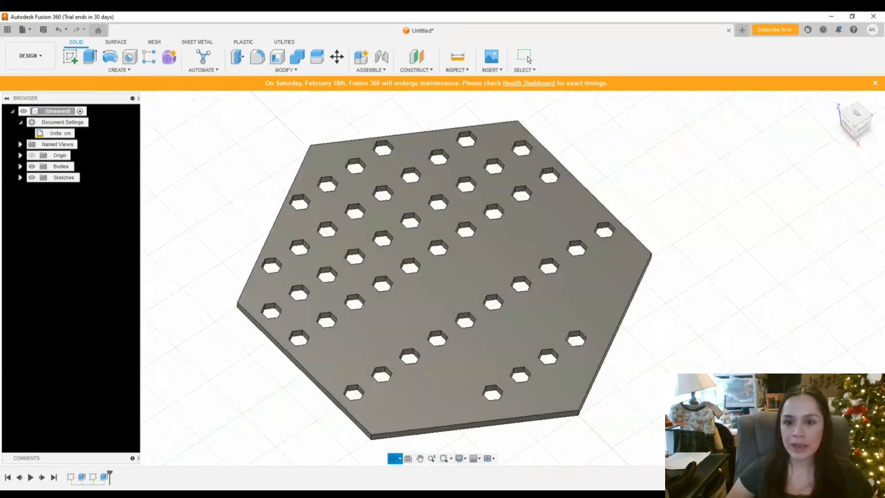
{"action": "key", "text": "Escape"}
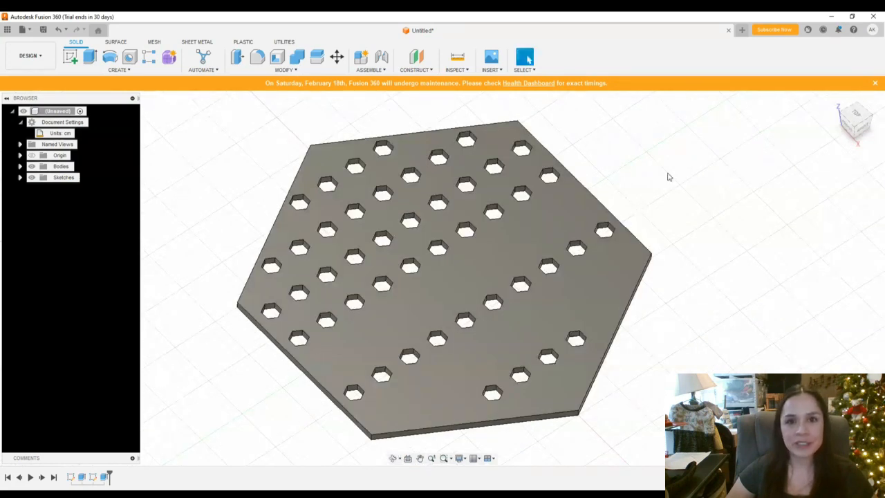